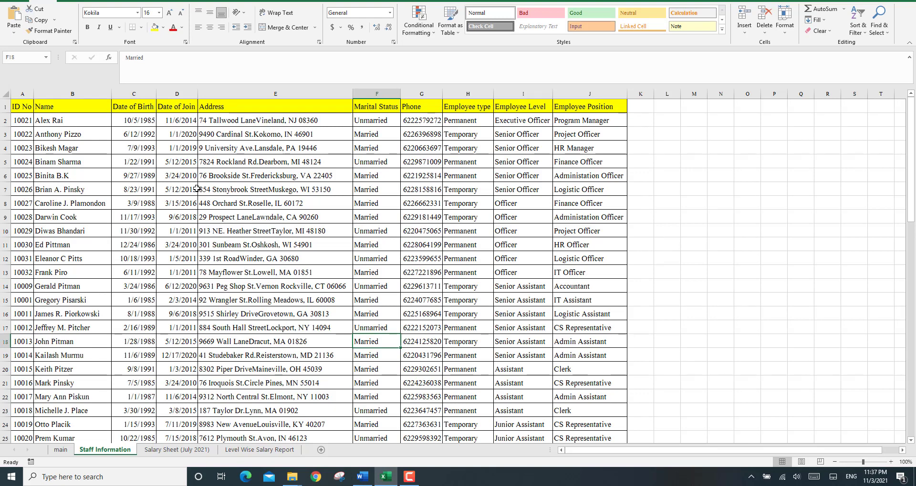
Step: Examine the ID No, Name, Date of Birth, Date of Join and Address columns of the Staff Information sheet
left_click(25, 133)
left_click(27, 120)
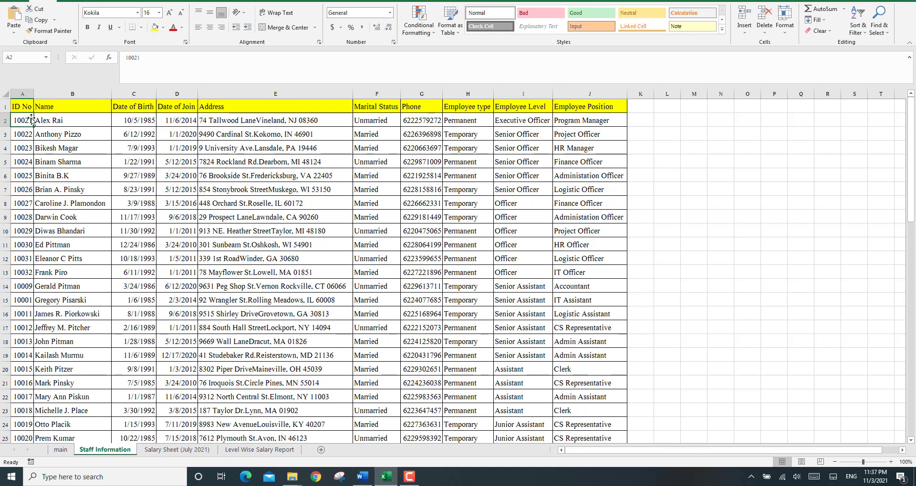
left_click(57, 119)
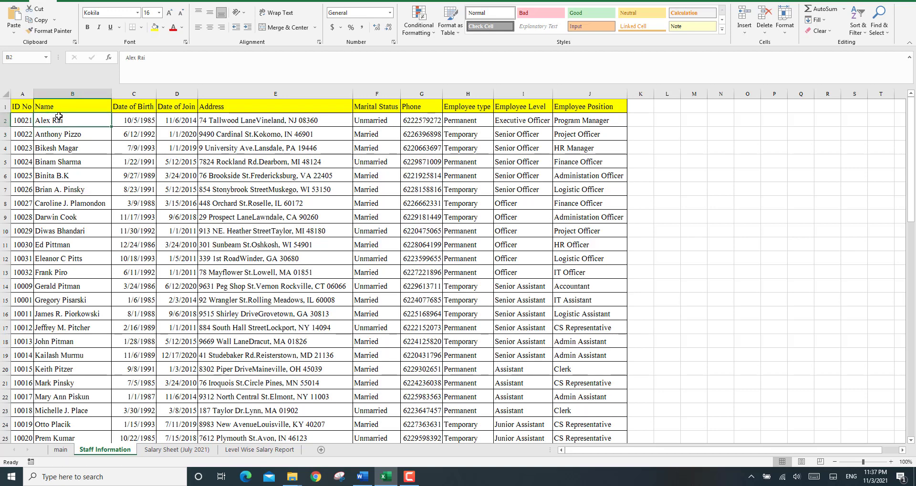
left_click_drag(60, 120, 74, 322)
left_click_drag(152, 136, 182, 188)
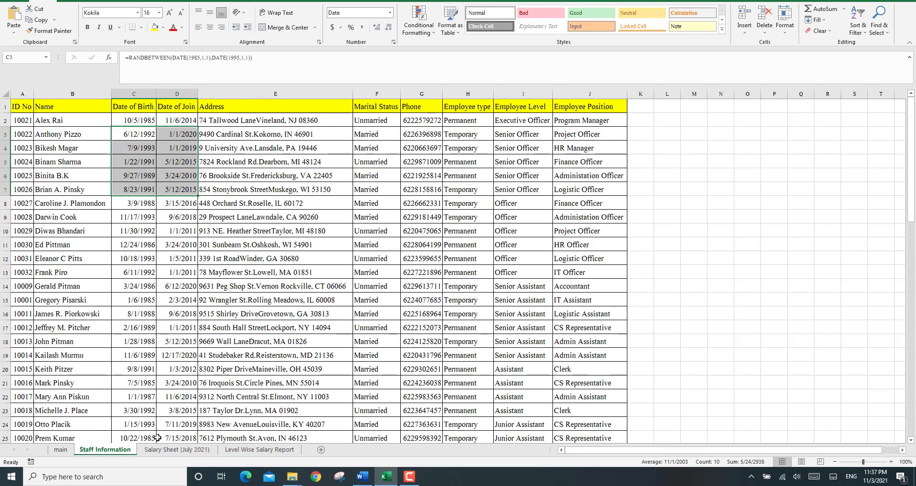
left_click(201, 342)
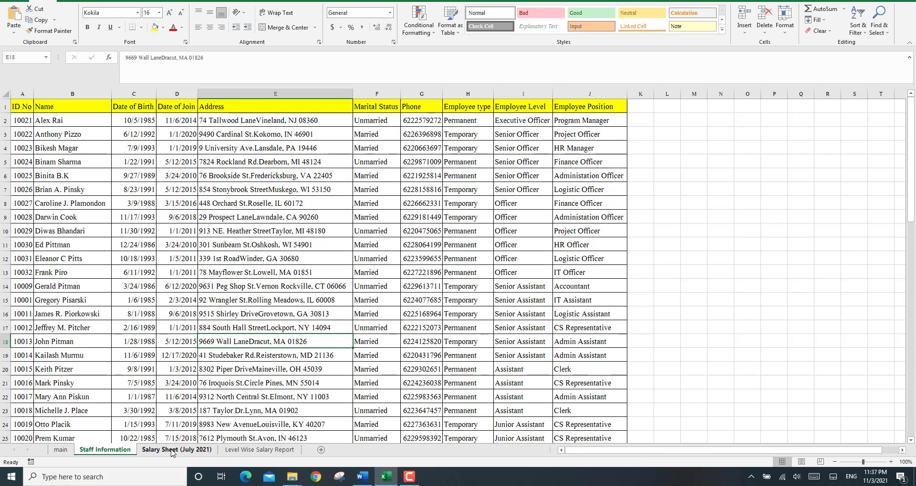
Step: Open the Salary Sheet (July 2021) sheet and review its columns from SN through Basic Salary
left_click(172, 451)
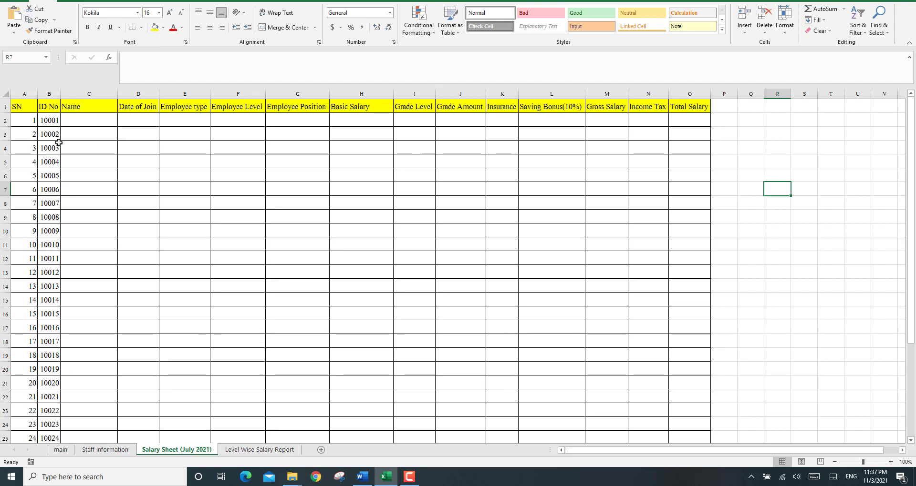
left_click(26, 123)
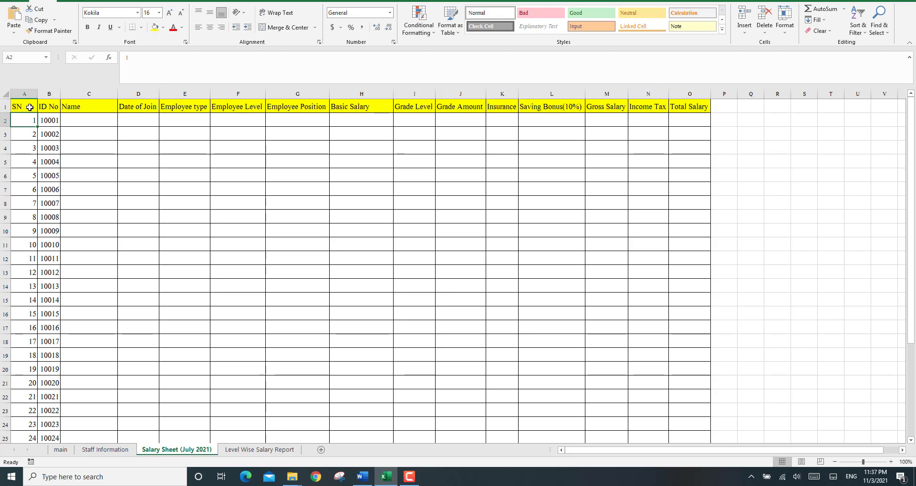
left_click(48, 118)
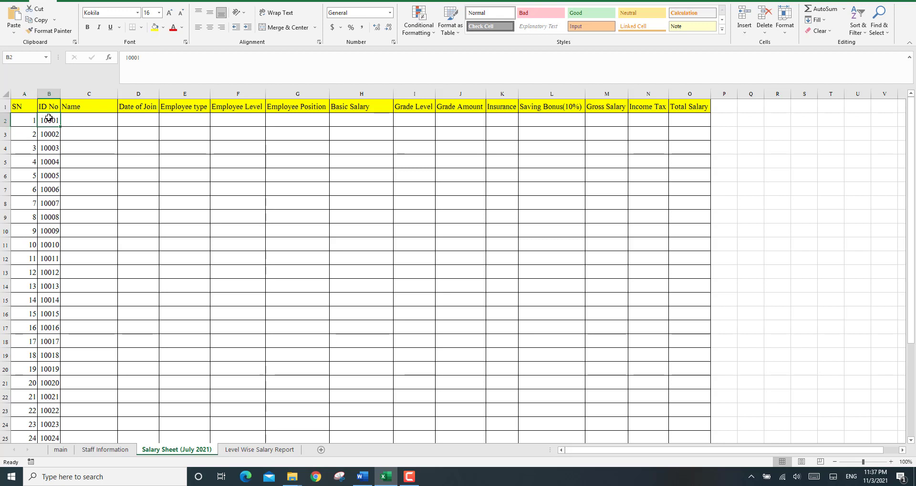
left_click(104, 120)
key("Right")
key("Right")
key("Right")
key("Right")
key("Right")
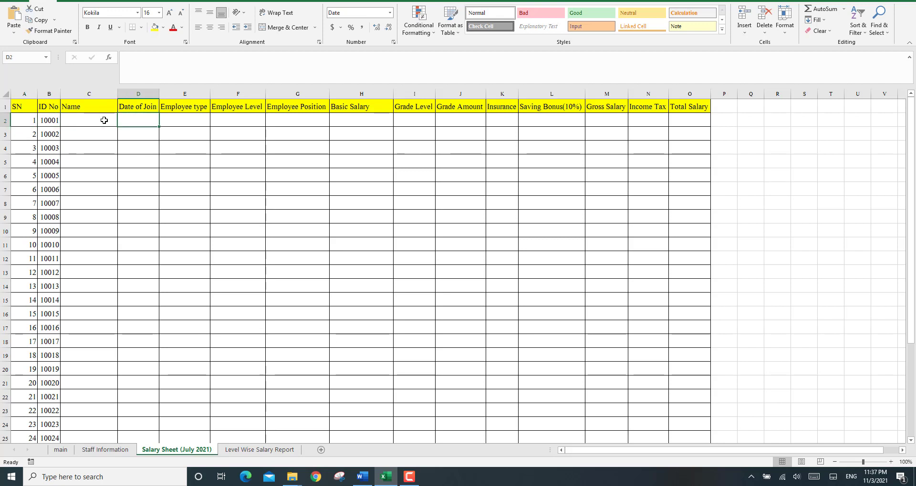
key("Left")
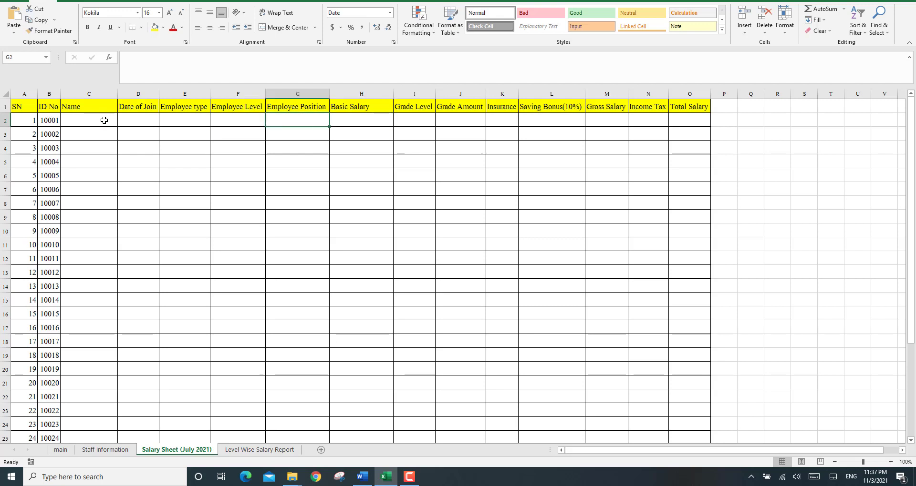
key("Left")
key("Left")
key("Left")
key("Left")
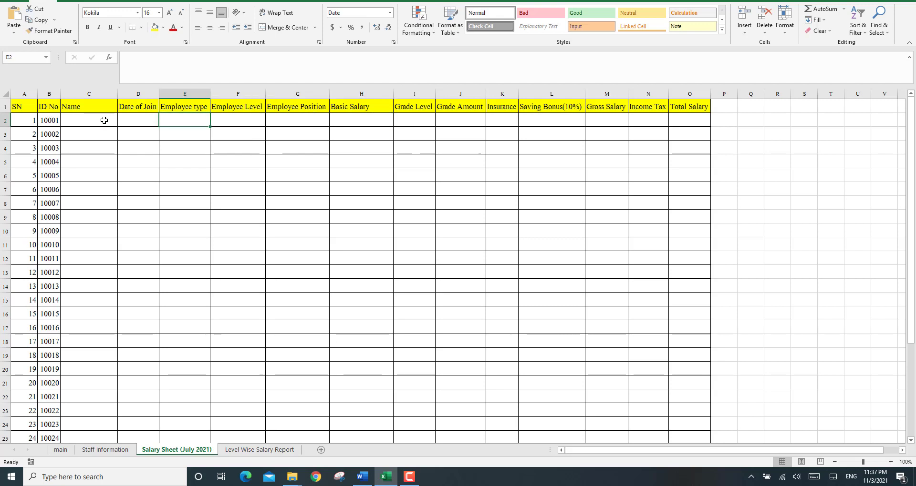
key("Right")
key("Right")
key("Right")
key("Right")
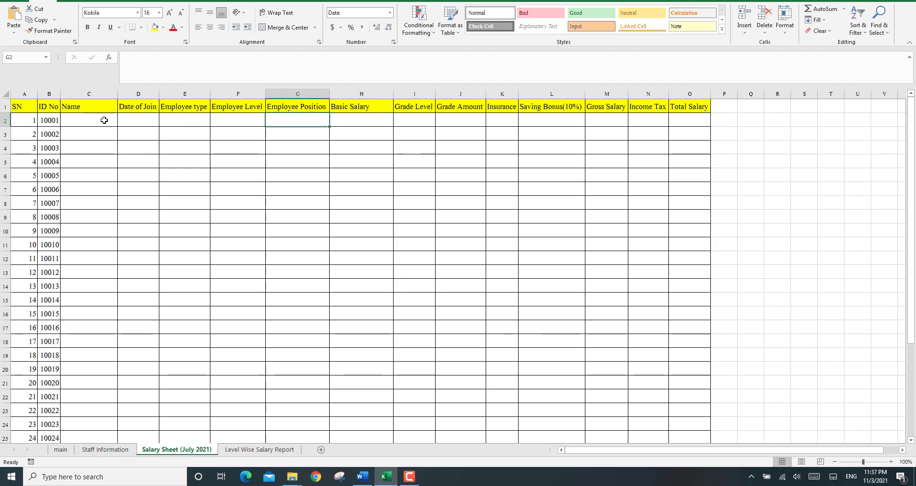
key("Left")
key("Left")
key("Left")
key("Left")
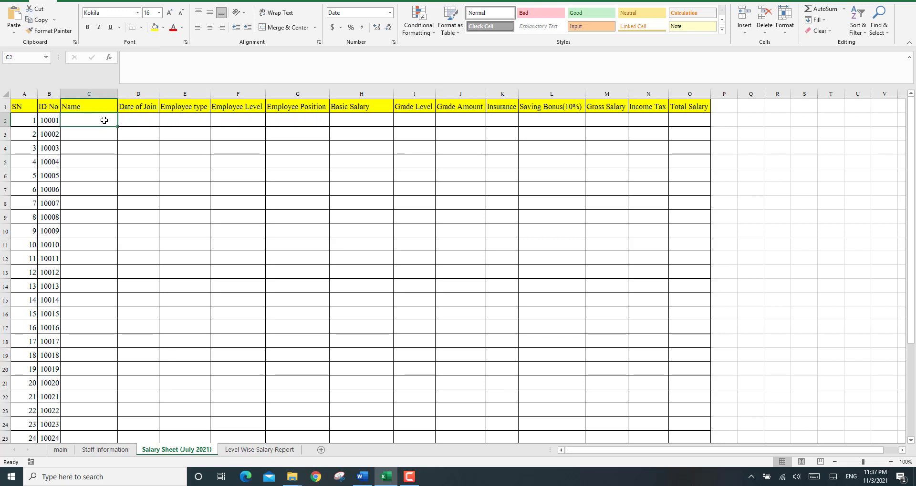
key("Right")
key("Right")
key("Right")
key("Right")
key("Right")
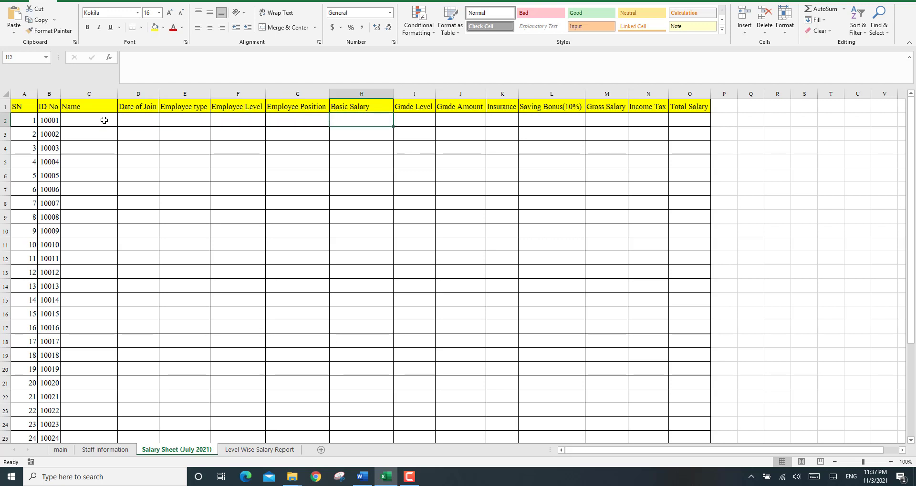
key("Left")
key("Right")
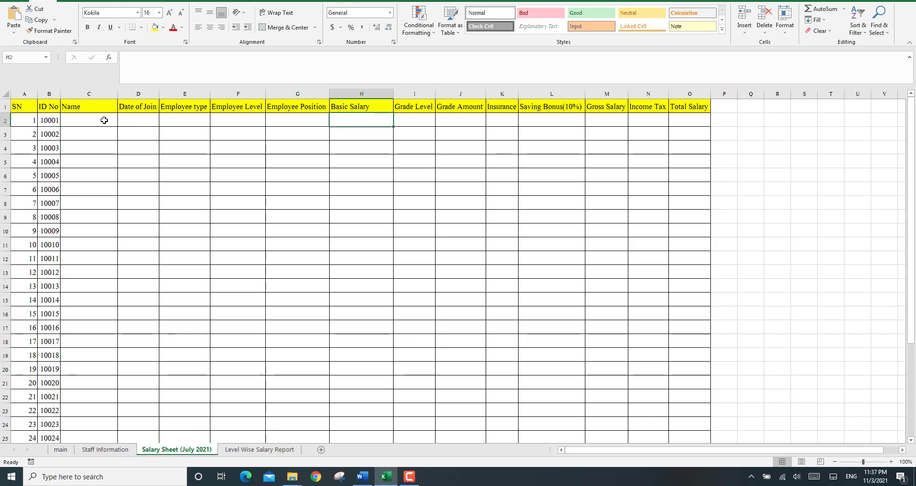
Step: Switch to the Word document with the salary scenario and place it side by side with the Excel workbook
key("alt+Tab")
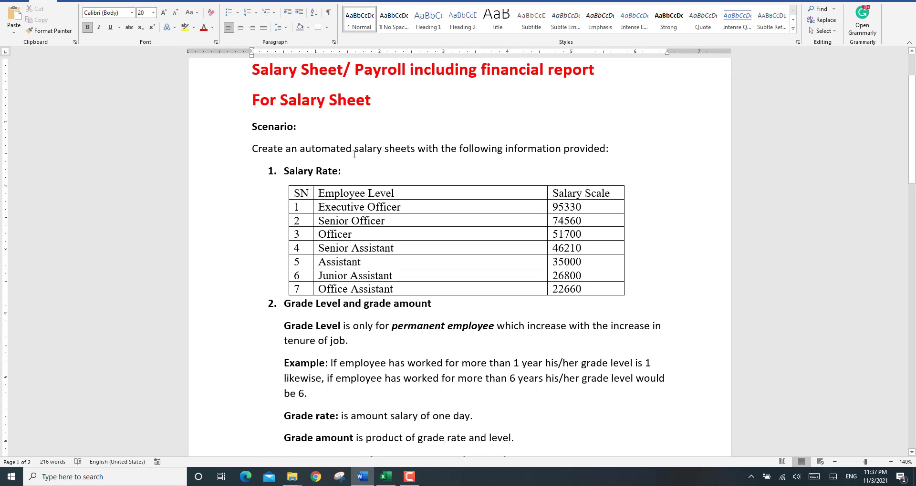
key("super+Left")
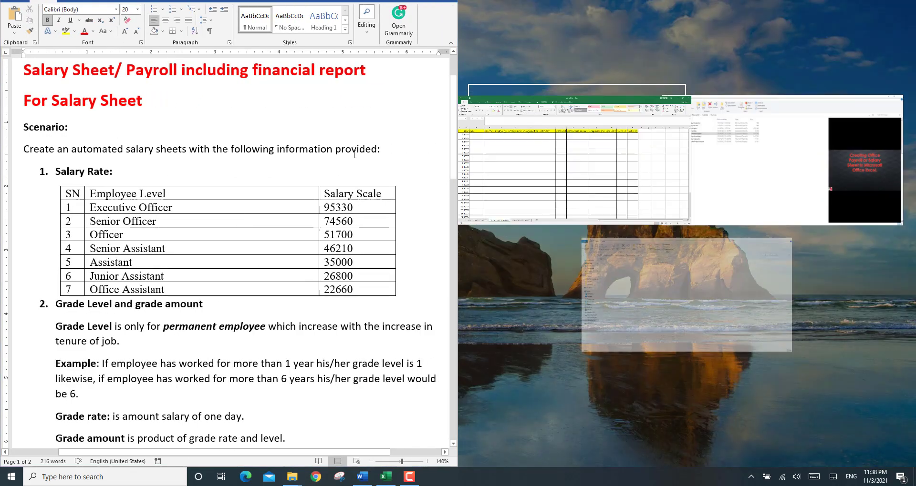
left_click(567, 143)
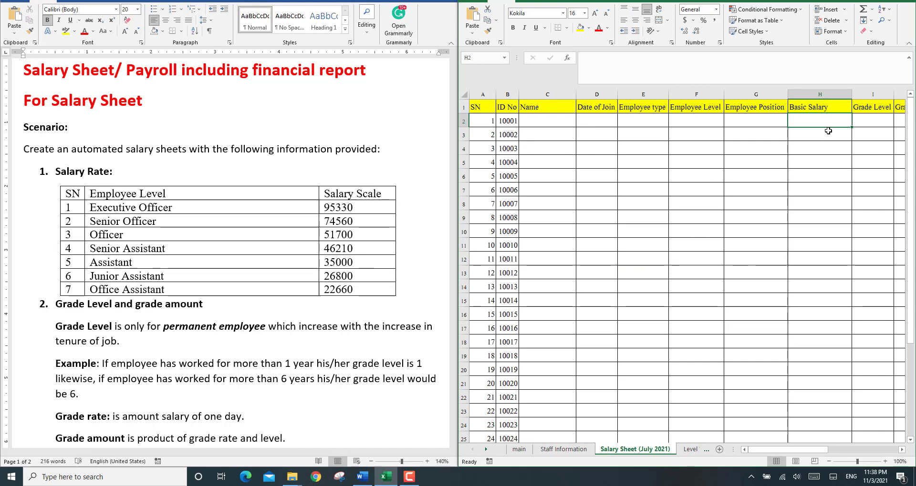
Step: Compare the Employee Level, Employee Position, Basic Salary and Grade Level columns with the Salary Rate table in the Word document
left_click(762, 121)
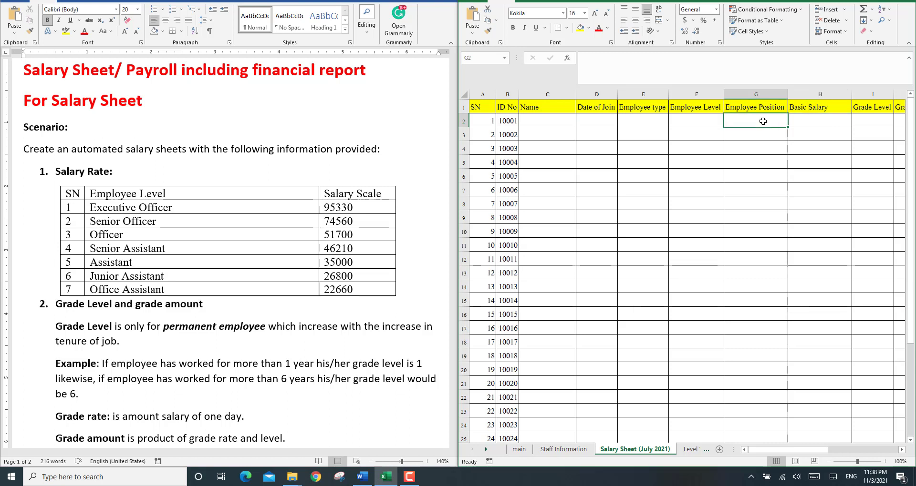
left_click(834, 122)
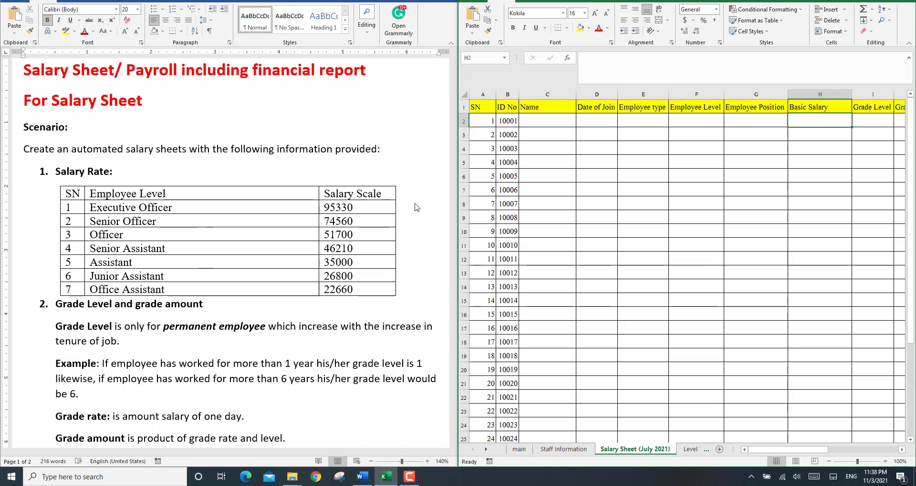
left_click(690, 126)
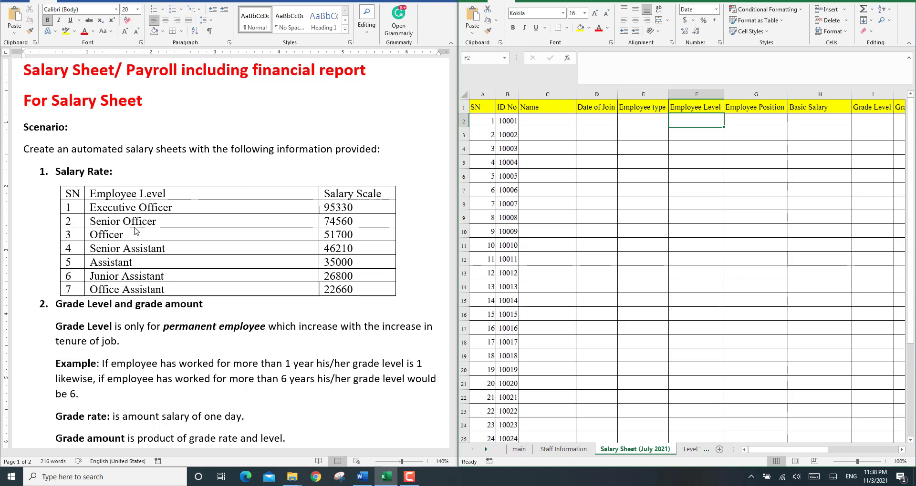
left_click(864, 122)
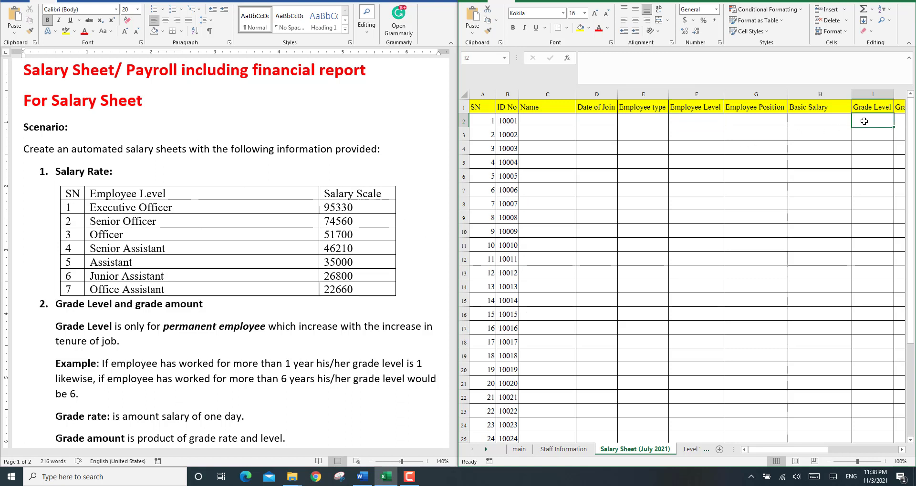
Step: Read the Word document's rules on salary rate, grade level and amount, insurance, saving bonus, gross salary and income tax
left_click(262, 151)
key("Down")
key("Down")
key("Down")
key("Down")
key("Down")
key("Down")
key("Down")
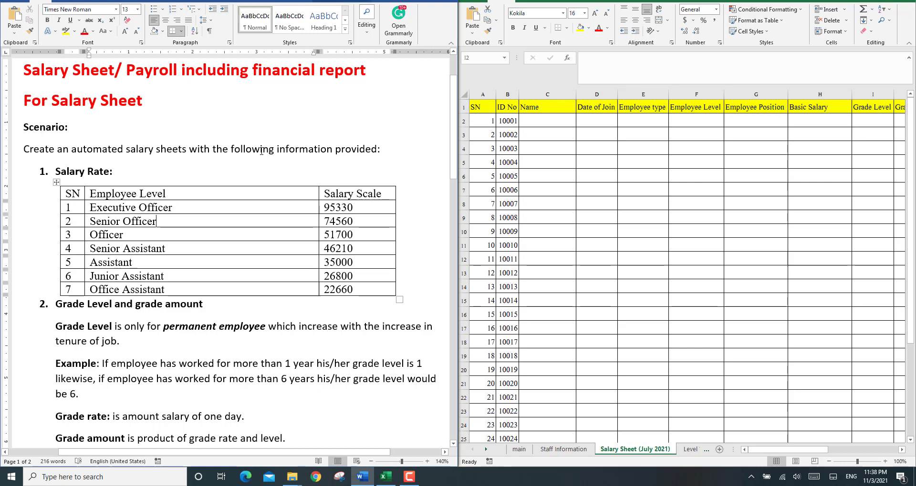
key("Down")
key("Down")
key("Down")
key("Down")
key("Down")
key("Down")
key("Down")
key("Down")
key("Down")
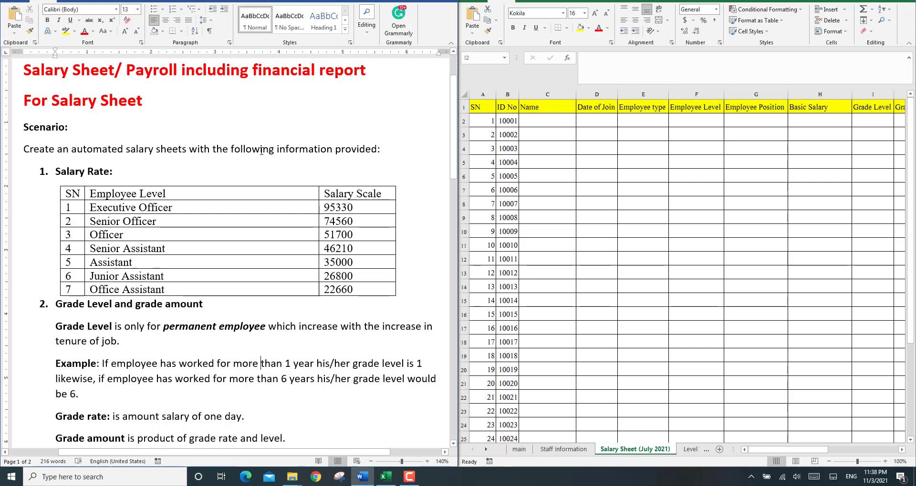
key("Down")
key("Down")
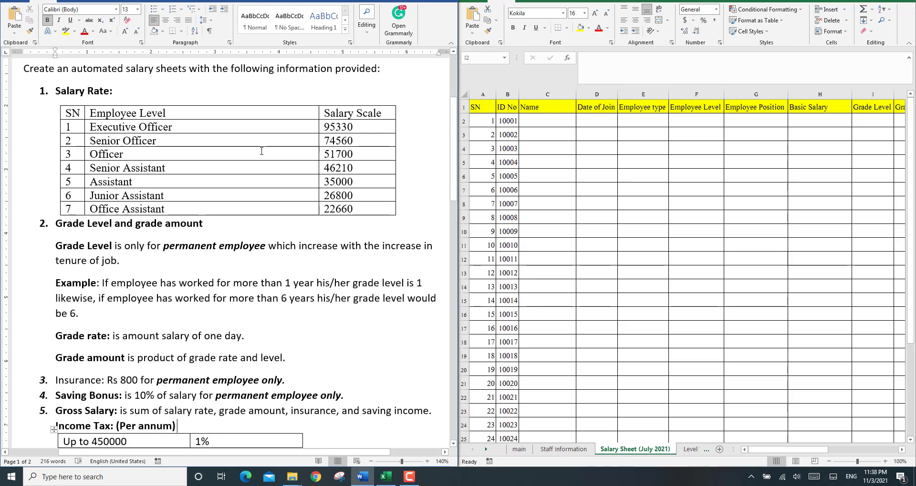
key("Up")
key("Up")
key("Up")
key("Up")
key("Up")
key("Up")
key("Up")
key("Up")
key("Up")
key("Up")
key("Up")
key("Up")
key("Up")
key("Up")
key("Up")
key("Up")
key("Up")
key("Up")
key("Up")
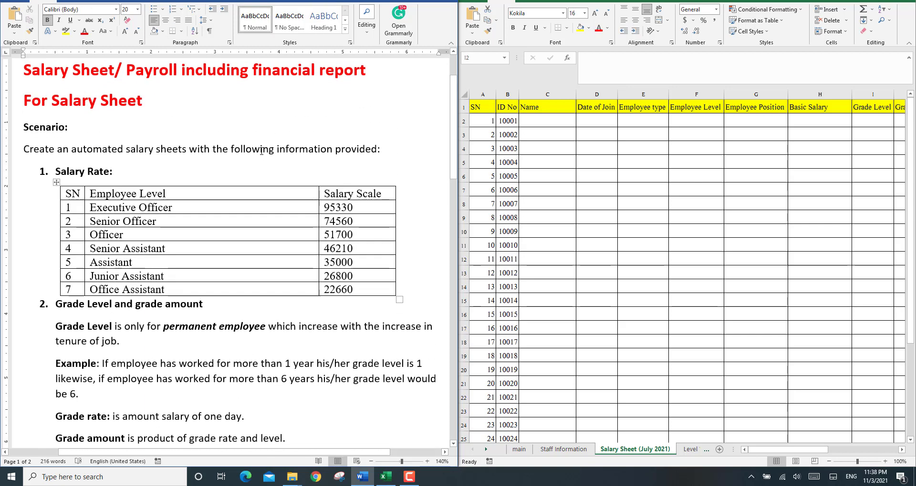
key("Down")
key("Down")
key("Down")
key("Down")
key("Down")
key("Down")
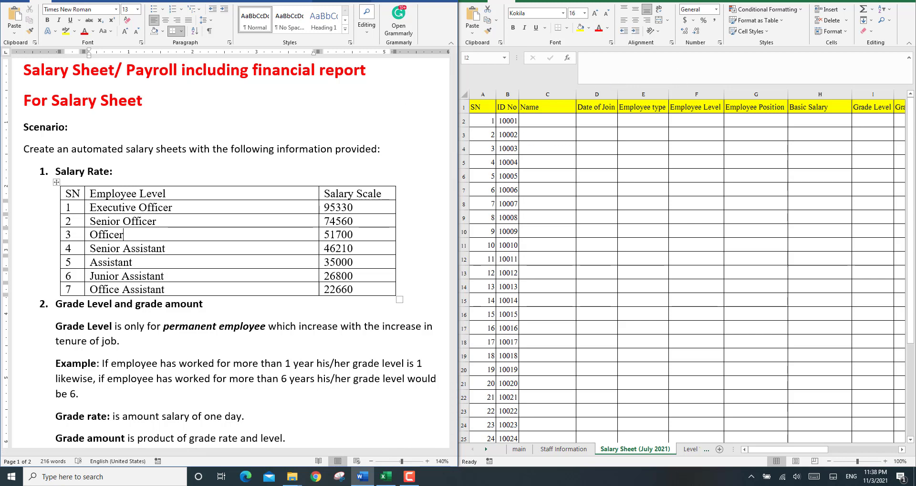
Step: Return the Excel workbook to full-screen size and select the first empty Name cell, C2
double_click(677, 1)
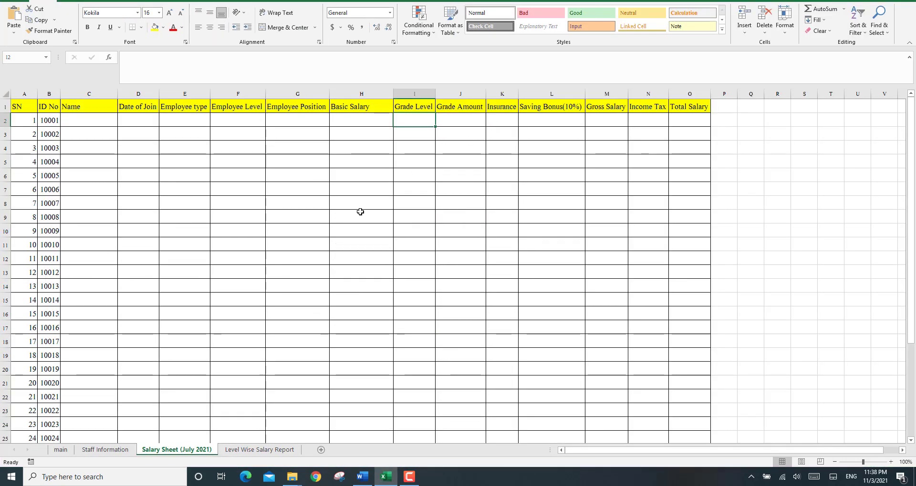
left_click(87, 118)
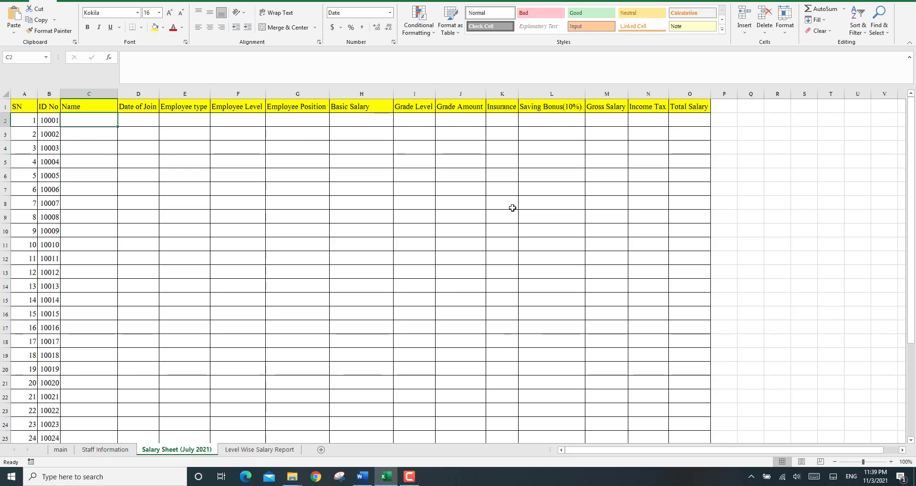
Step: Try a simple reference to the first ID number by entering =B2 in cell R6, and clear the cell
left_click(773, 172)
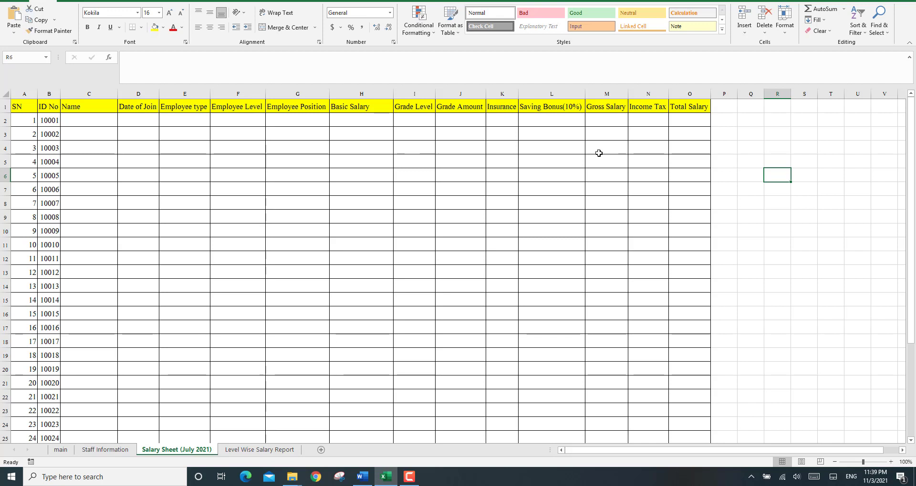
type("=")
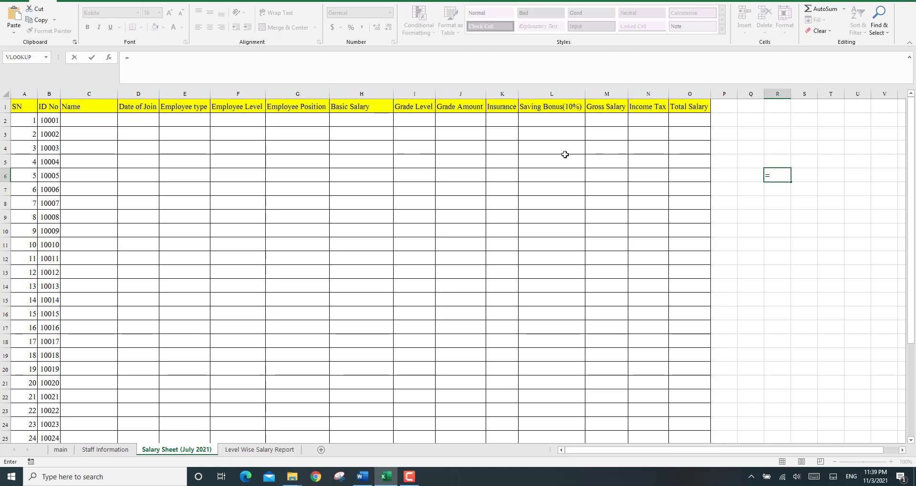
left_click(56, 120)
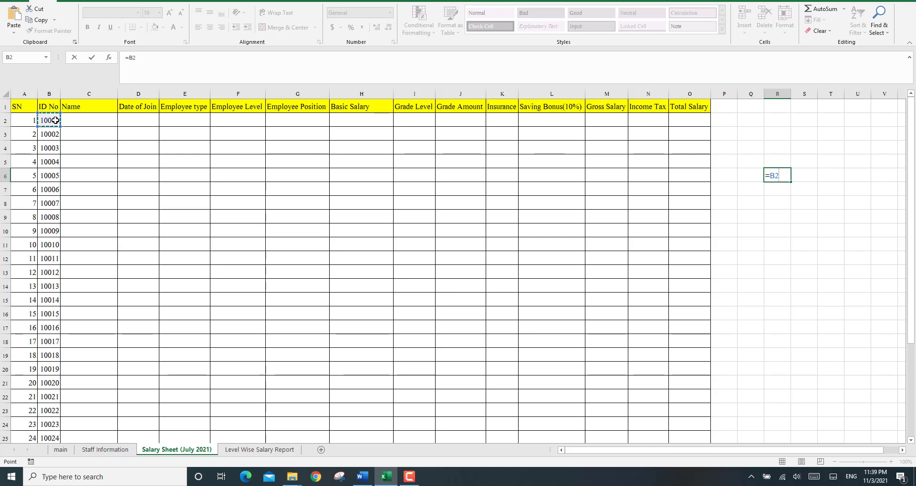
key("Return")
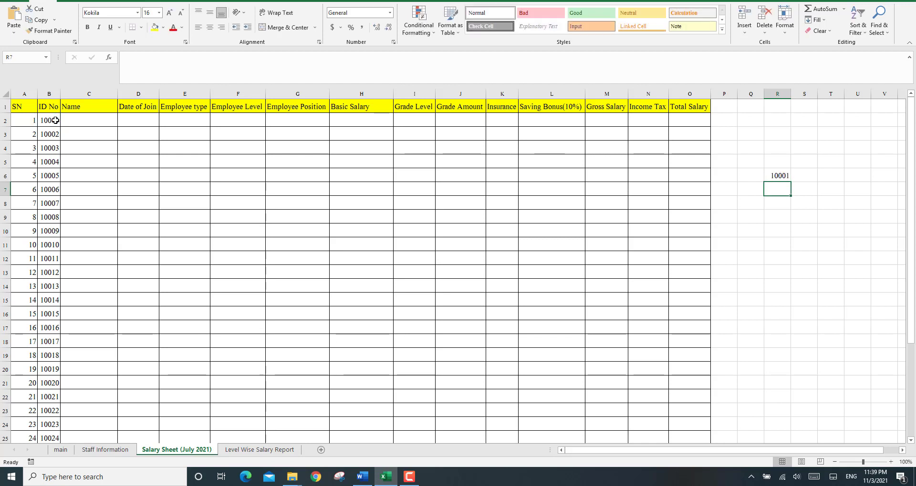
left_click(782, 175)
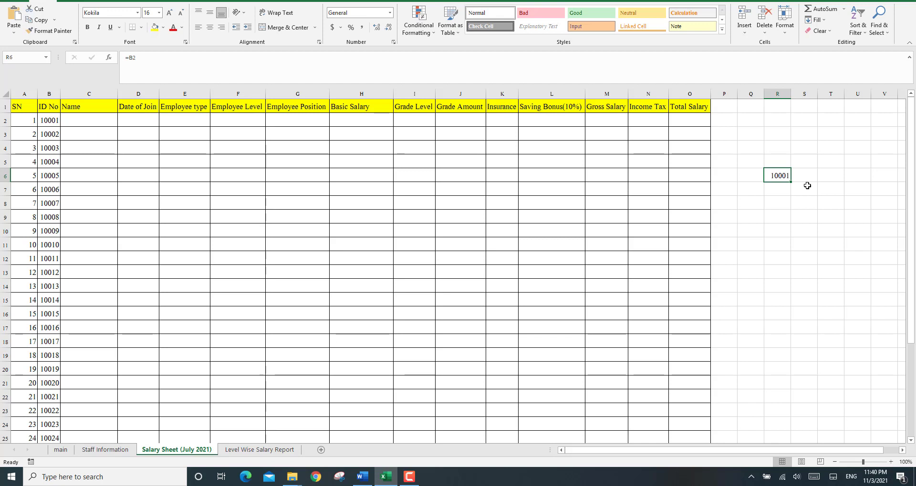
key("Delete")
Step: Check the employee data on the Staff Information sheet that supplies the Name column, and return to the Salary Sheet (July 2021)
left_click(86, 118)
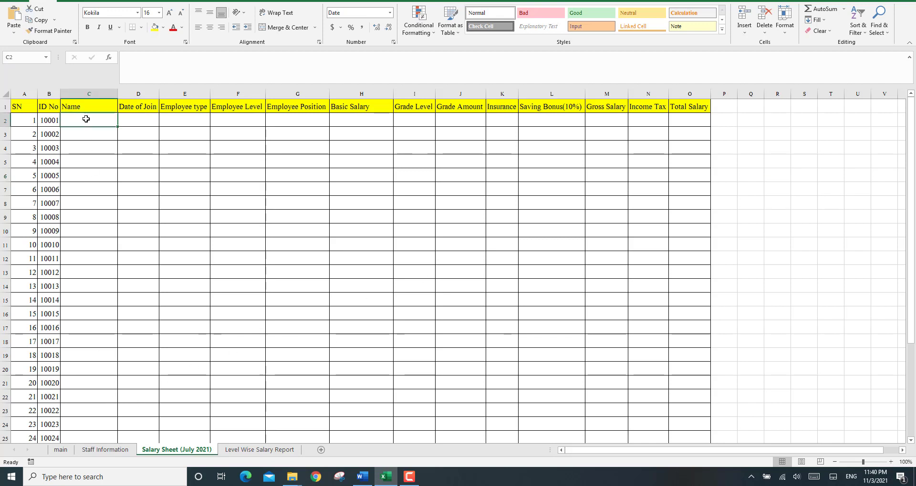
left_click(105, 450)
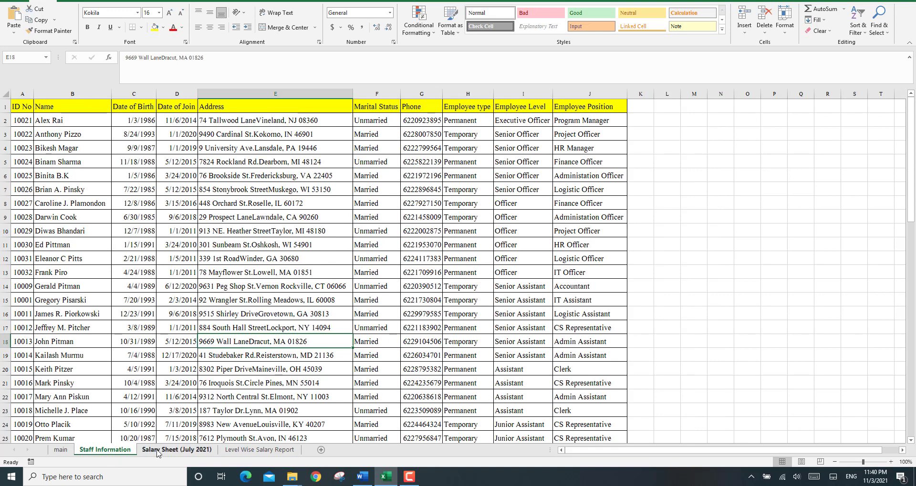
left_click(175, 450)
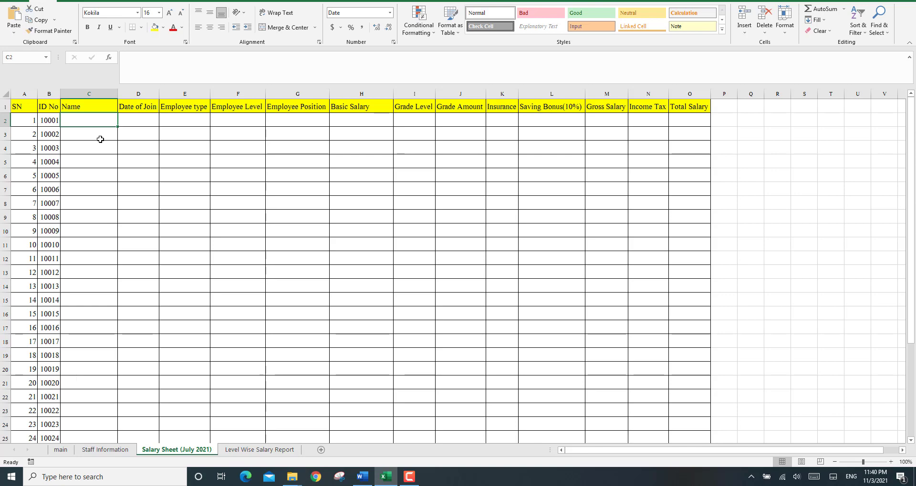
Step: Review the VLOOKUP function's table array, column index and range lookup arguments for cell C2, and leave without entering a formula
left_click(170, 2)
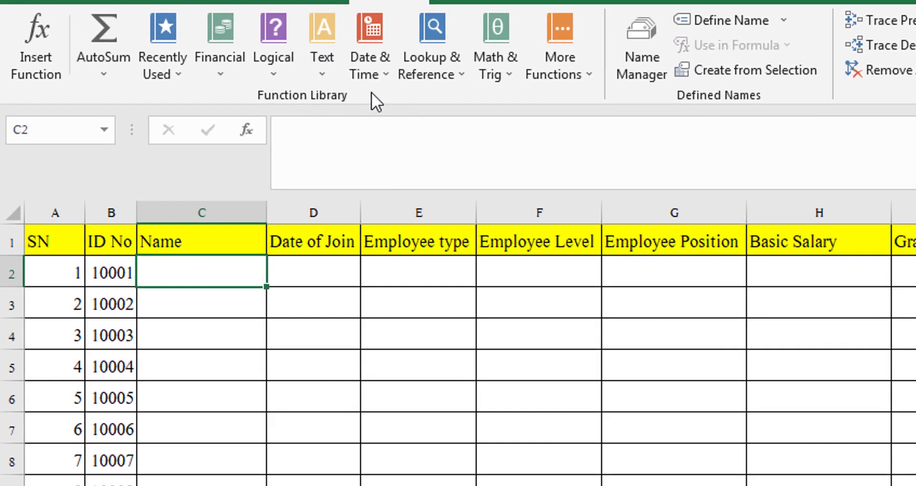
left_click(459, 71)
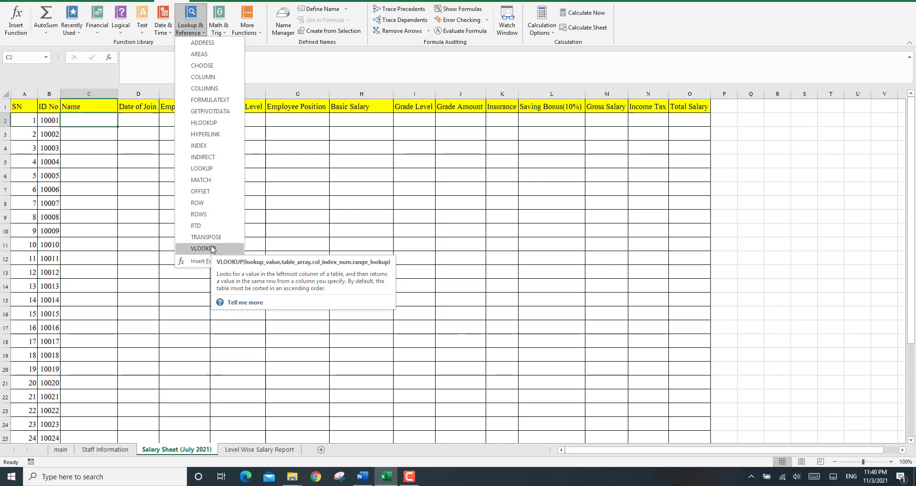
left_click(377, 445)
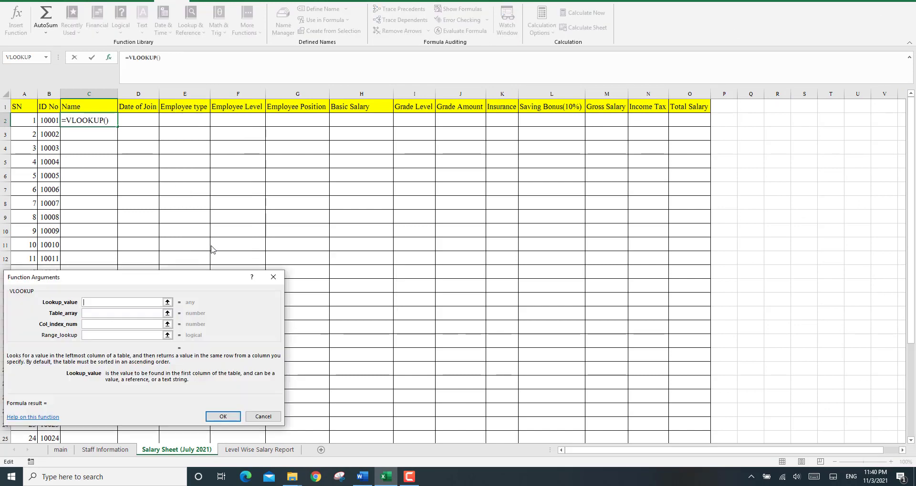
left_click_drag(94, 281, 535, 148)
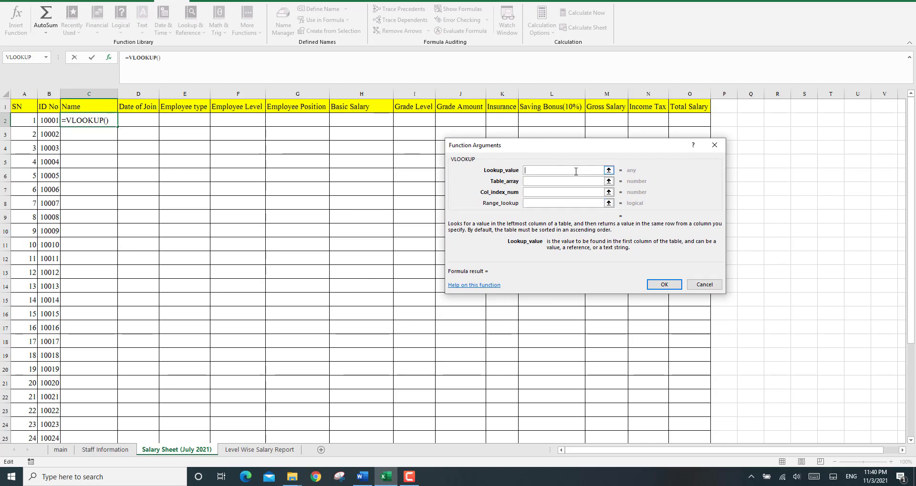
left_click(556, 182)
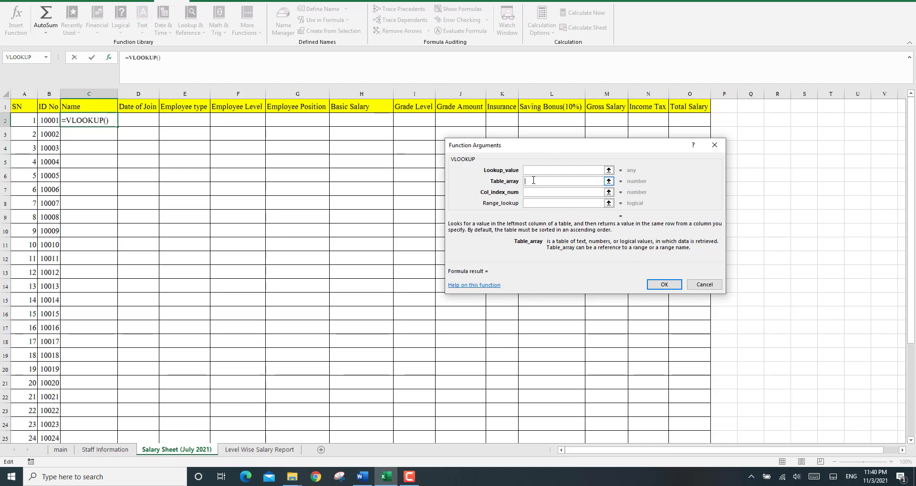
key("Tab")
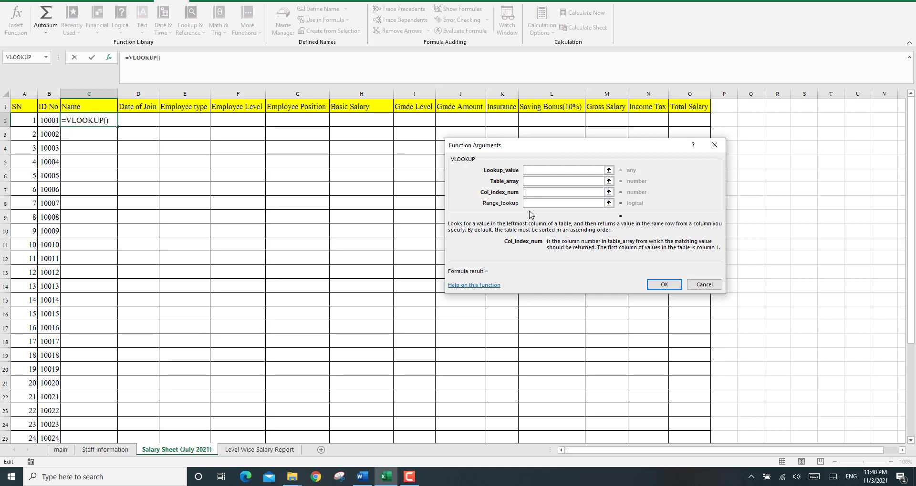
key("Tab")
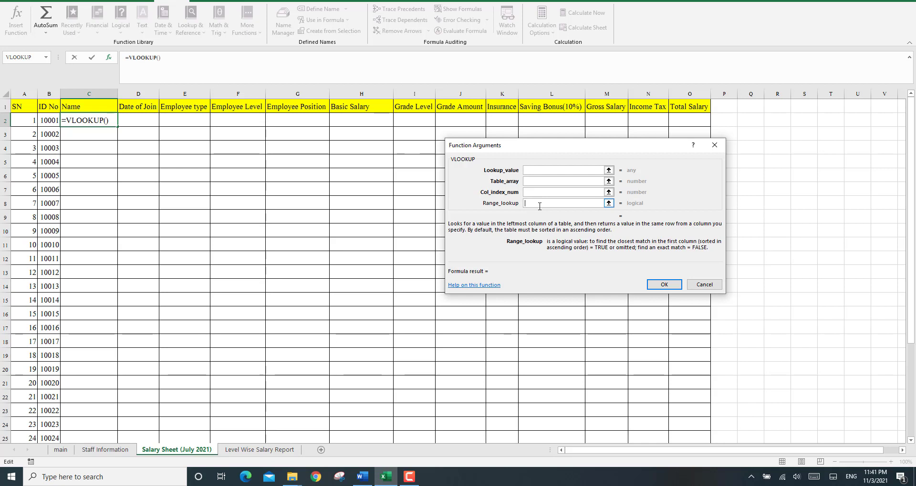
left_click(696, 286)
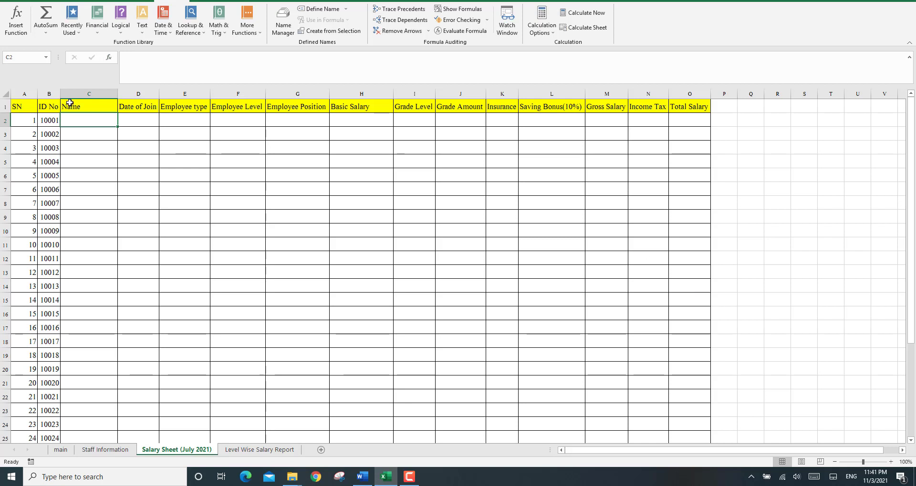
type("=")
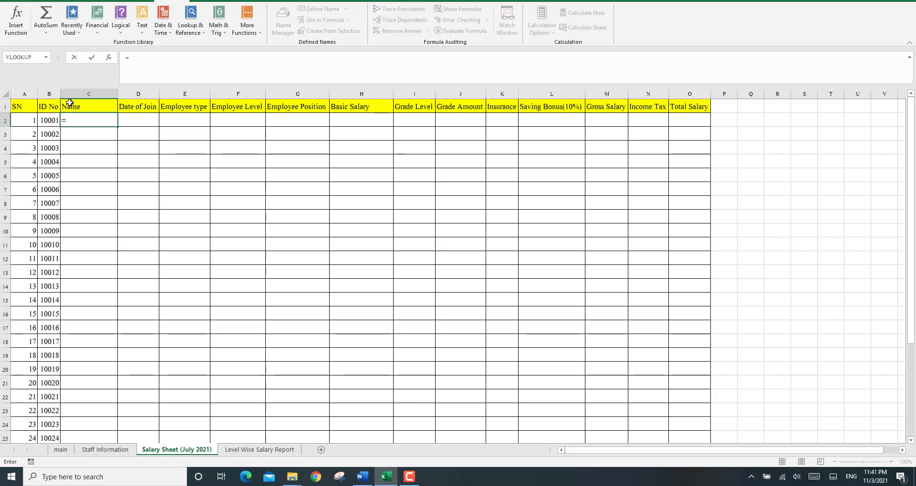
key("BackSpace")
type("=")
left_click(189, 28)
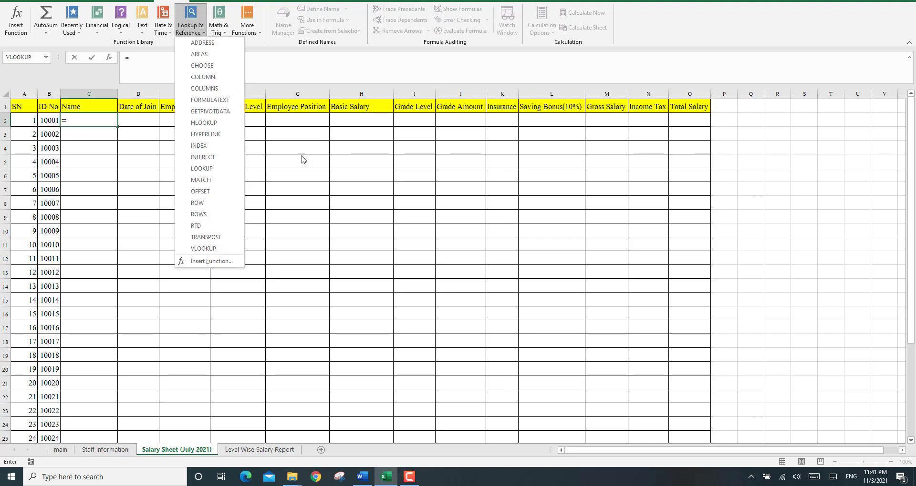
left_click(73, 123)
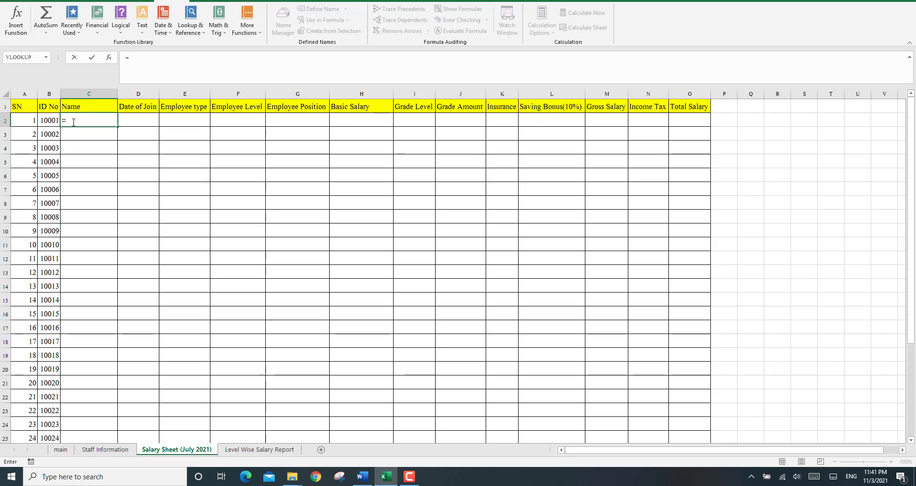
type("vloo")
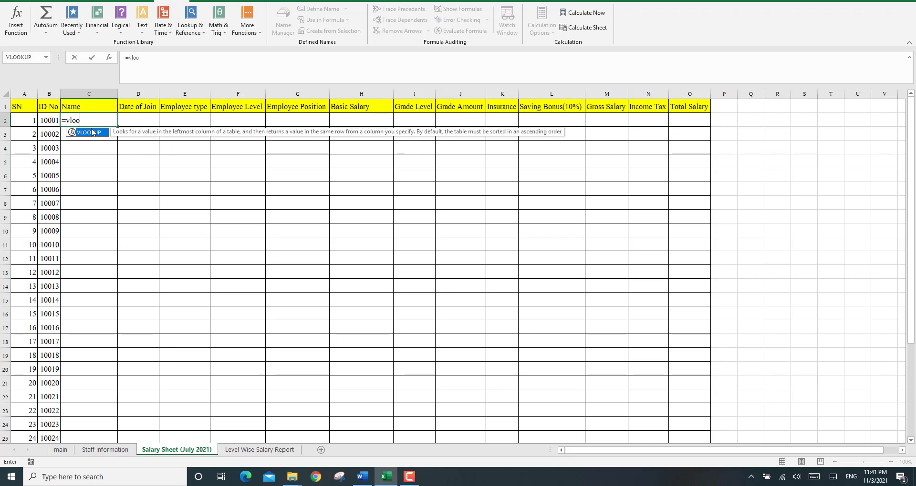
double_click(92, 133)
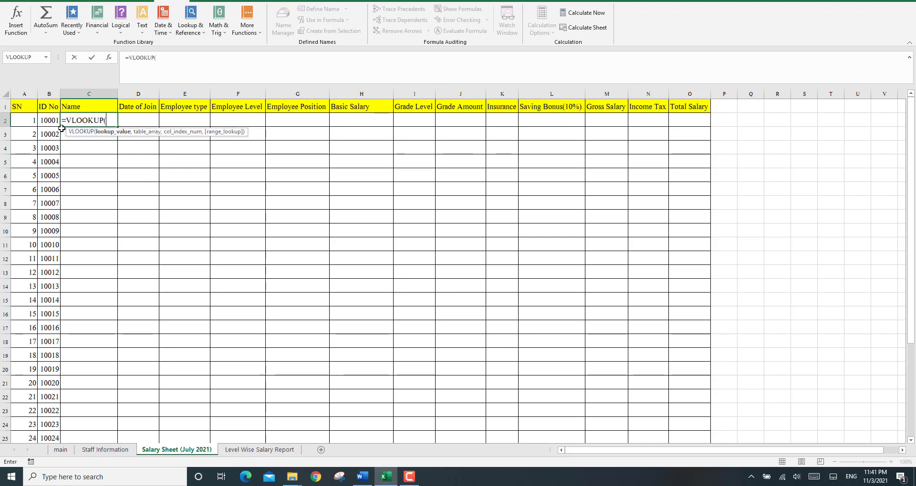
left_click(49, 118)
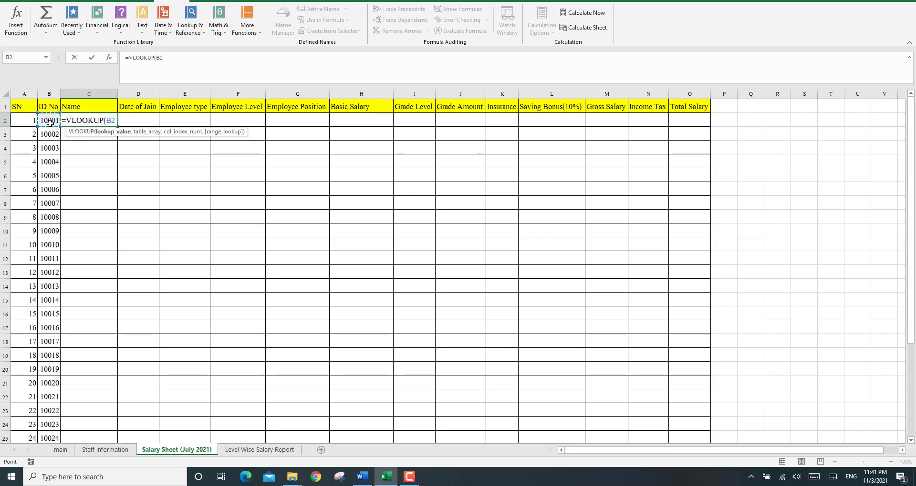
left_click(180, 56)
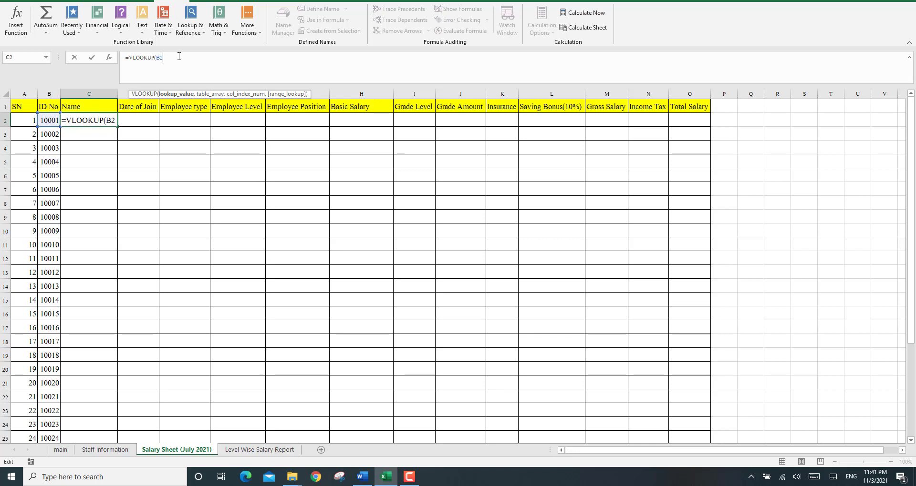
key("Escape")
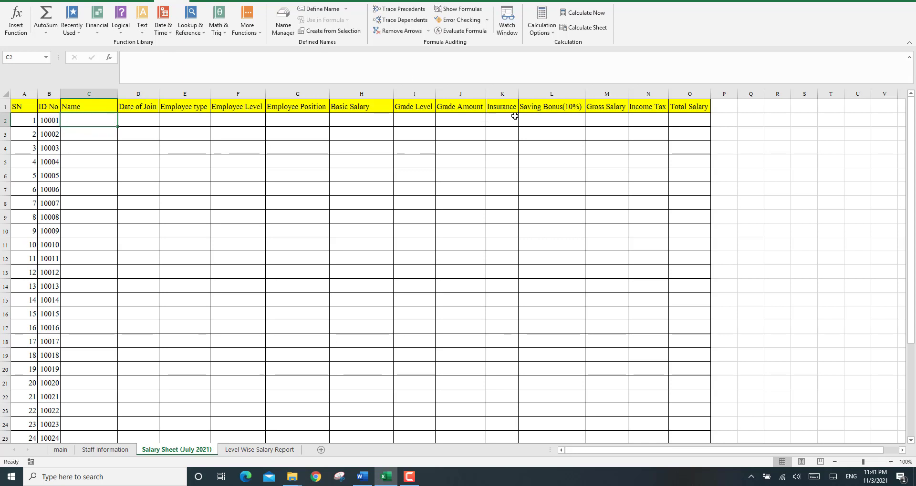
Step: Enter =B2 in the spare cell Q6 as a simple reference to the first ID number
left_click(757, 182)
type("=")
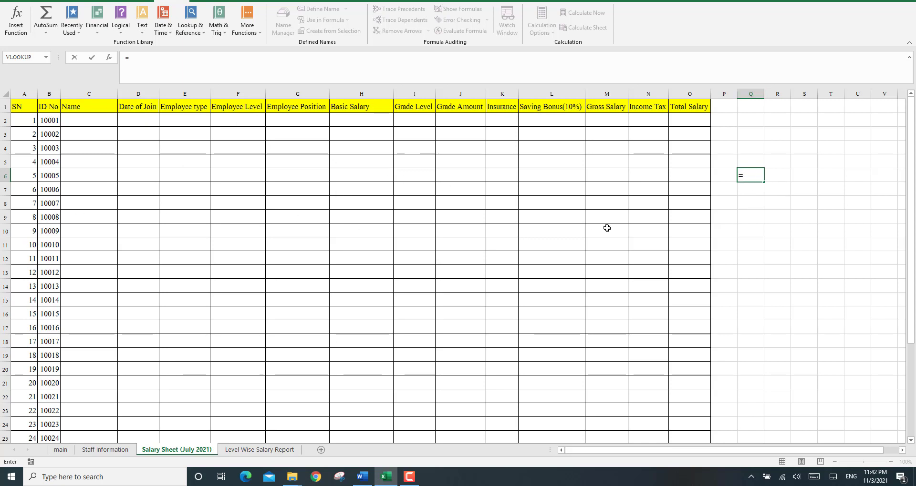
key("Escape")
key("Up")
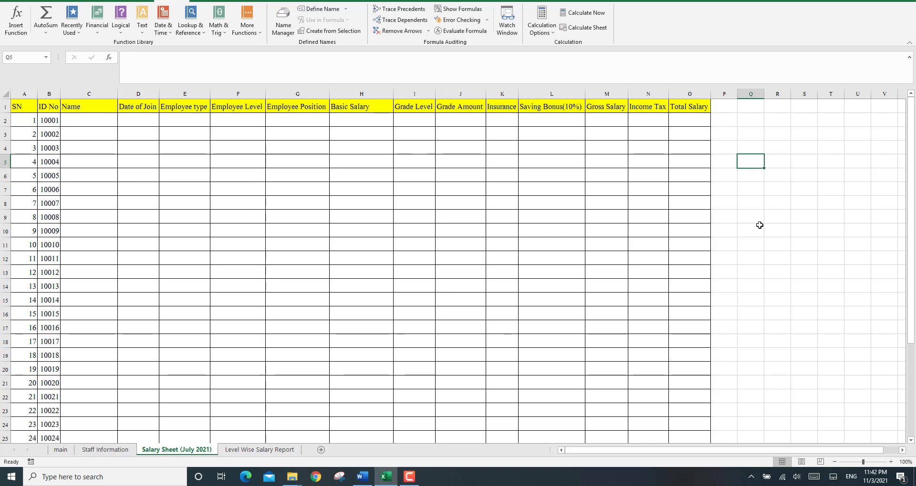
key("Down")
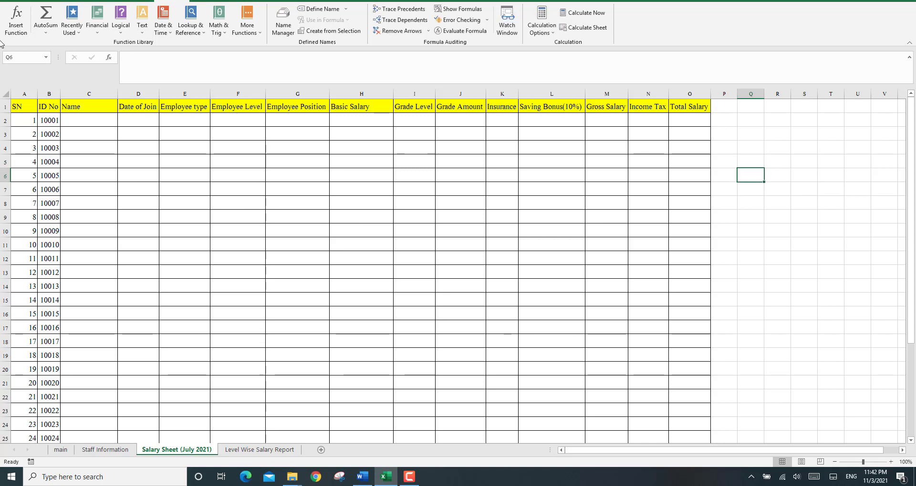
type("=")
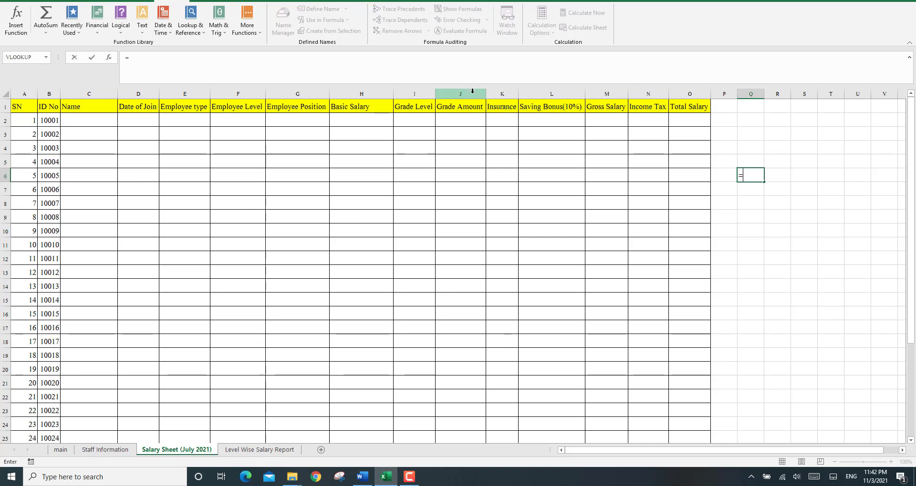
left_click(42, 116)
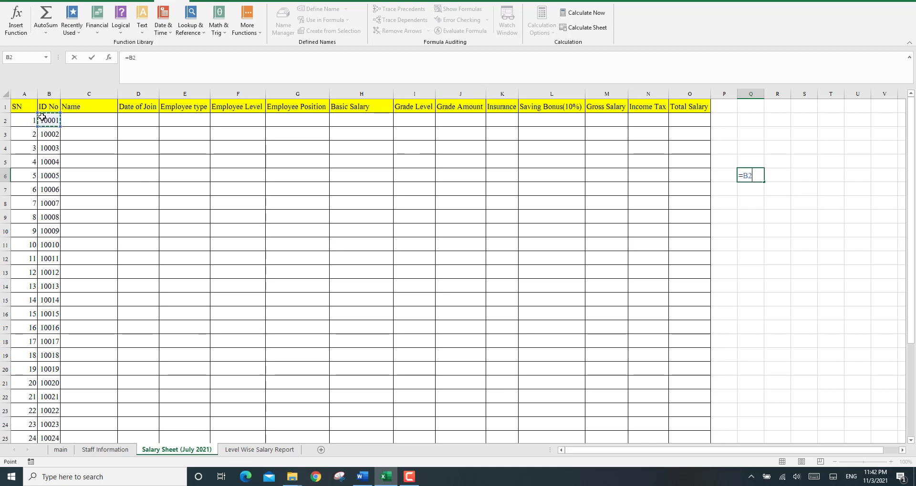
key("Return")
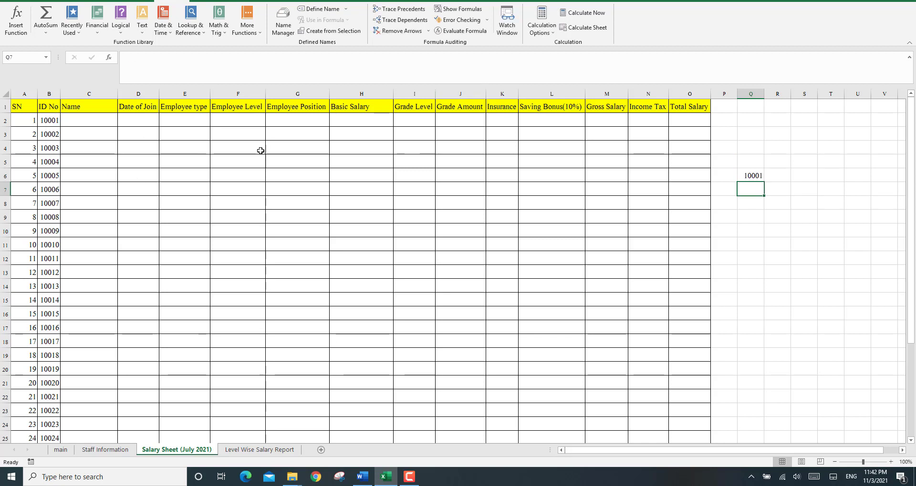
Step: Fill the reference in Q6 down to Q13 and compare the formulas in the copied cells with the original
left_click(748, 176)
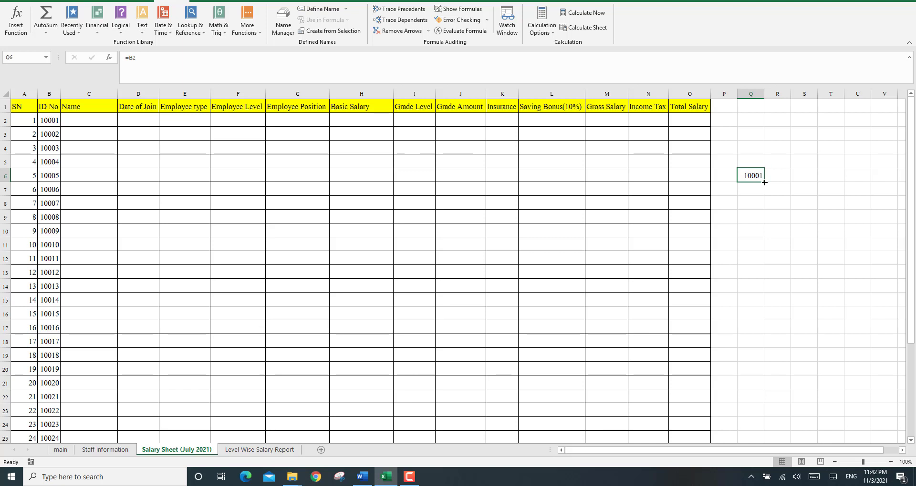
left_click_drag(764, 183, 763, 262)
left_click(759, 198)
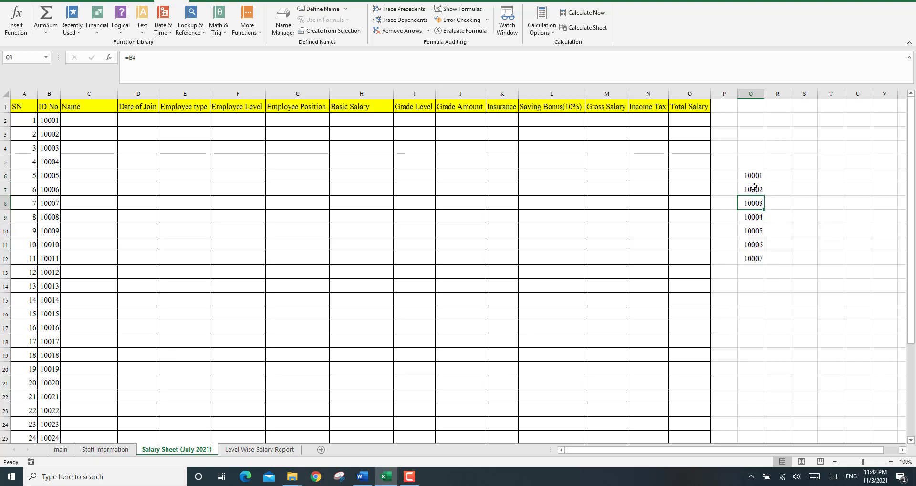
left_click(755, 179)
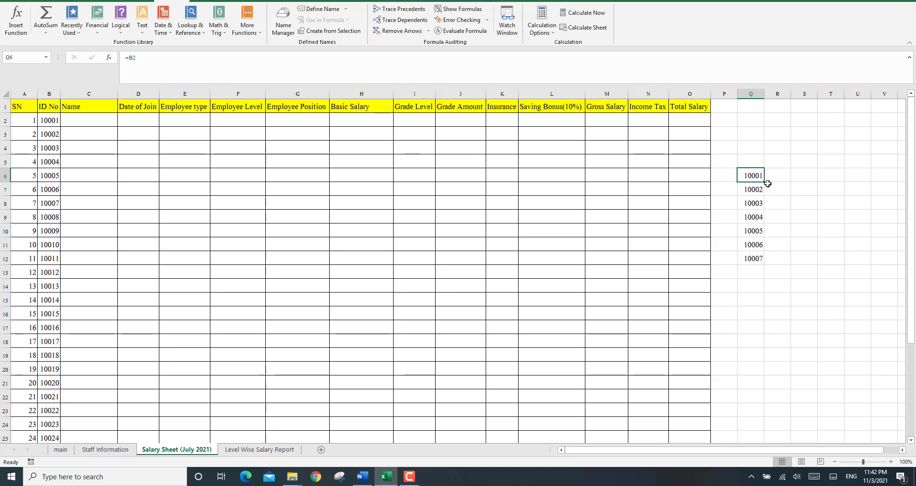
left_click_drag(764, 183, 777, 284)
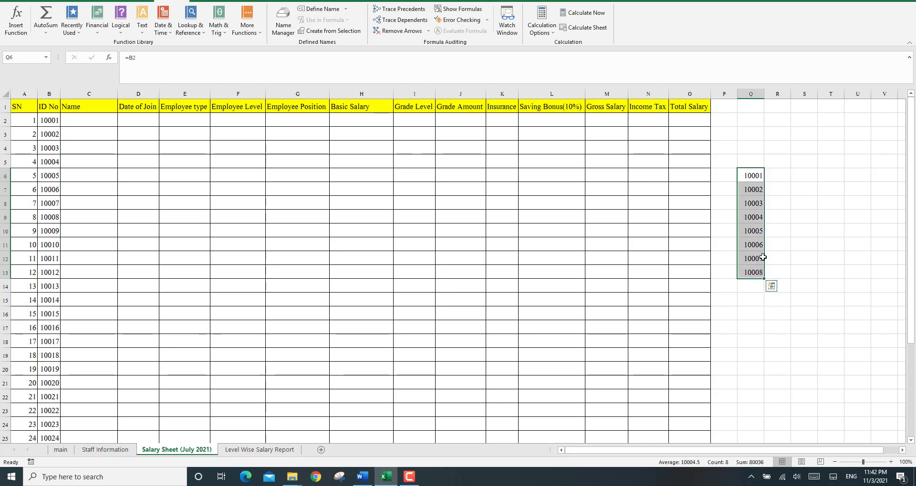
left_click(751, 205)
left_click(750, 190)
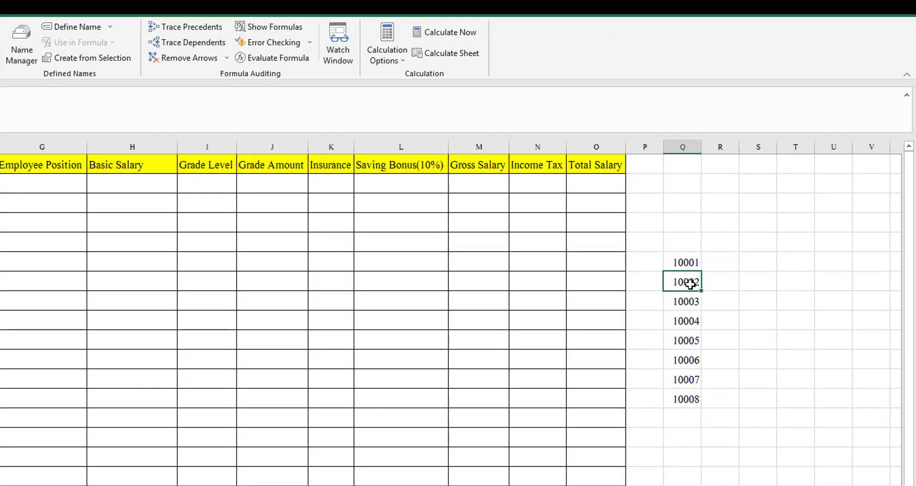
left_click(678, 262)
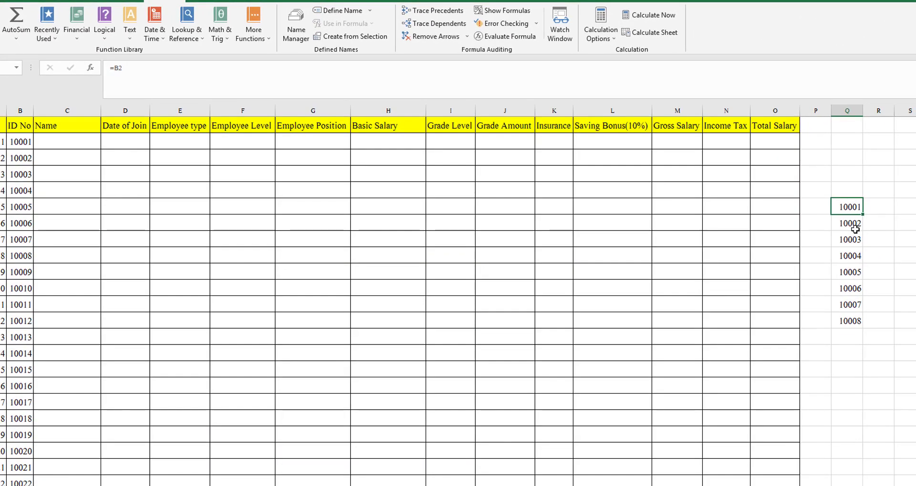
left_click(854, 229)
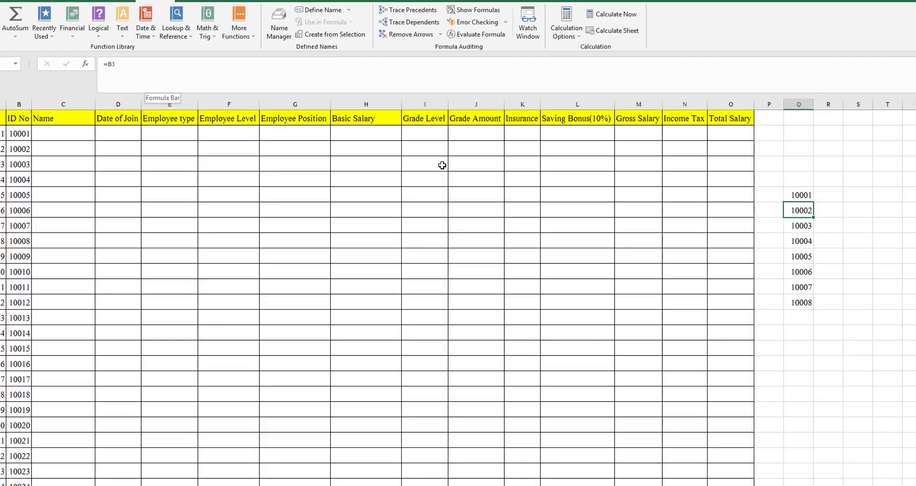
Step: Clear the copied references below Q6, from Q7 to Q14, keeping the original formula
left_click(912, 224)
left_click_drag(801, 210, 795, 317)
key("Delete")
key("BackSpace")
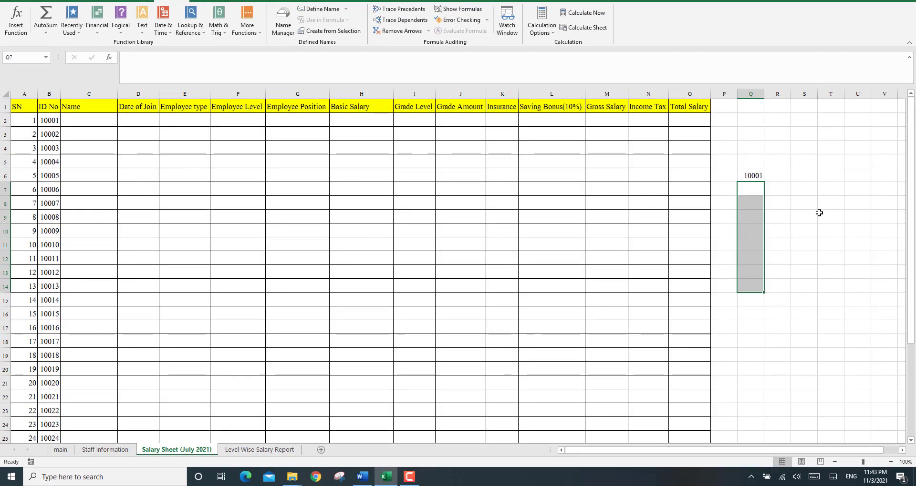
left_click(874, 237)
Step: Copy the relative =B2 reference from Q6 and paste it into Q12, and check Q6's formula
left_click(749, 173)
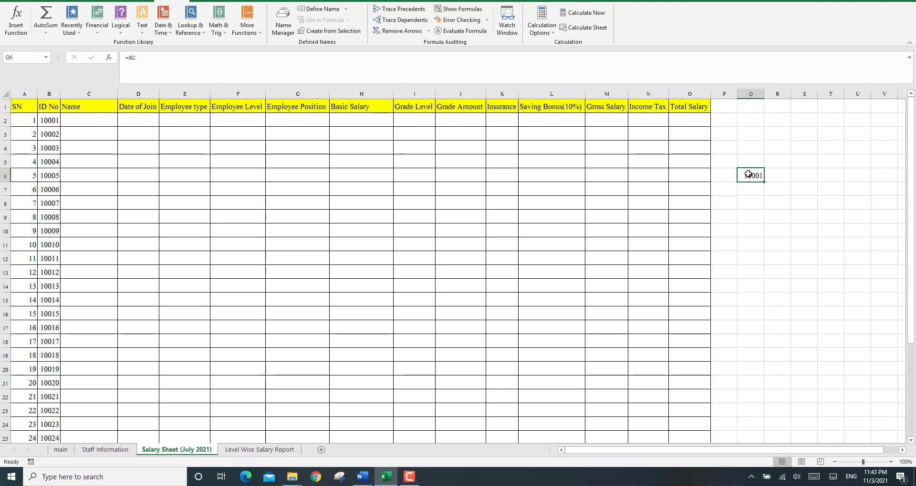
key("ctrl+c")
left_click(748, 256)
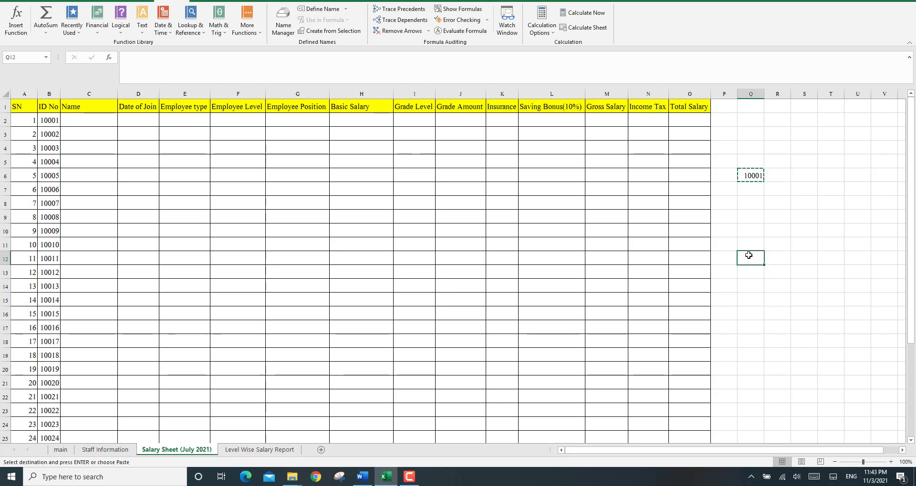
key("ctrl+v")
left_click(828, 268)
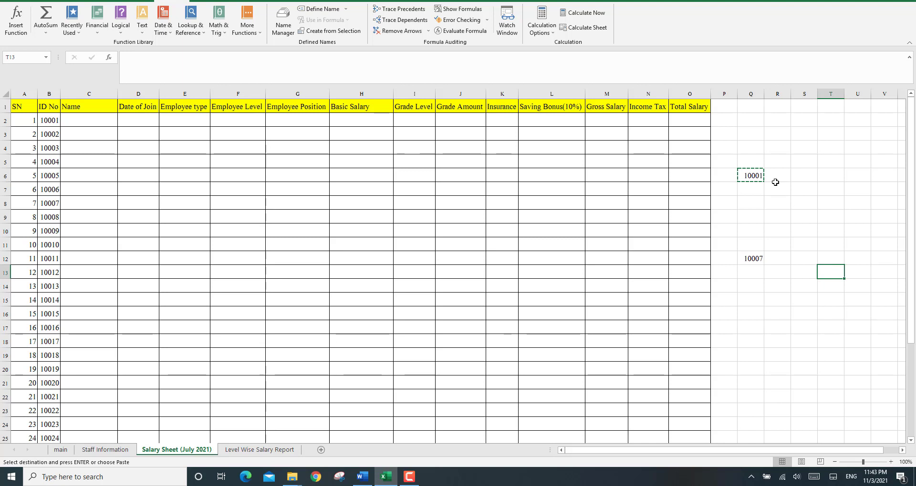
left_click(792, 204)
left_click(735, 175)
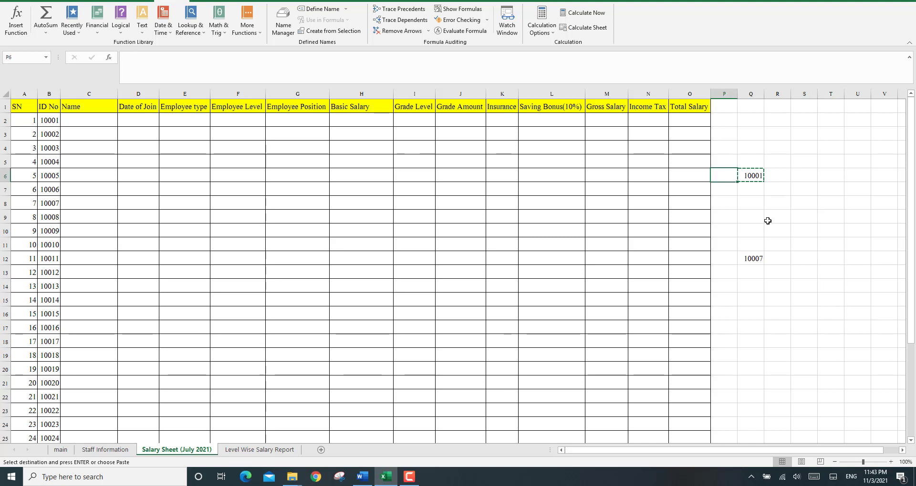
left_click(757, 177)
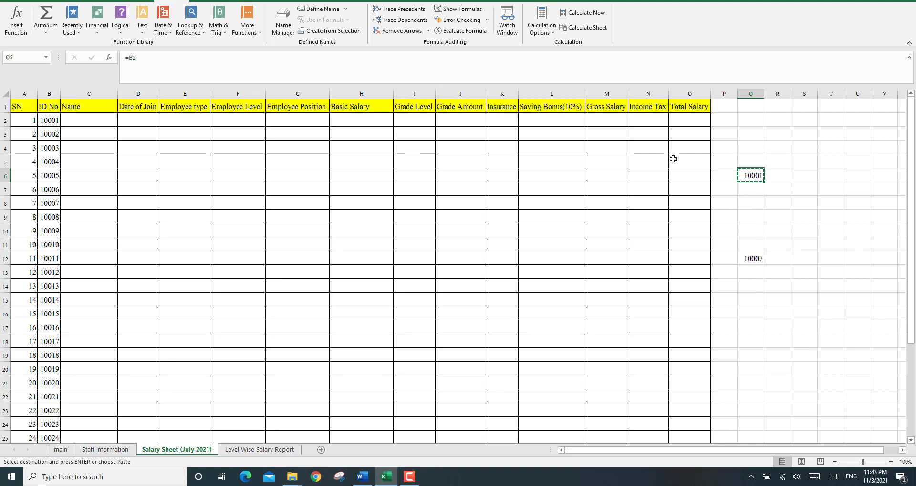
Step: Replace the formula in Q6 with the fully absolute reference =$B$2, locking both column and row
left_click(360, 60)
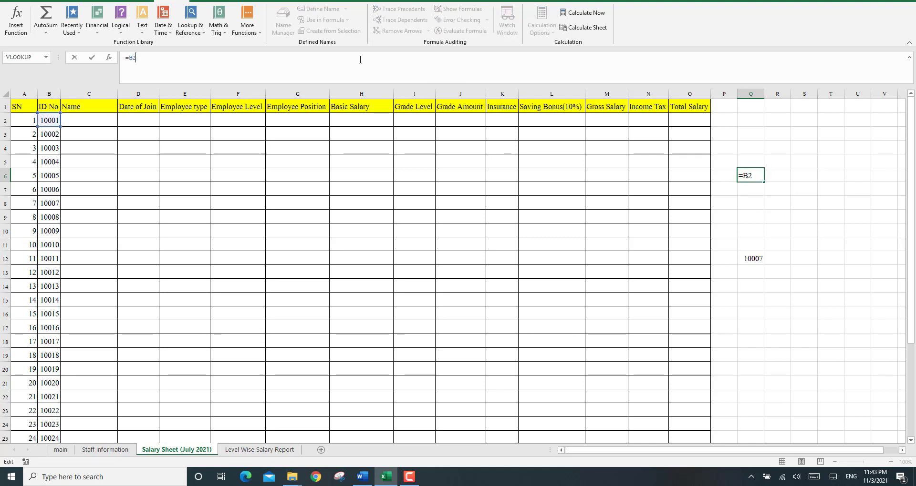
key("BackSpace")
key("BackSpace")
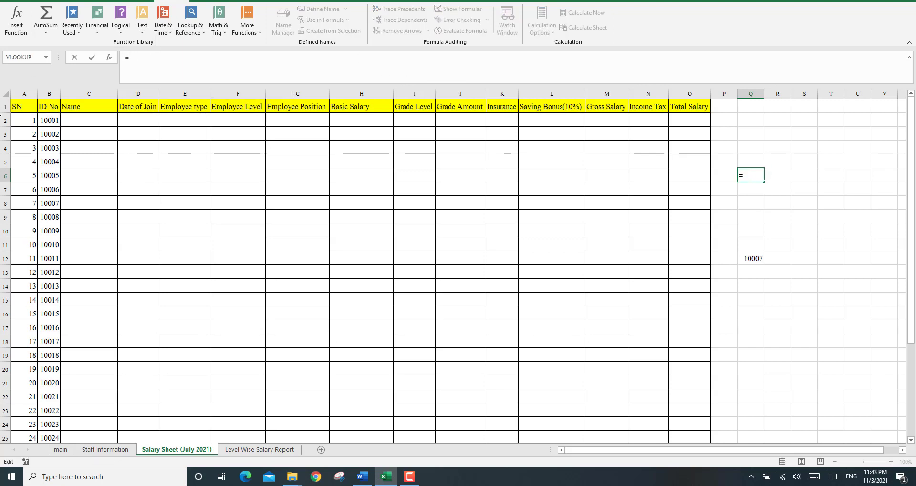
left_click(55, 120)
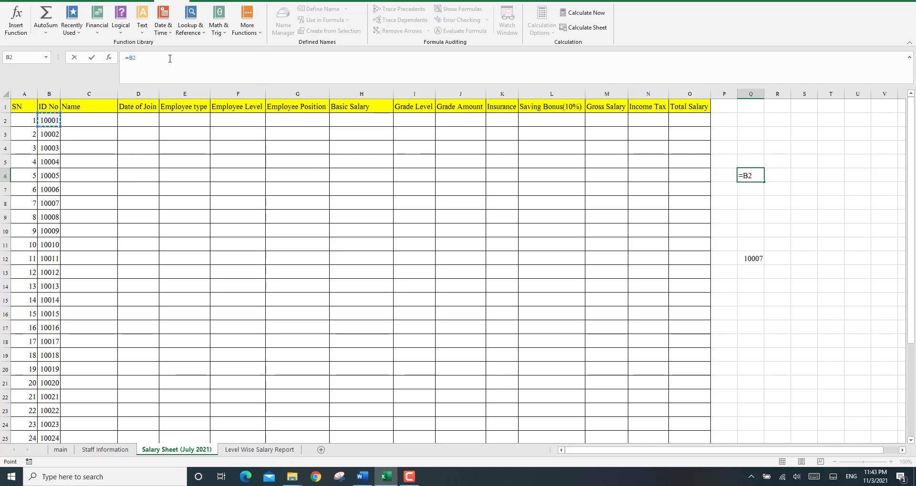
left_click(152, 58)
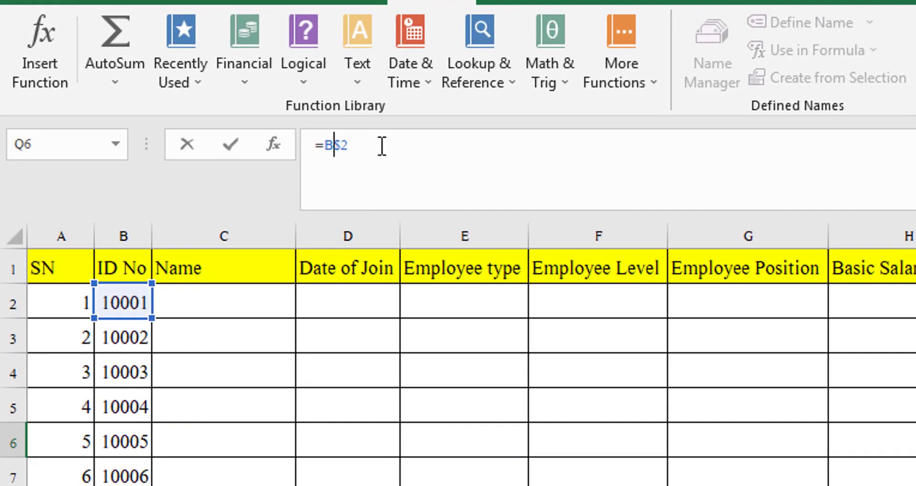
key("Left")
type("$")
key("Right")
key("Right")
key("Right")
key("Left")
key("Left")
key("Left")
key("Left")
key("Delete")
key("F4")
key("F4")
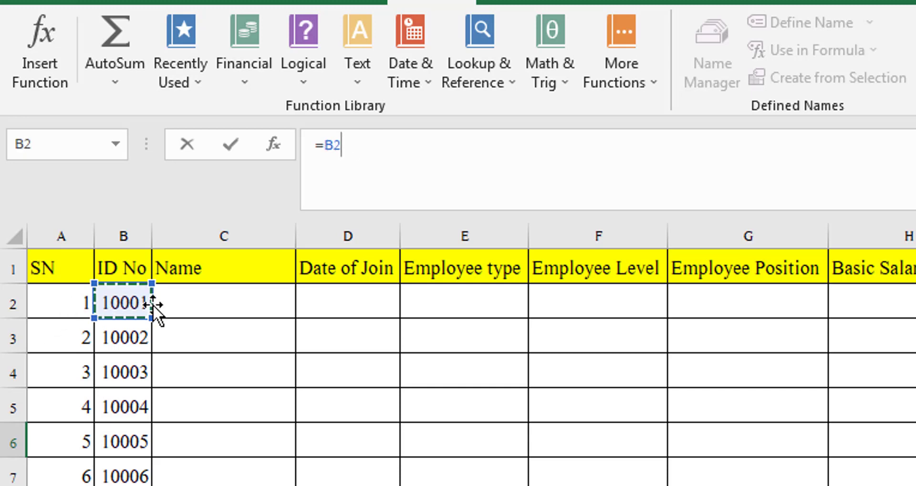
key("F4")
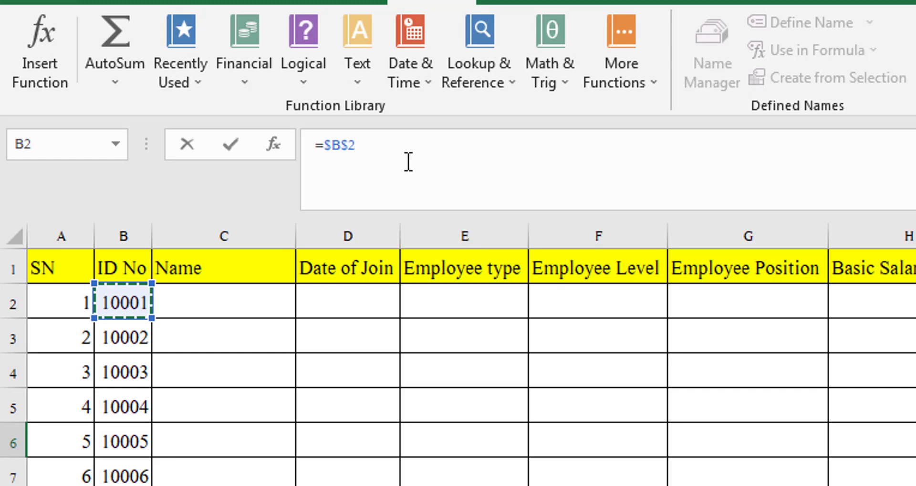
key("Return")
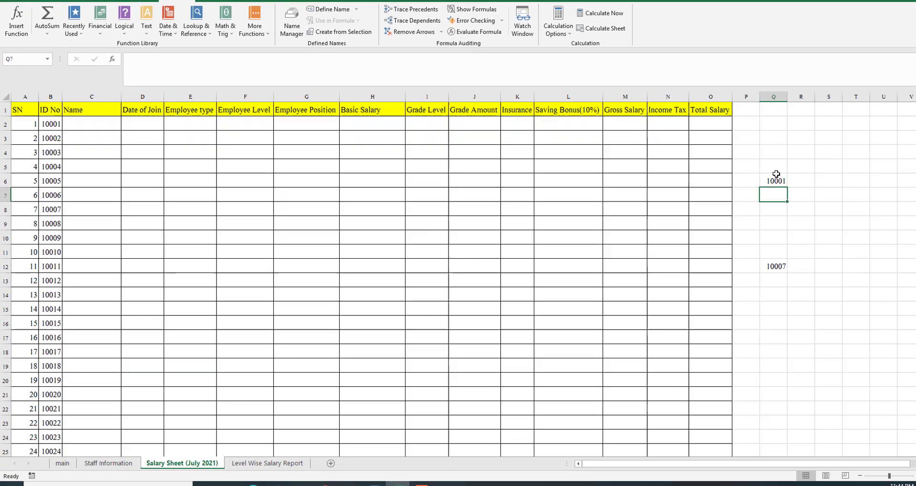
Step: Fill the absolute reference from Q6 down to Q12 and check the formulas in Q7 and Q12
left_click(752, 175)
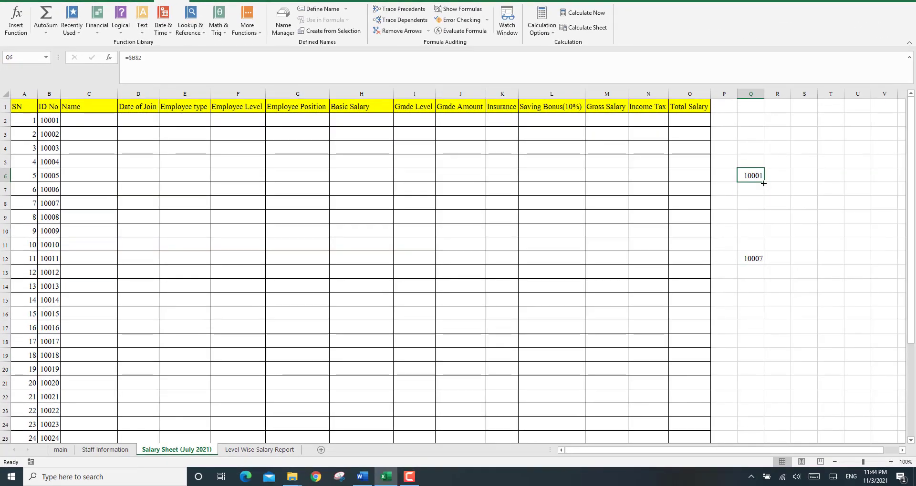
left_click_drag(764, 183, 763, 265)
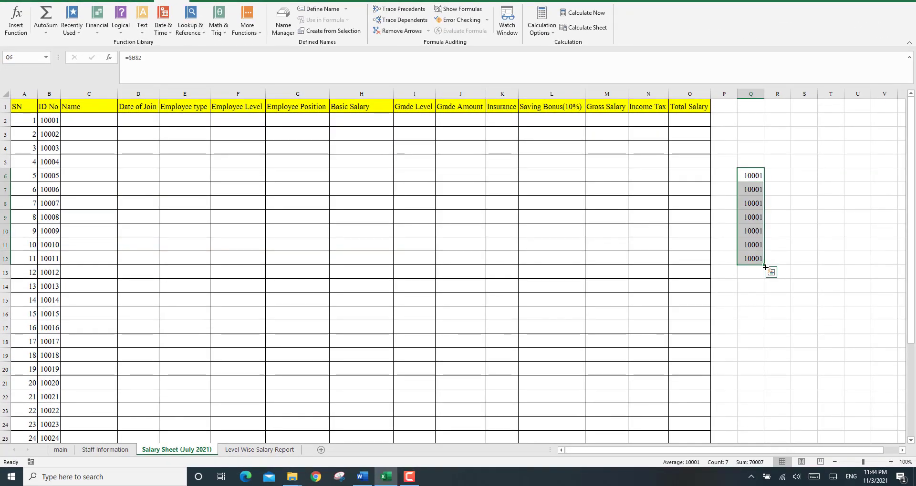
left_click(747, 191)
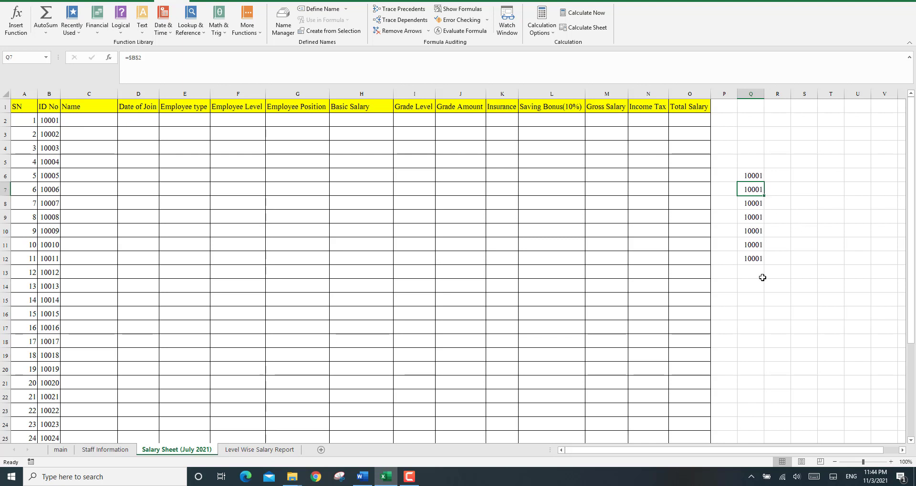
left_click(755, 254)
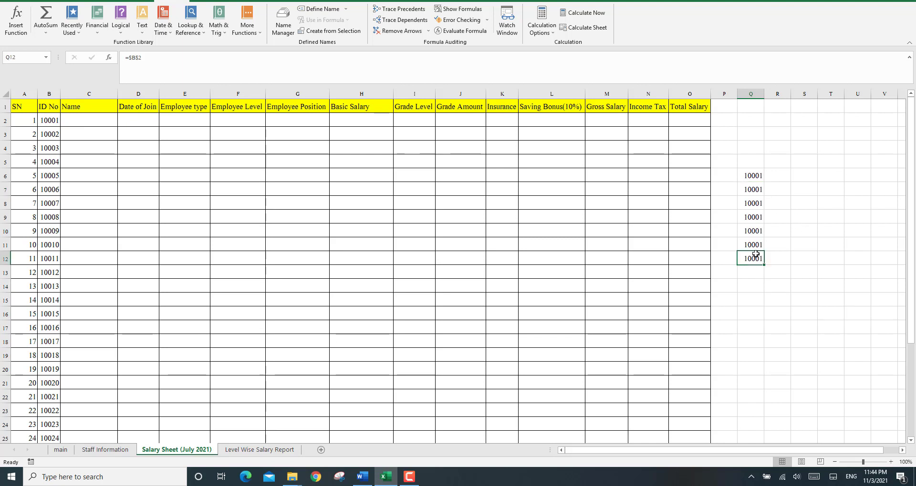
Step: Copy the absolute reference from Q12 and paste it into Q19
key("ctrl+c")
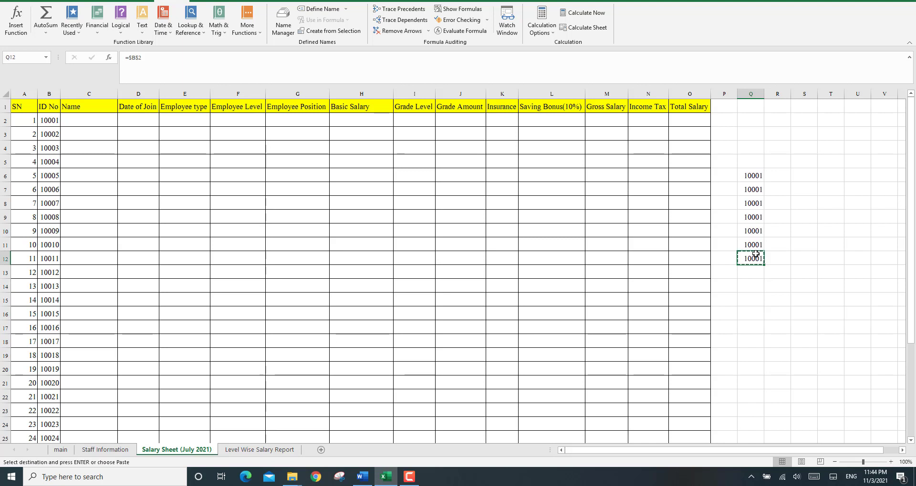
left_click(761, 356)
key("ctrl+v")
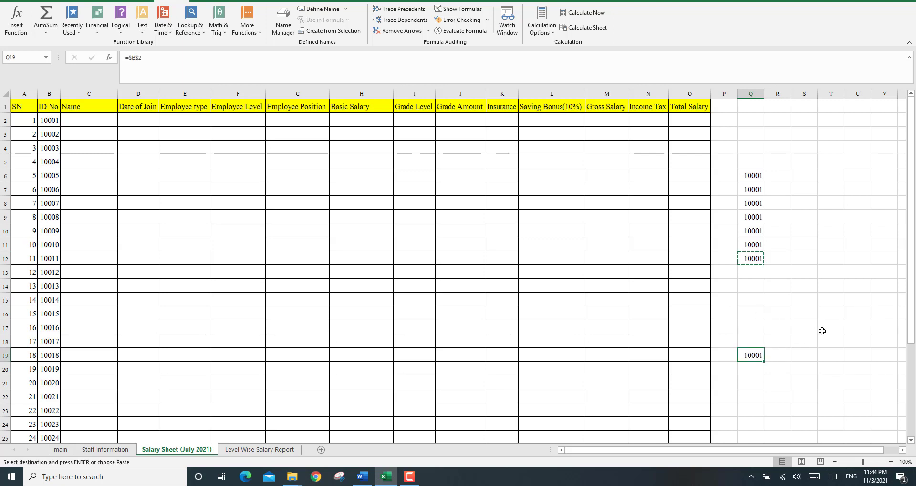
left_click(801, 352)
Step: Clear all the test references in column Q, from Q6 to Q19
left_click_drag(749, 356, 751, 176)
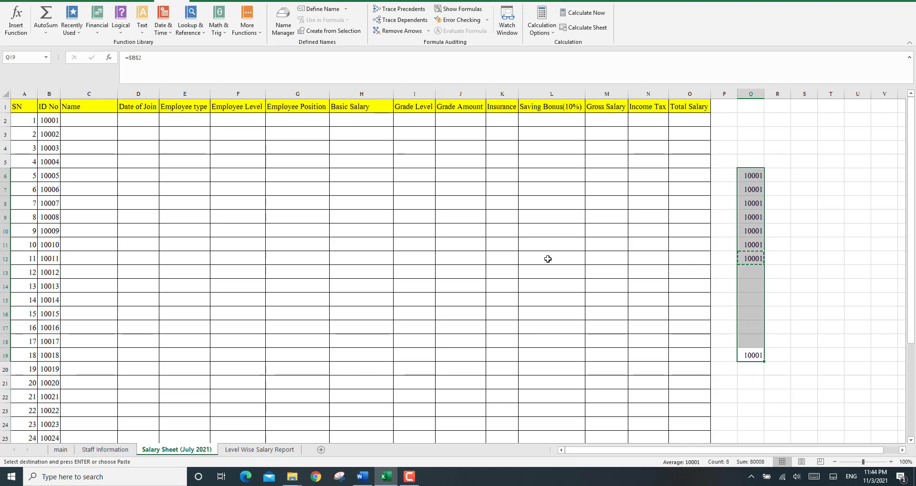
key("Delete")
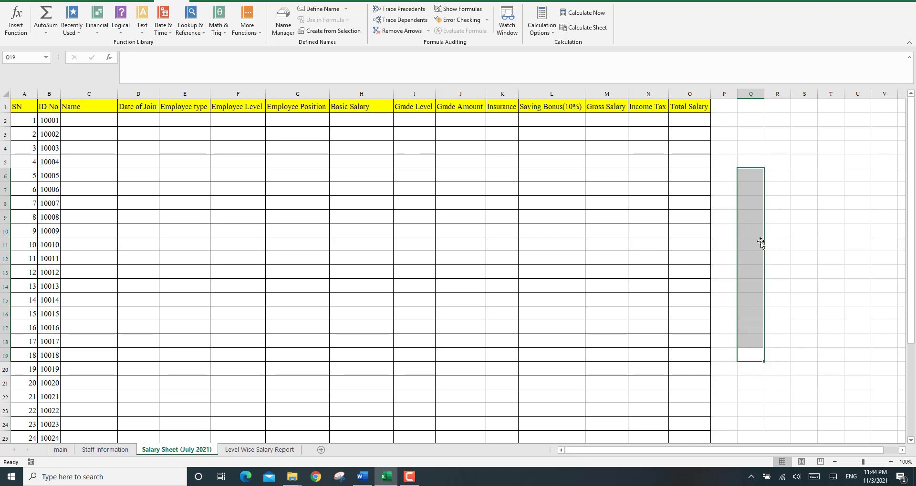
left_click(745, 175)
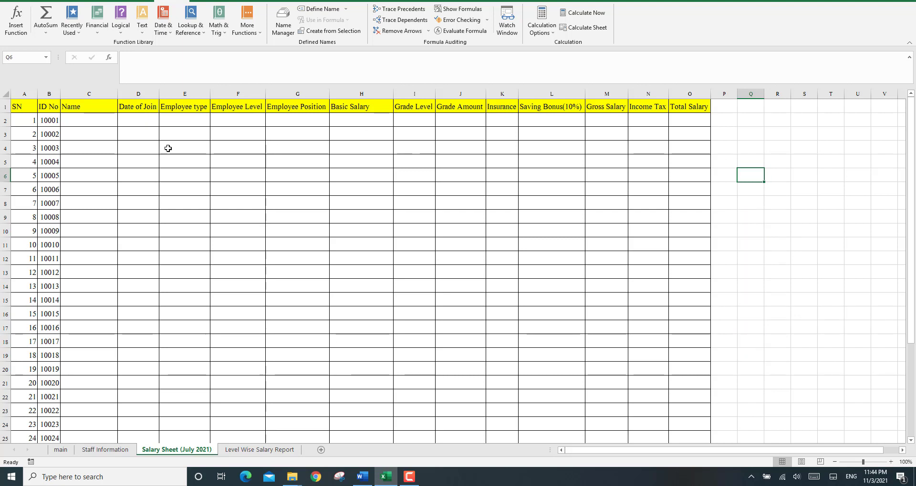
Step: Enter the mixed reference =B$2 in Q6, locking only the row
left_click(45, 121)
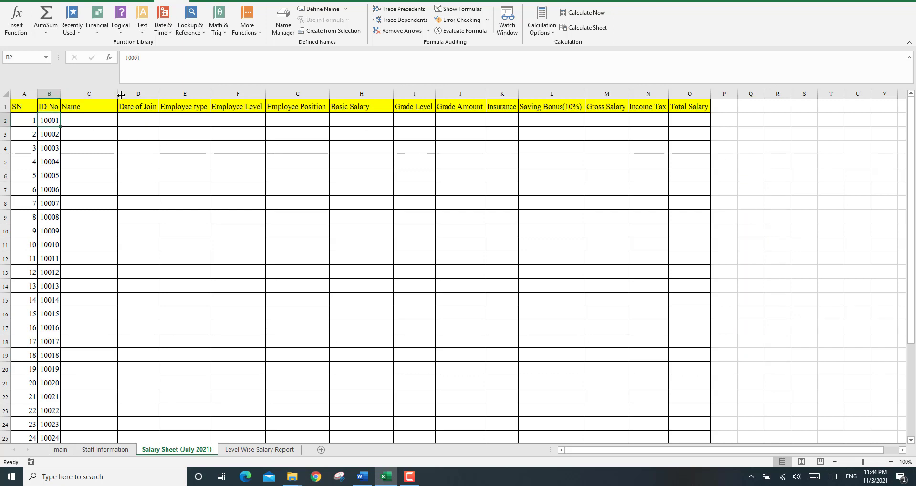
left_click(744, 178)
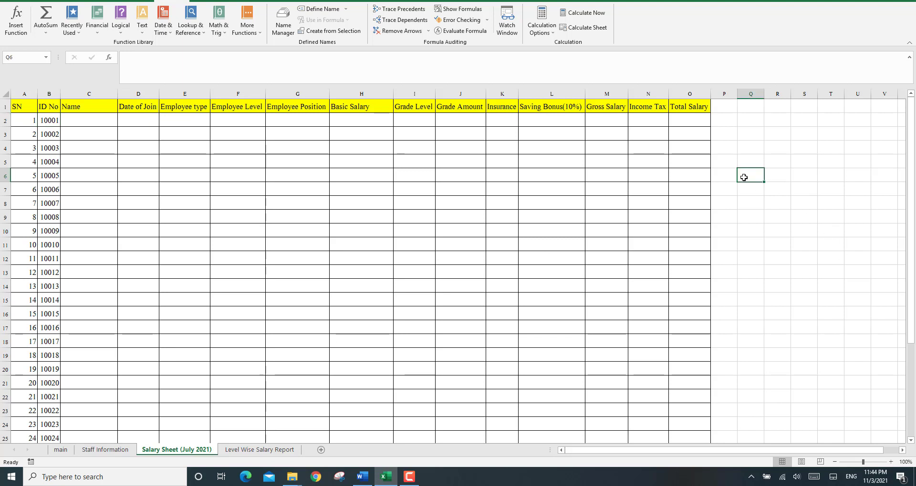
type("=")
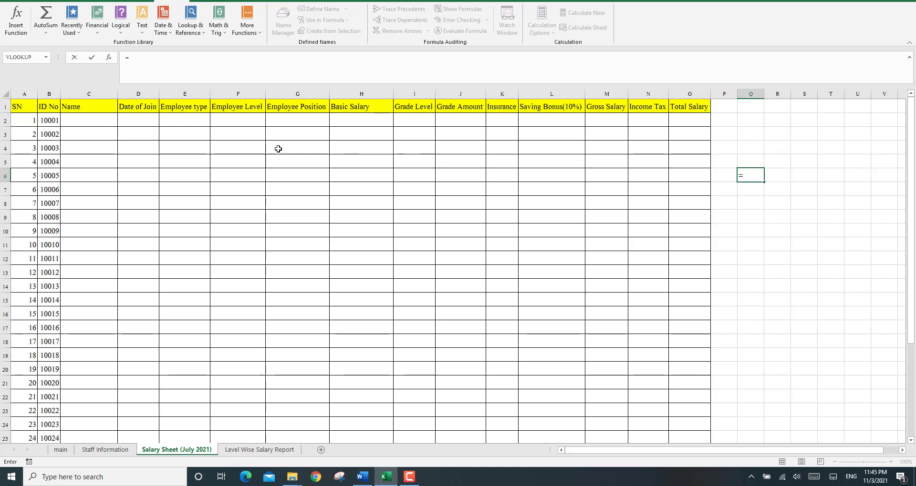
left_click(52, 126)
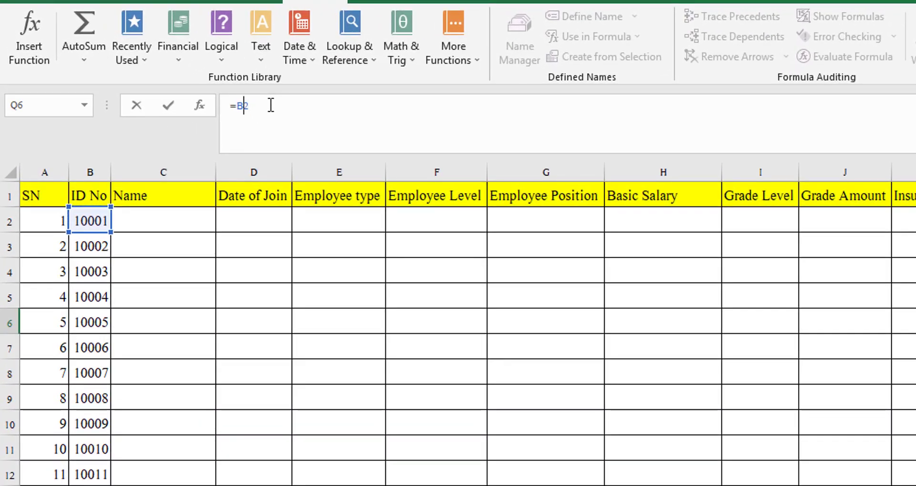
key("F4")
key("F4")
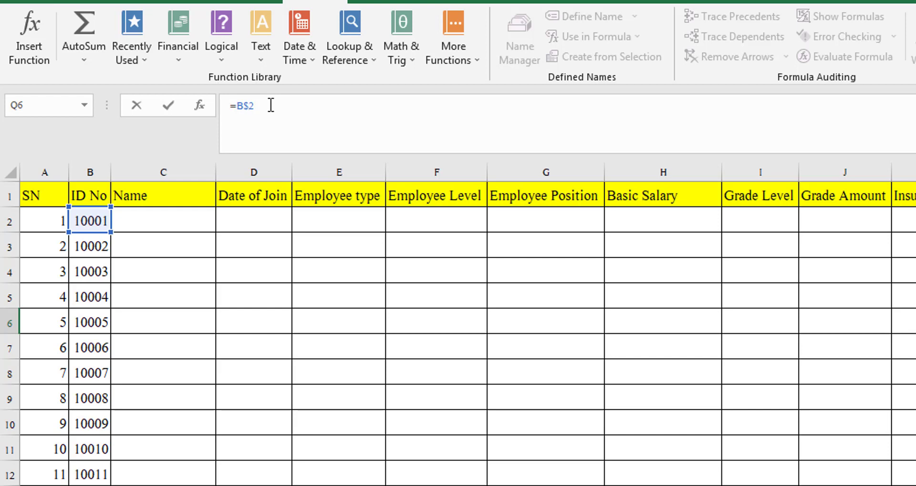
key("Return")
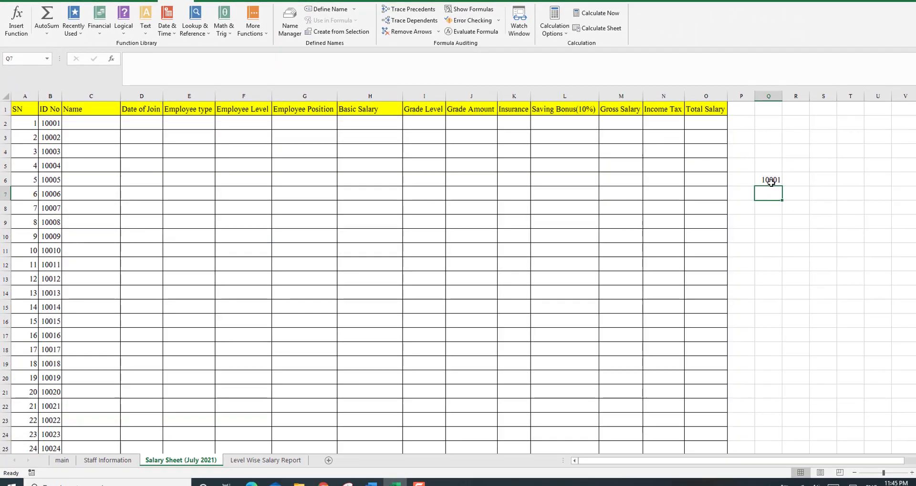
Step: Fill the row-locked reference from Q6 down to Q14 and across to U6, and inspect the copied formula in R6
left_click(771, 181)
left_click_drag(783, 186, 782, 300)
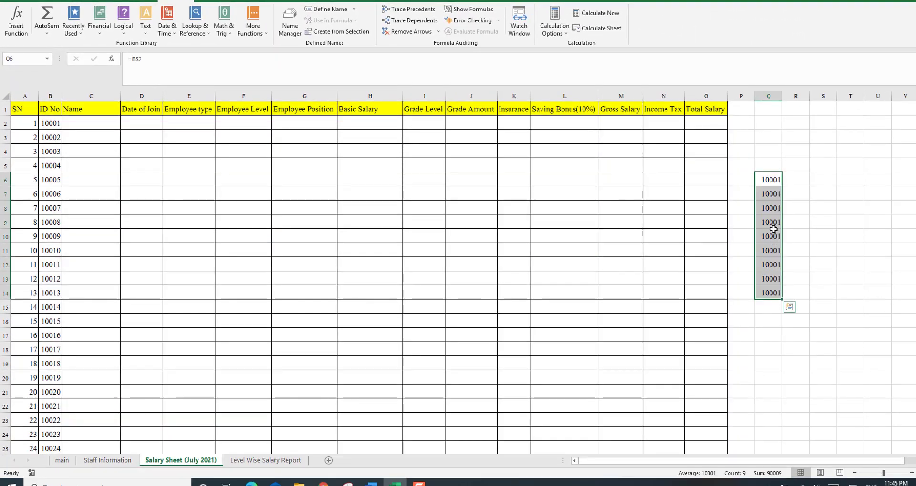
left_click(767, 181)
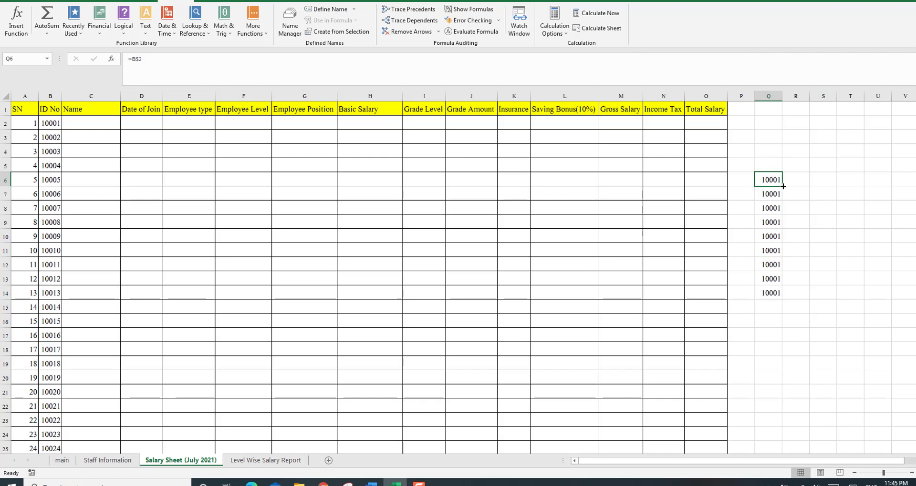
left_click_drag(784, 187, 895, 189)
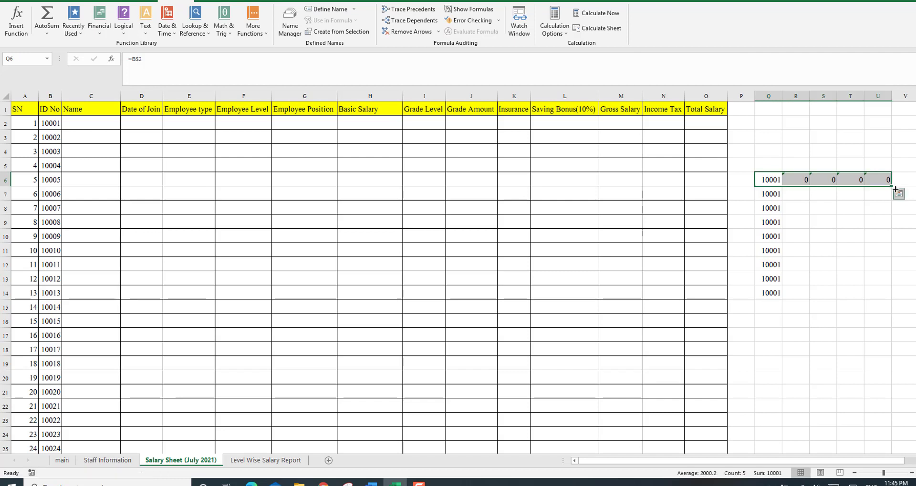
left_click(811, 179)
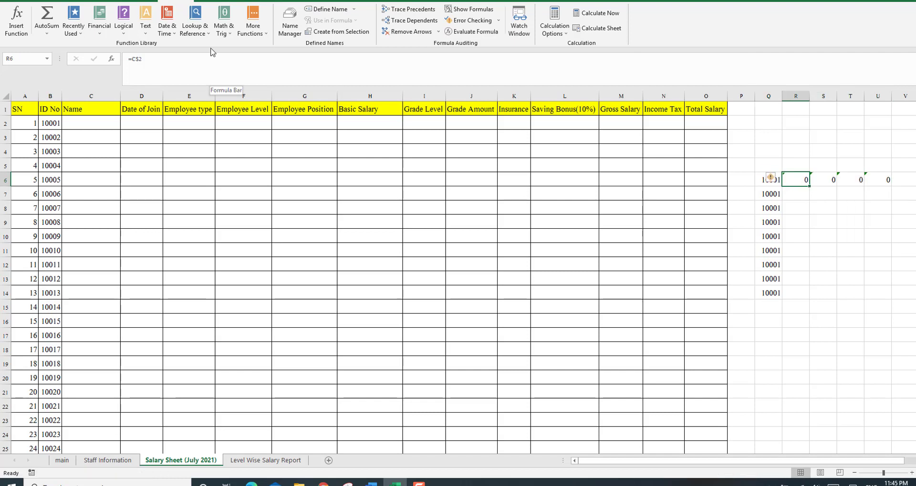
Step: Enter the test text fkljdff in the Name cell C2 to test the copied reference in R6
left_click(84, 124)
type("fkljdff")
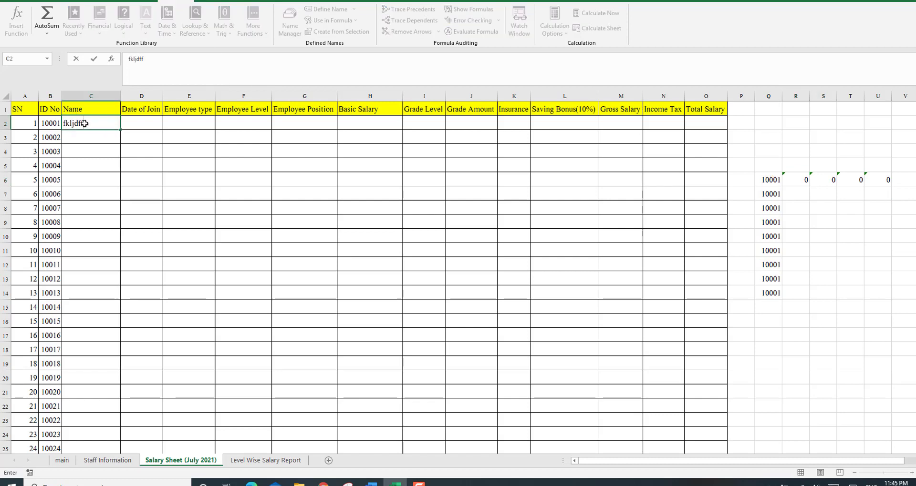
key("Tab")
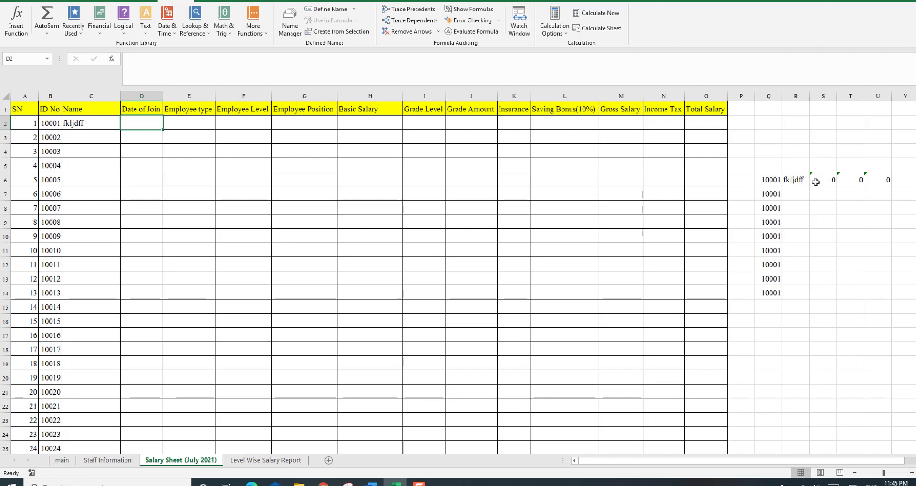
Step: Enter the mixed reference =$B2 in Q6, locking only the column
left_click(764, 182)
left_click(174, 65)
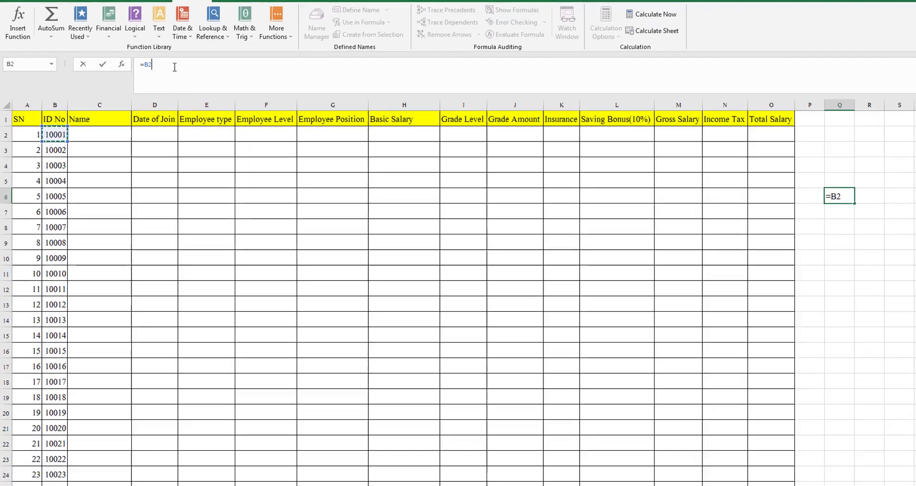
key("Left")
key("Left")
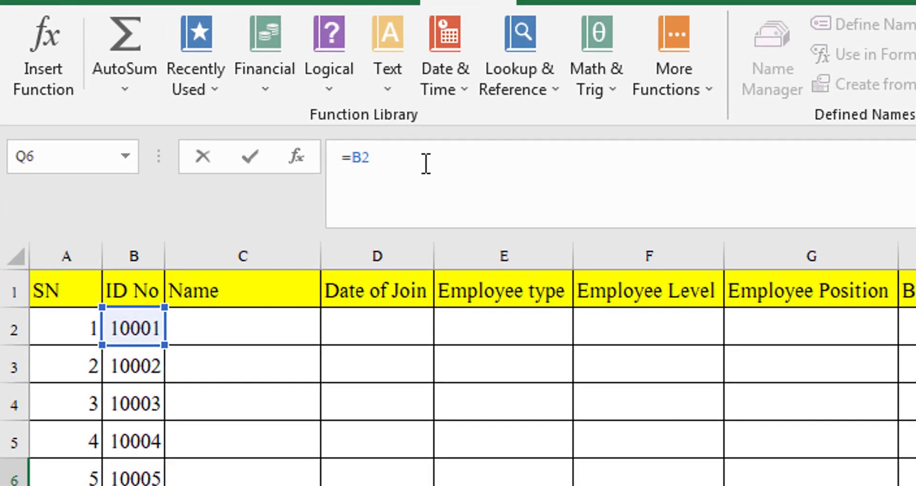
type("$")
key("Right")
key("Right")
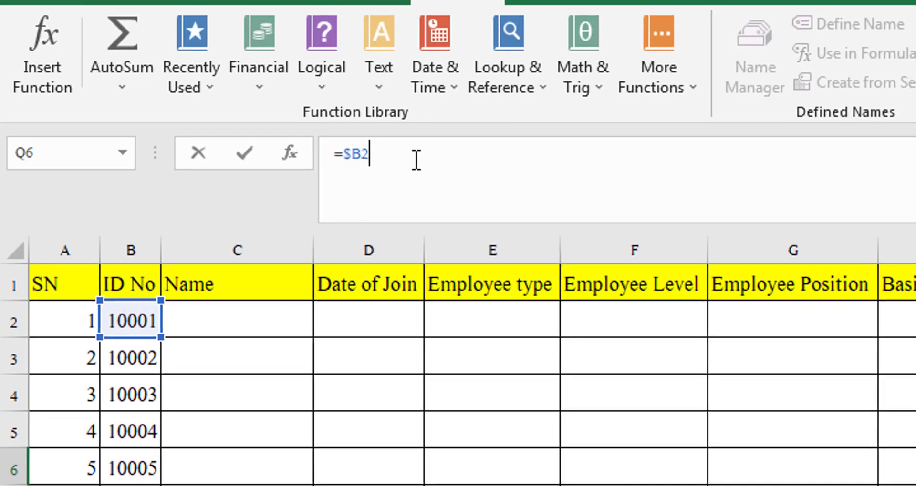
key("Return")
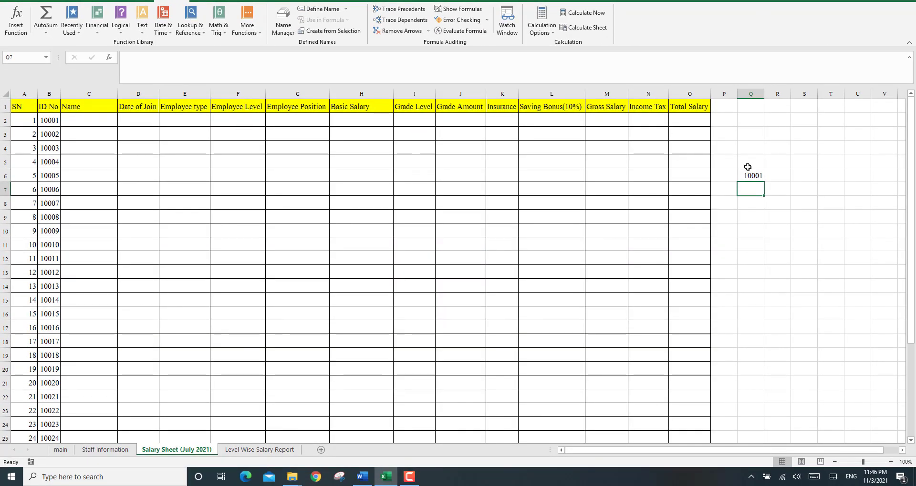
Step: Fill the column-locked reference from Q6 down to Q21 and across to S6, and inspect the copied formula in R6
left_click(745, 172)
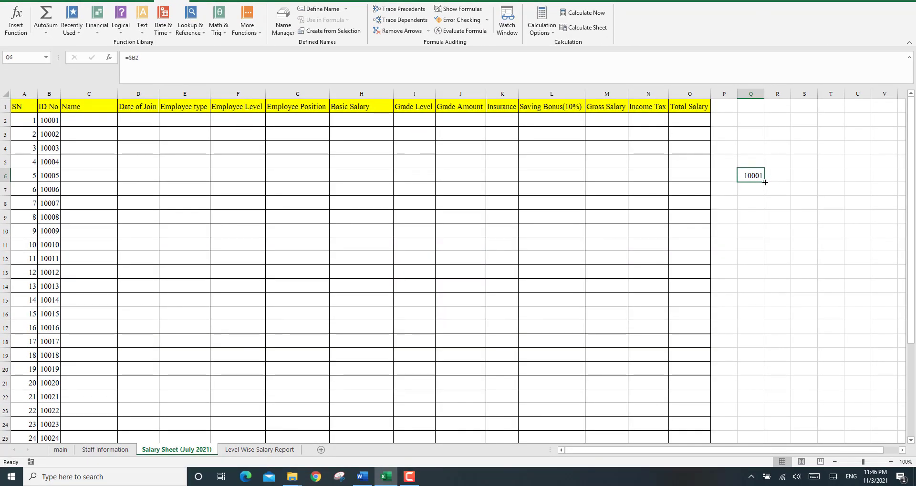
left_click_drag(764, 182, 765, 387)
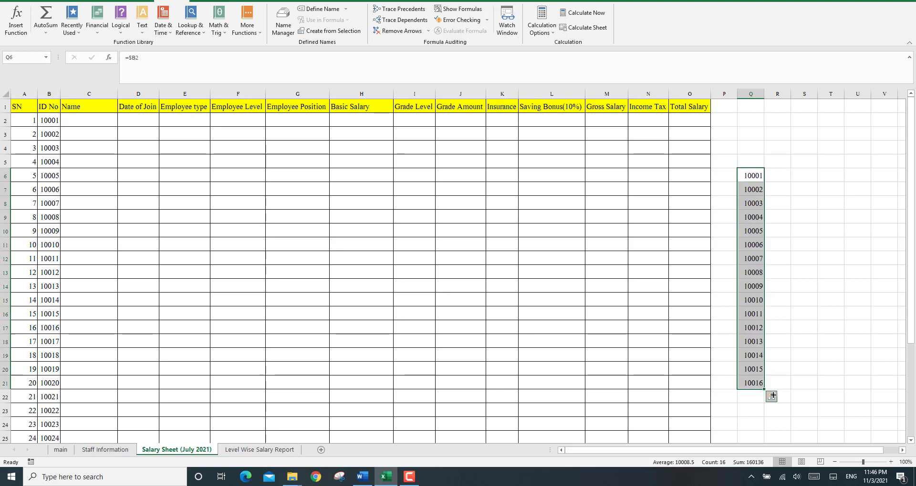
left_click(754, 286)
left_click(748, 177)
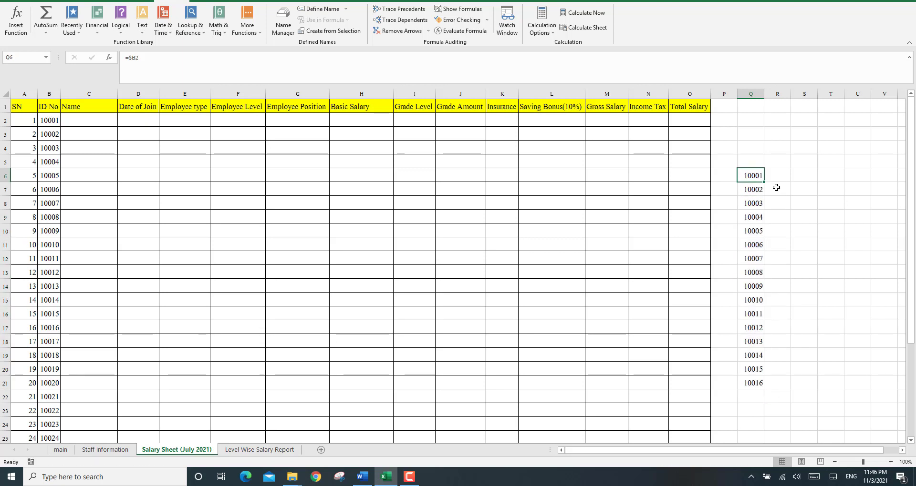
left_click_drag(766, 183, 813, 184)
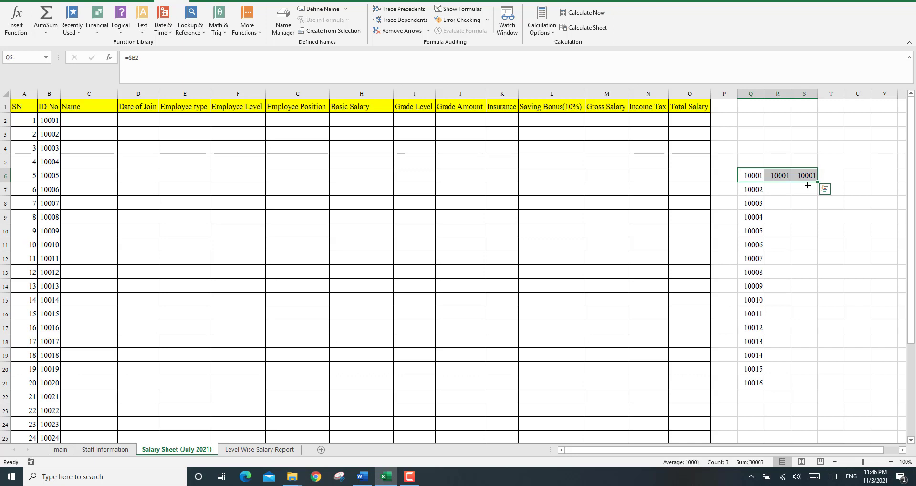
left_click(788, 175)
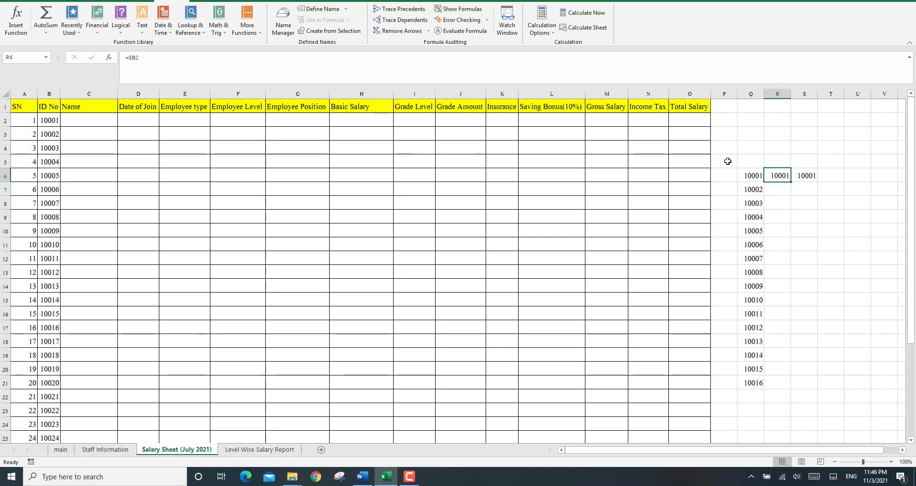
Step: Clear all the test references in the range Q5 to T22
left_click(742, 160)
left_click_drag(770, 203, 819, 396)
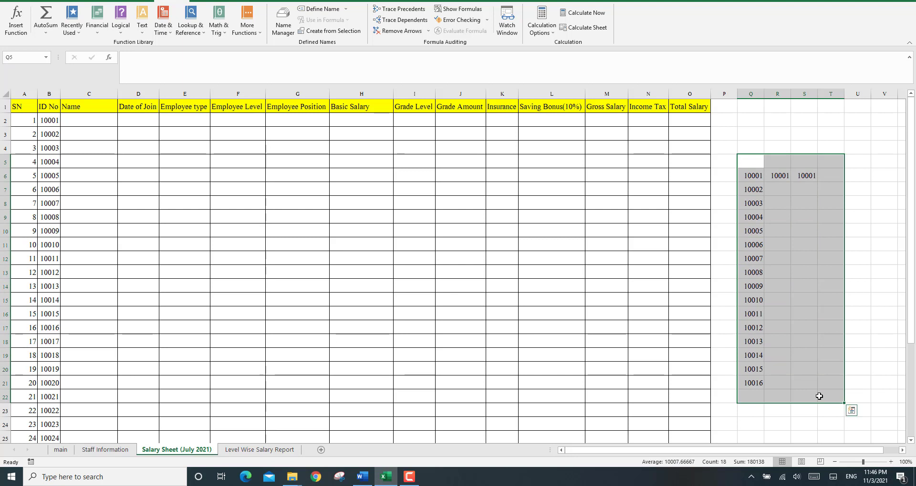
key("Delete")
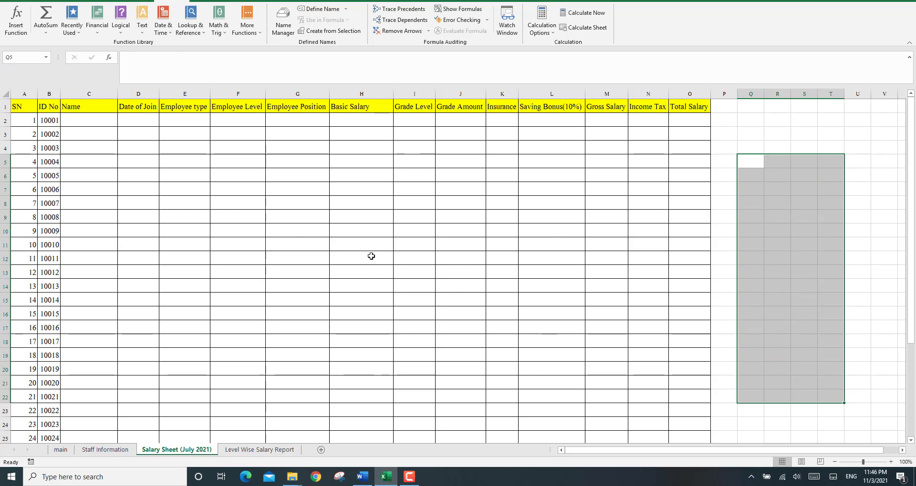
Step: Start a VLOOKUP formula in the Name cell C2, using the ID number in B2 as the lookup value
left_click(105, 122)
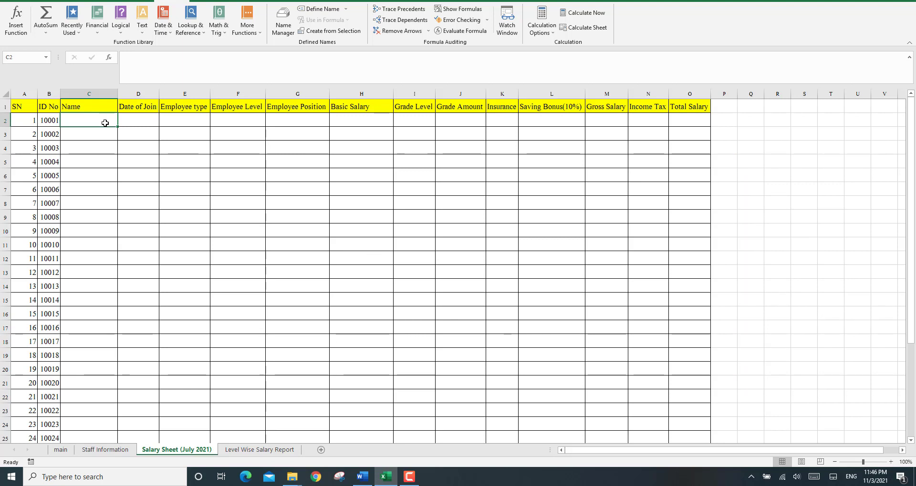
type("=vlooku")
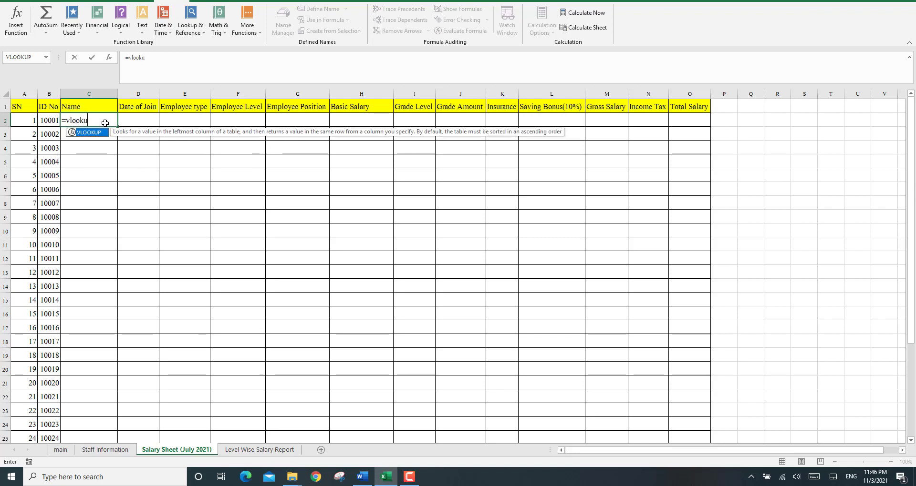
type("p(")
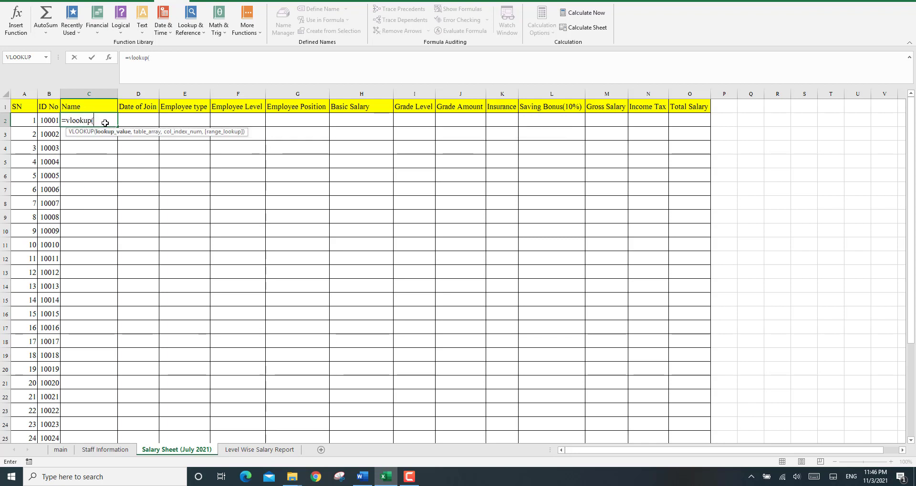
left_click(53, 121)
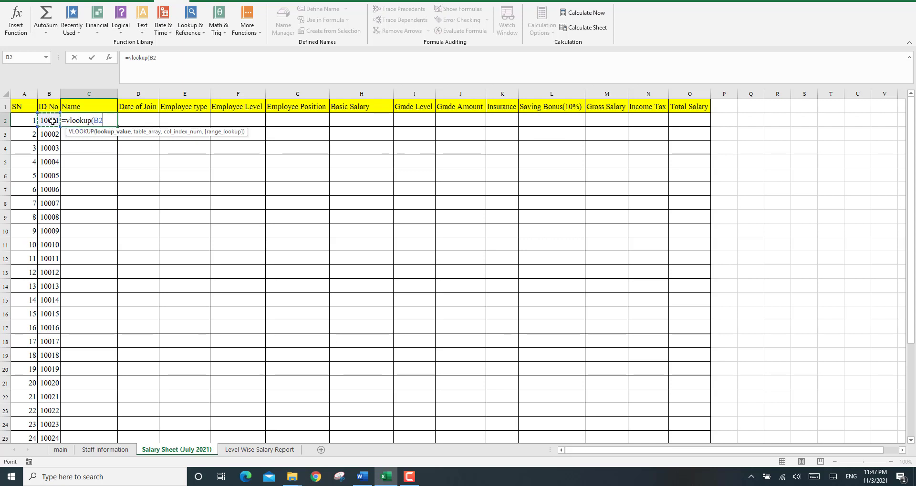
type(",")
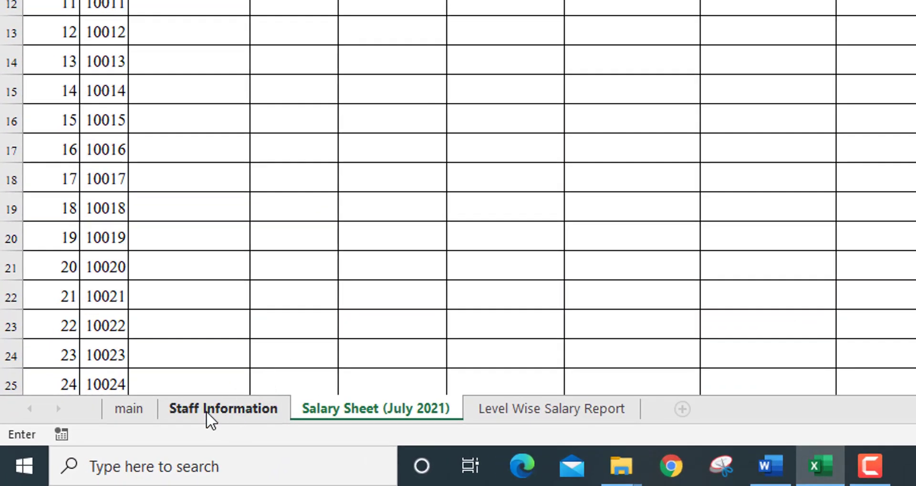
Step: Use the range A2:J33 on the Staff Information sheet as the VLOOKUP table array
left_click(205, 409)
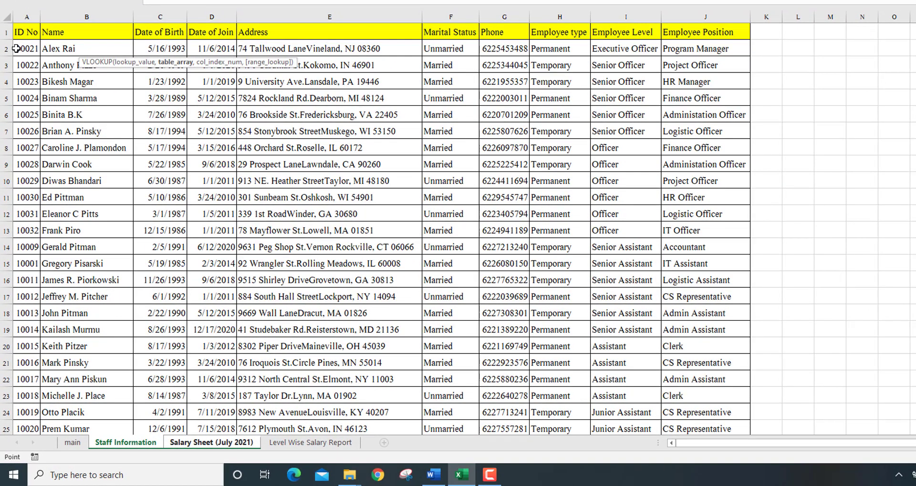
left_click(16, 48)
key("shift+Right")
key("shift+Right")
key("shift+Right")
key("shift+Right")
key("shift+Right")
key("shift+Right")
key("shift+Right")
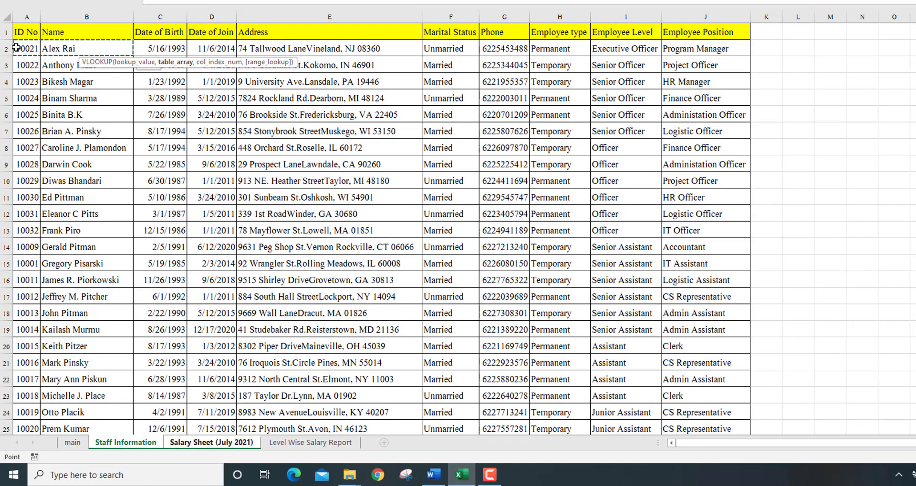
key("shift+Right")
key("shift+Right")
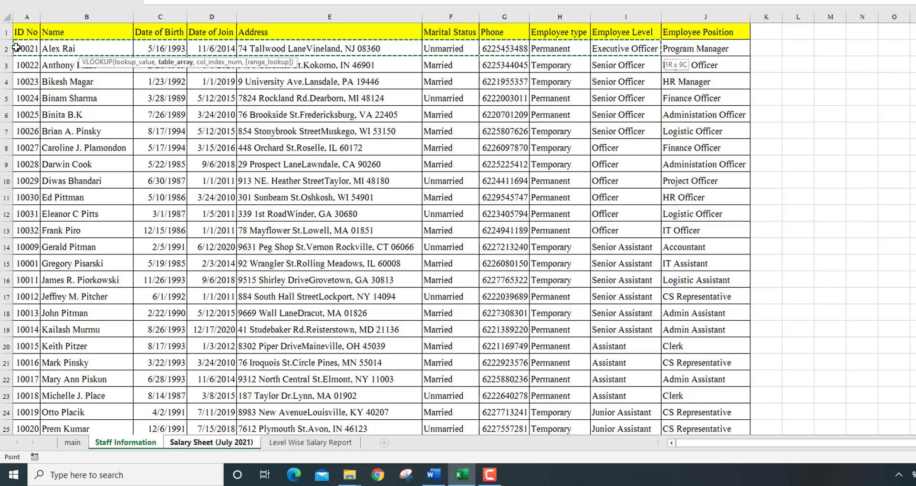
key("ctrl+shift+Down")
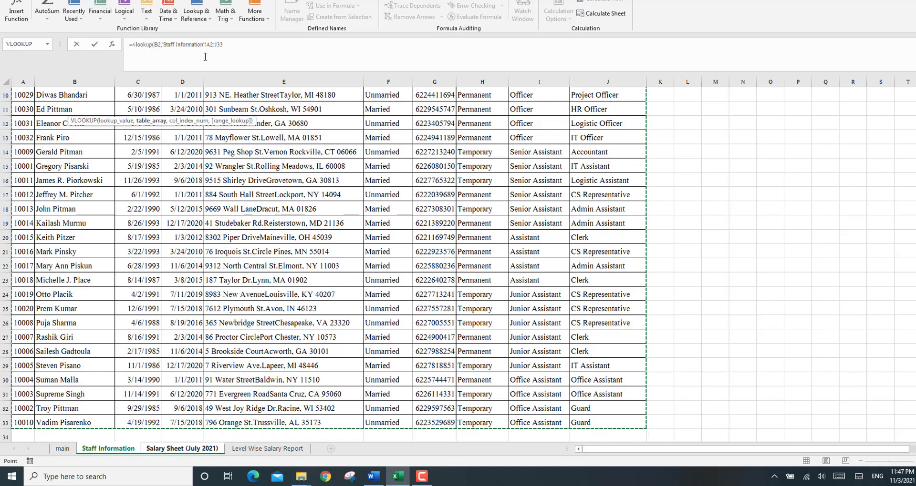
Step: Lock the end of the table array as $J$33 and continue to the column index argument
left_click(232, 47)
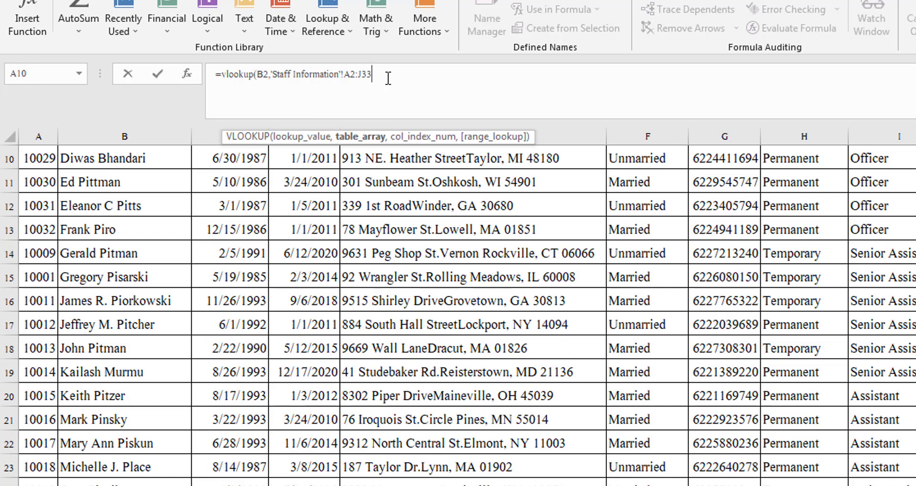
key("F4")
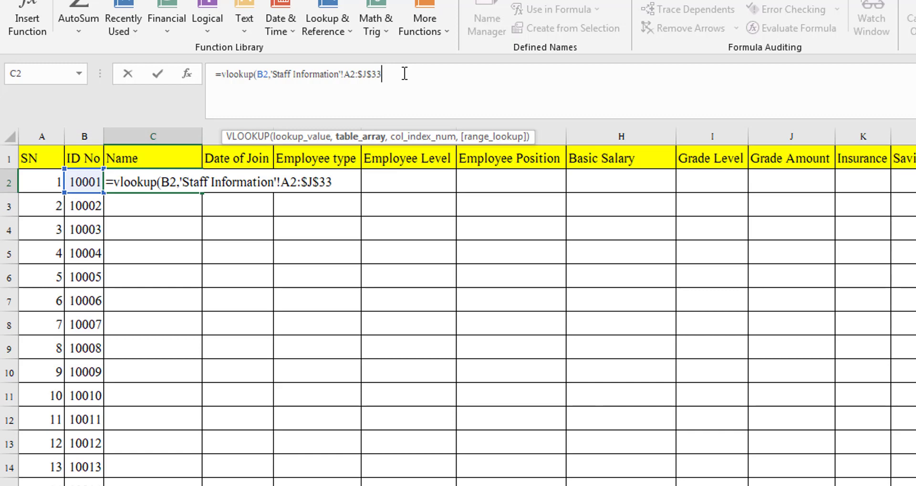
type(",")
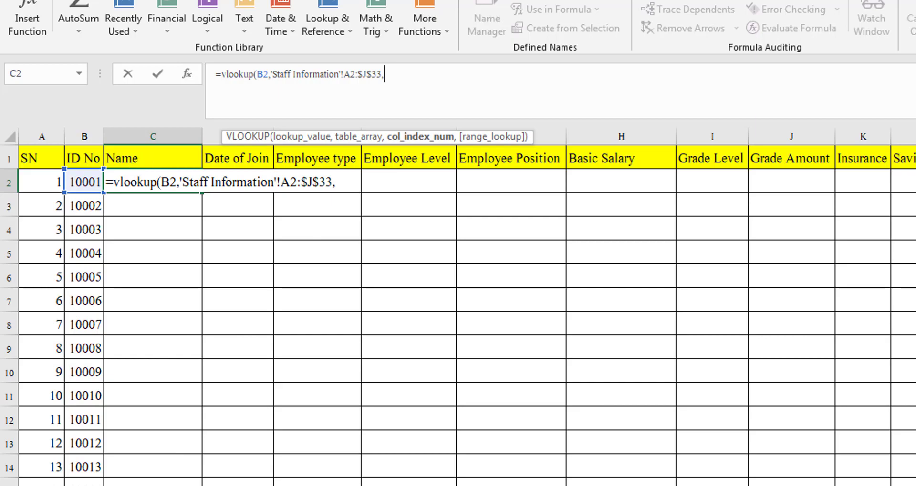
left_click(111, 464)
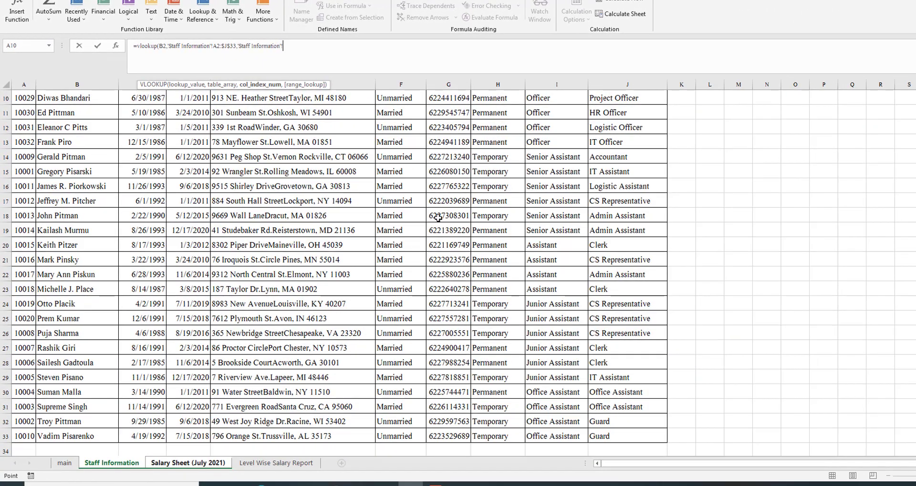
scroll(339, 273, "up", 3)
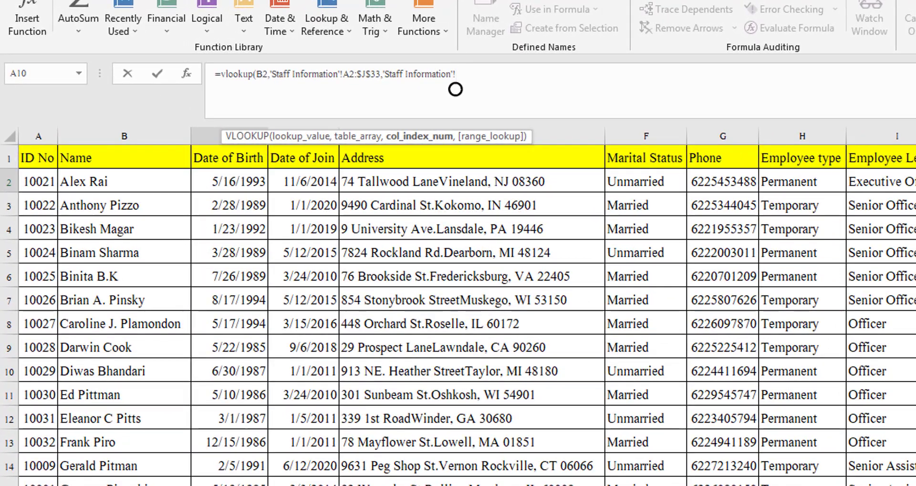
key("BackSpace")
key("BackSpace")
key("BackSpace")
key("BackSpace")
key("BackSpace")
key("BackSpace")
key("BackSpace")
key("BackSpace")
key("BackSpace")
key("BackSpace")
key("BackSpace")
key("BackSpace")
key("BackSpace")
key("BackSpace")
key("BackSpace")
key("BackSpace")
key("BackSpace")
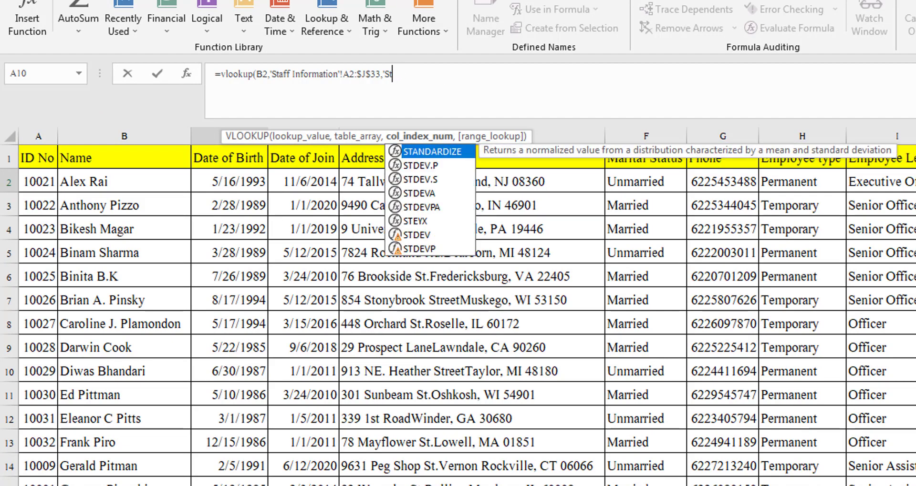
key("BackSpace")
key("BackSpace")
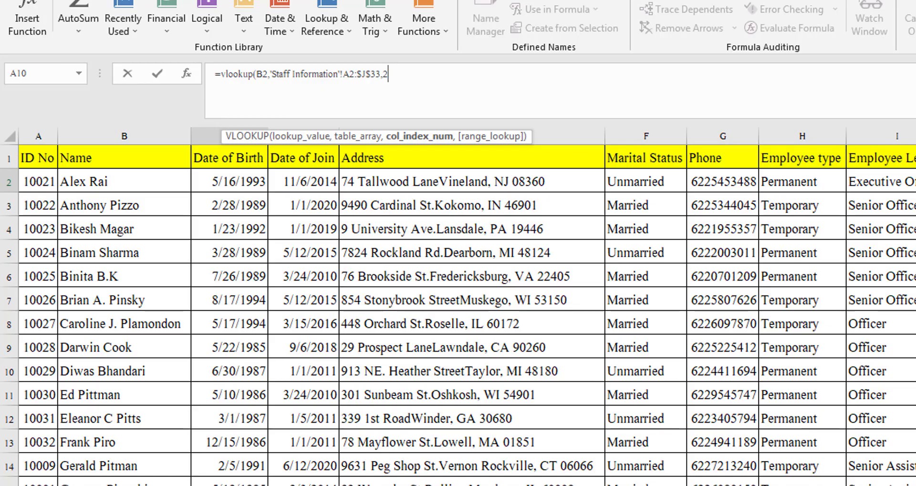
key("BackSpace")
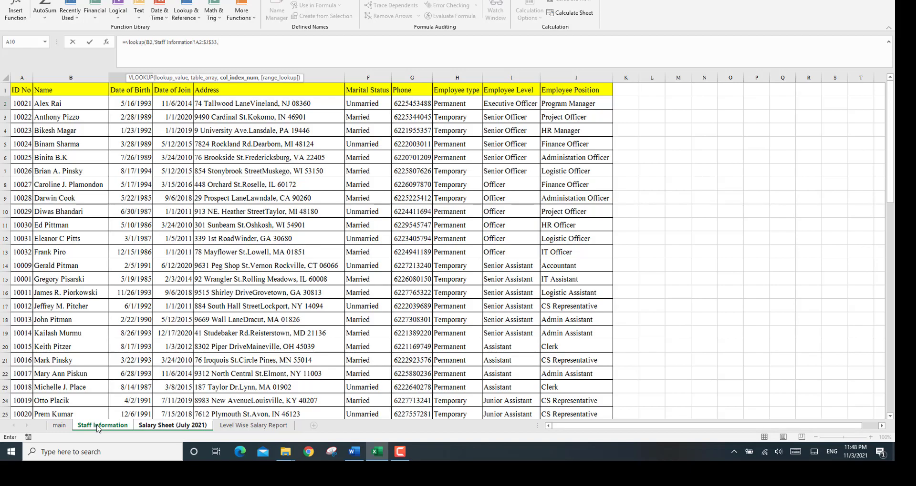
Step: Remove the stray Staff Information reference after the table array and set the VLOOKUP column index to 2
left_click(97, 428)
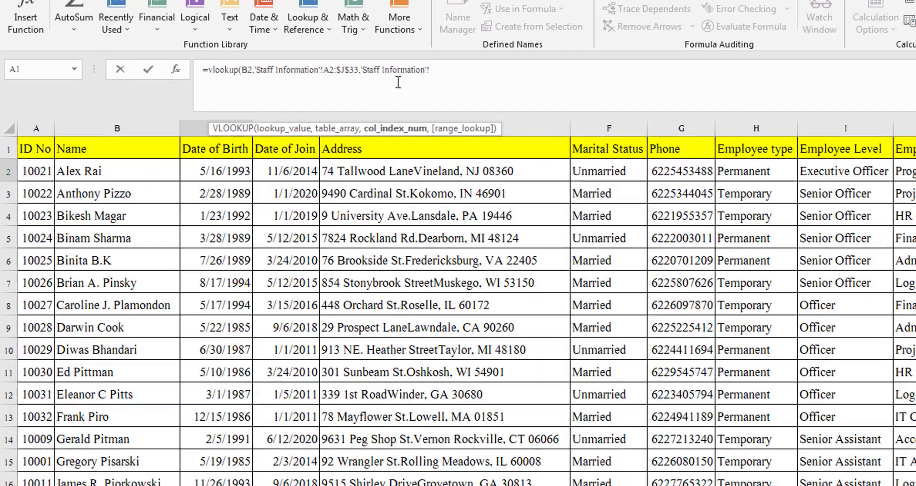
left_click_drag(284, 42, 228, 41)
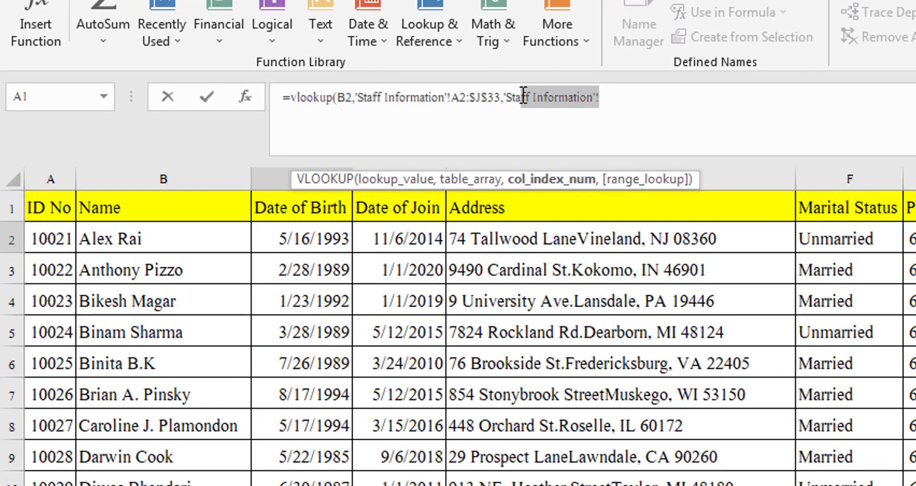
left_click_drag(523, 94, 509, 90)
key("BackSpace")
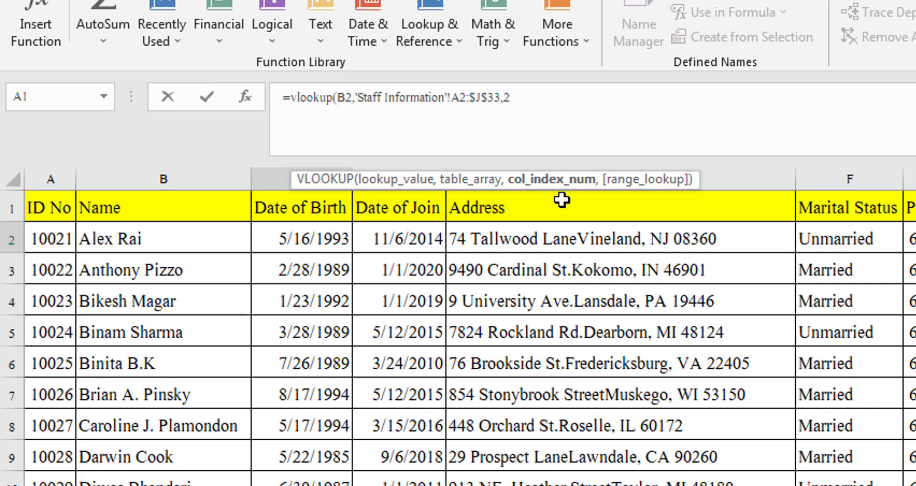
Step: Complete the C2 VLOOKUP with FALSE for an exact match, close the parenthesis and enter the formula
type(",")
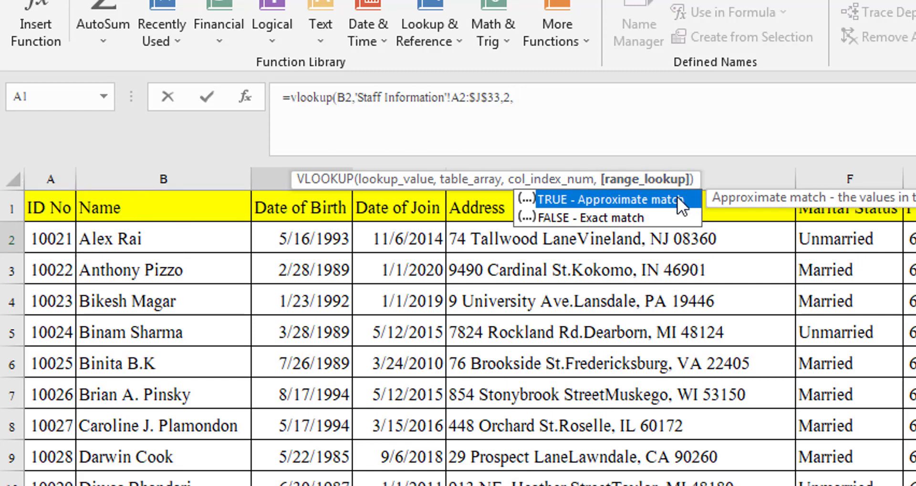
left_click(606, 217)
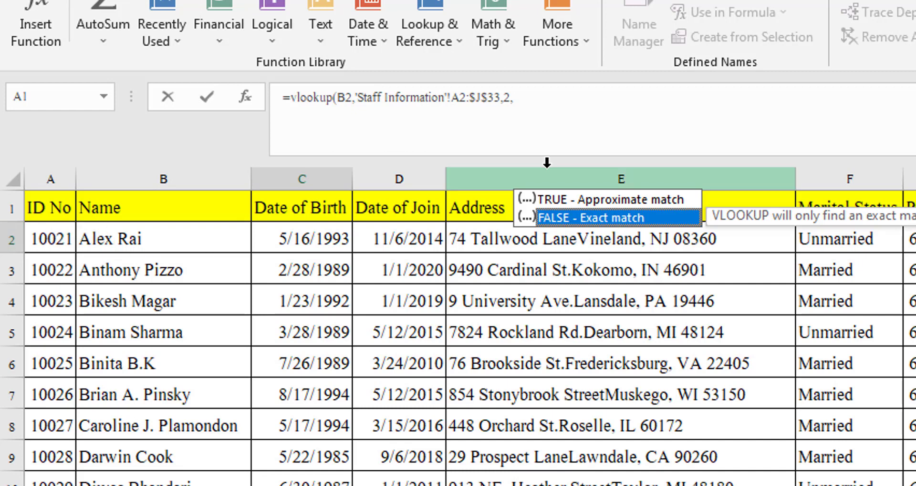
left_click(541, 90)
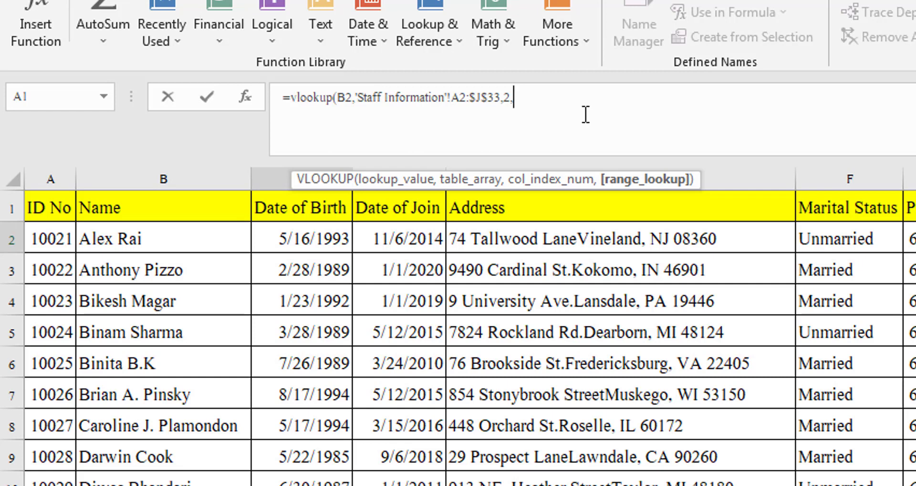
type("Fal")
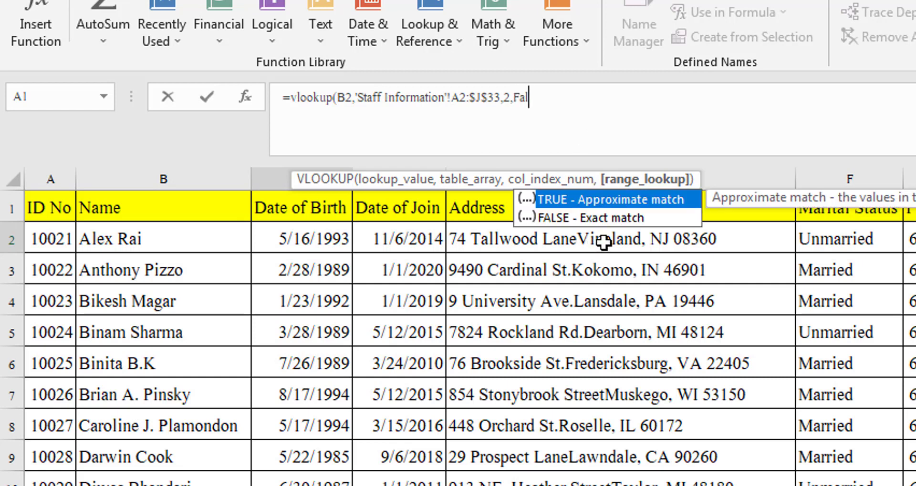
double_click(604, 218)
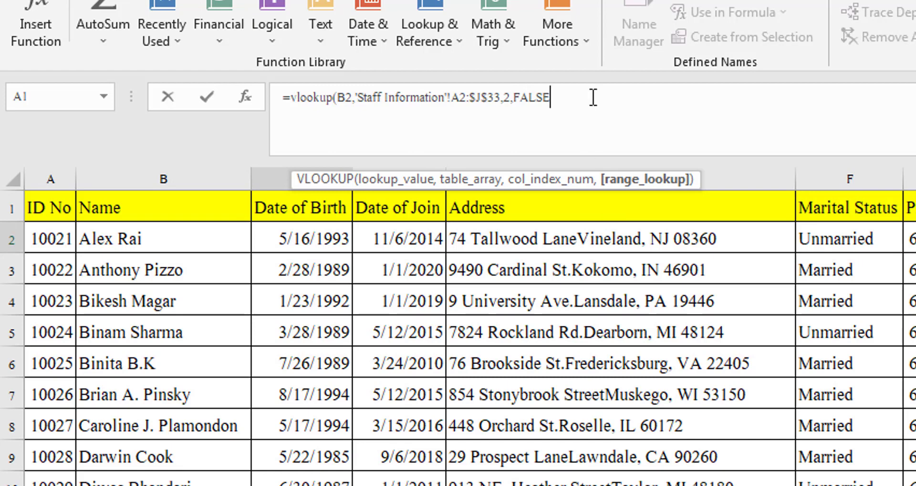
type(")")
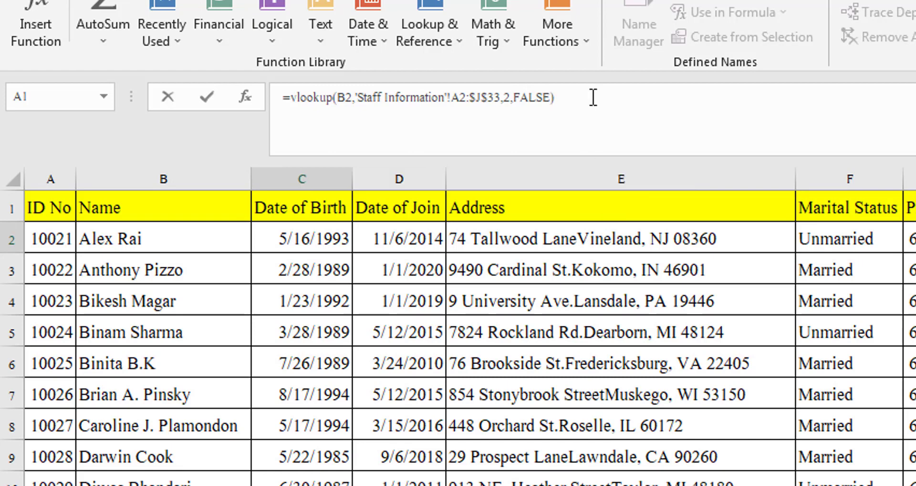
key("Return")
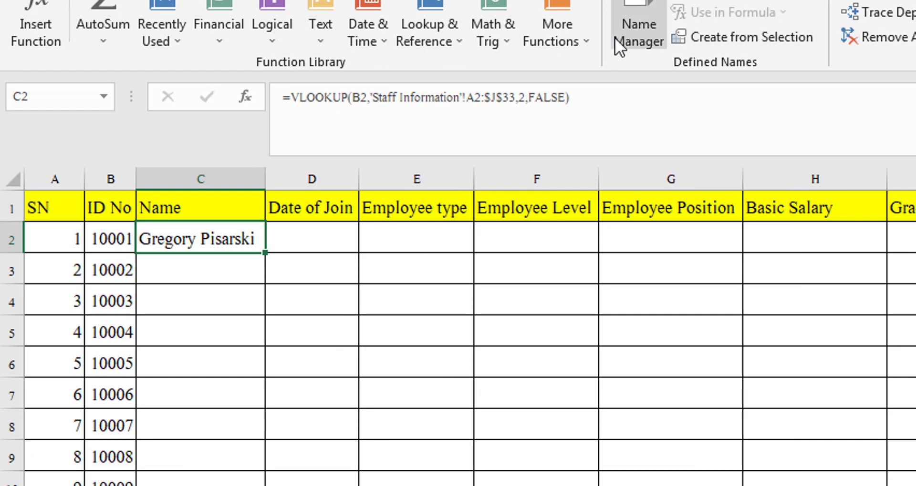
Step: Review the C2 formula against the ID No and Name column order on the Staff Information sheet
left_click(404, 101)
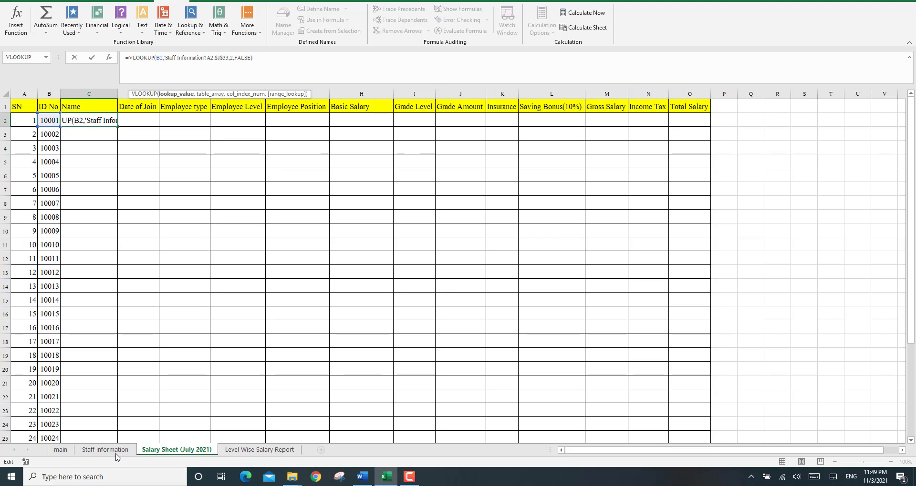
left_click(289, 74)
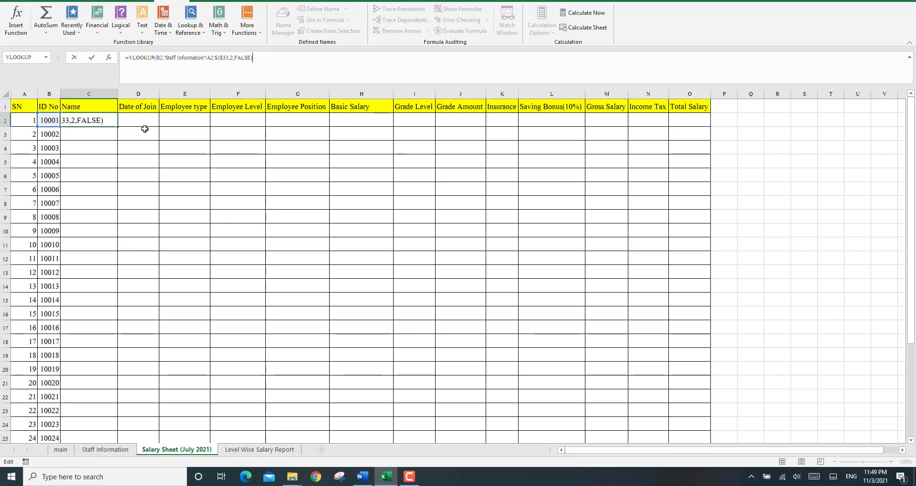
left_click(105, 450)
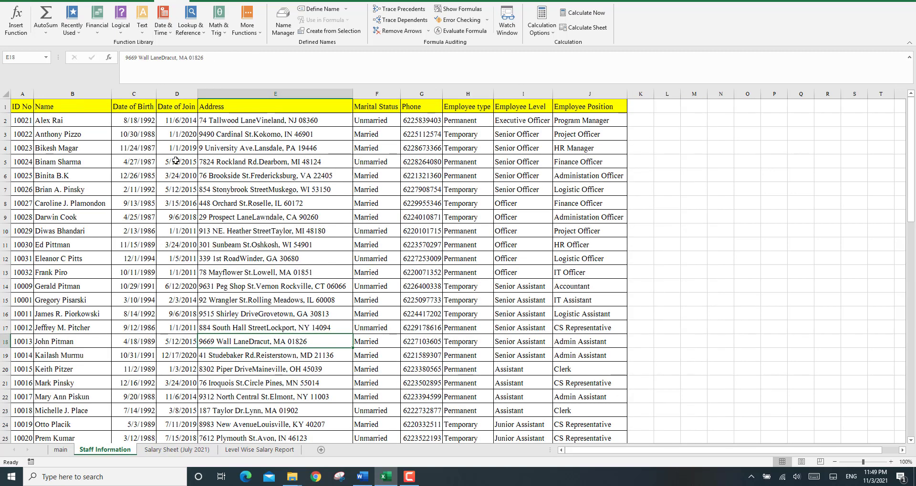
left_click_drag(14, 106, 72, 106)
left_click(177, 450)
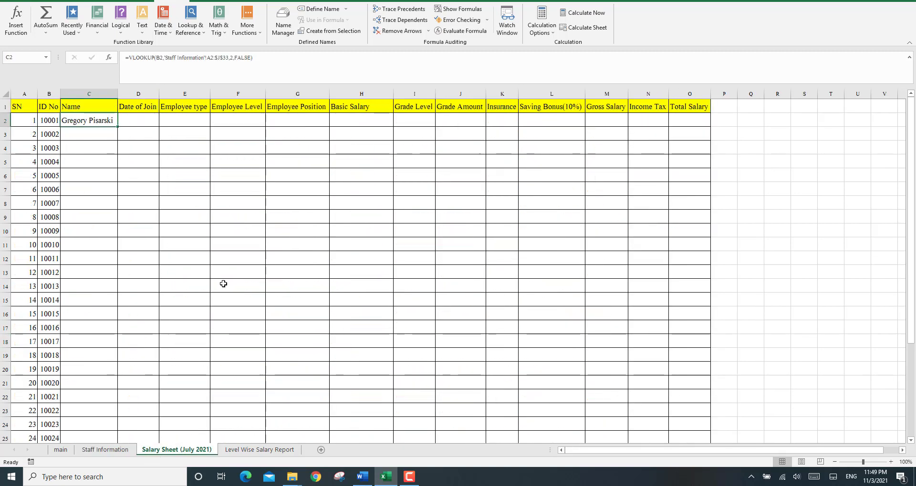
left_click(264, 64)
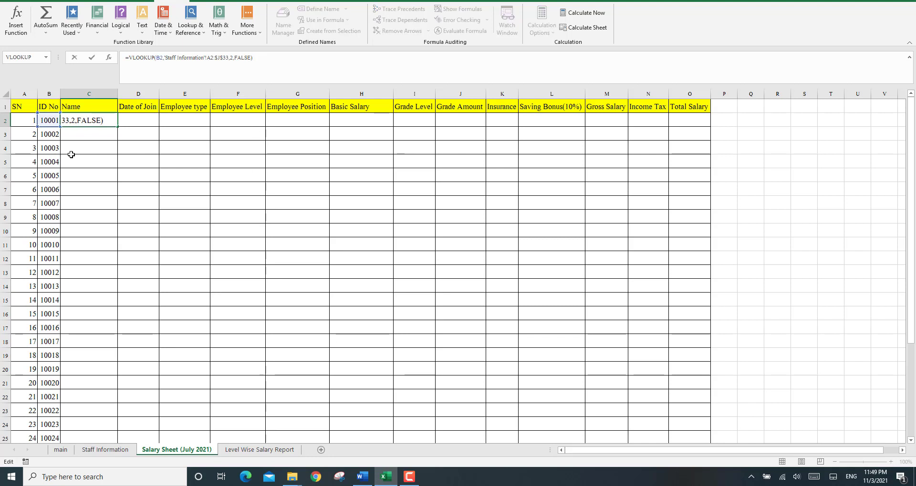
key("Return")
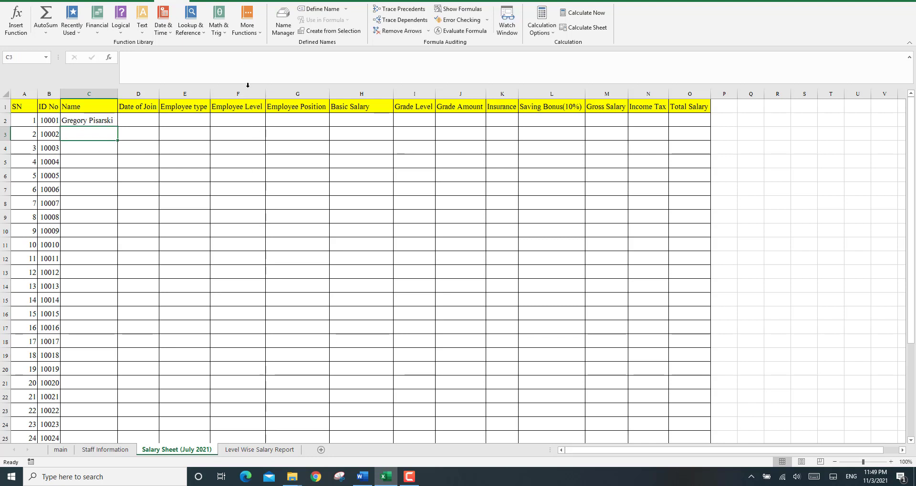
Step: Fill the VLOOKUP formula from C2 down the Name column with its partly locked table array
left_click(94, 123)
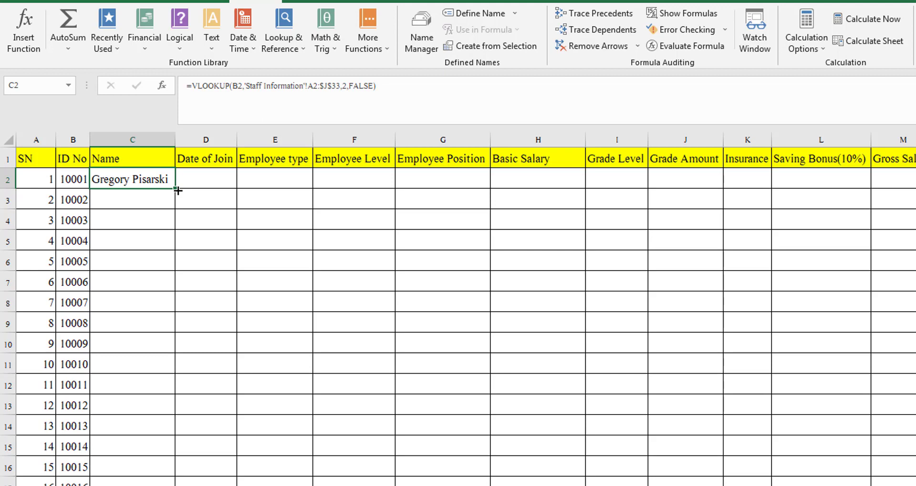
double_click(178, 190)
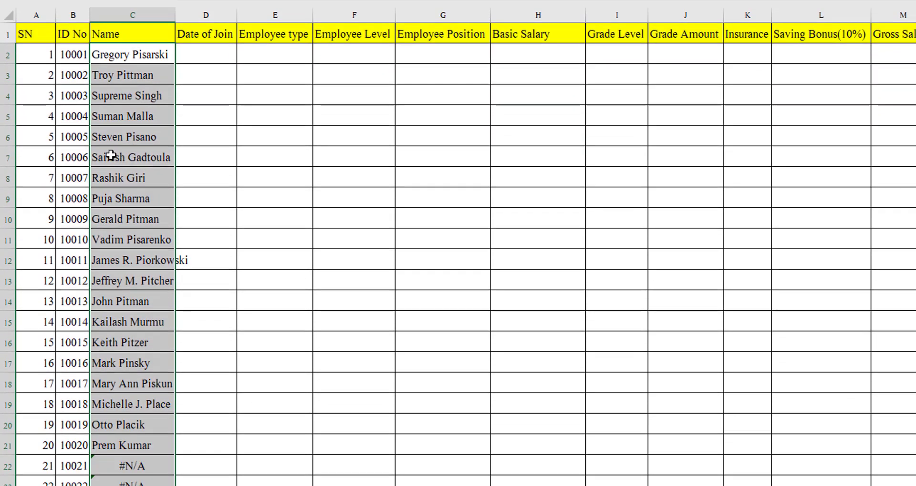
Step: Examine the filled Name column down to the last employee and inspect the table array in C22's formula
left_click(116, 359)
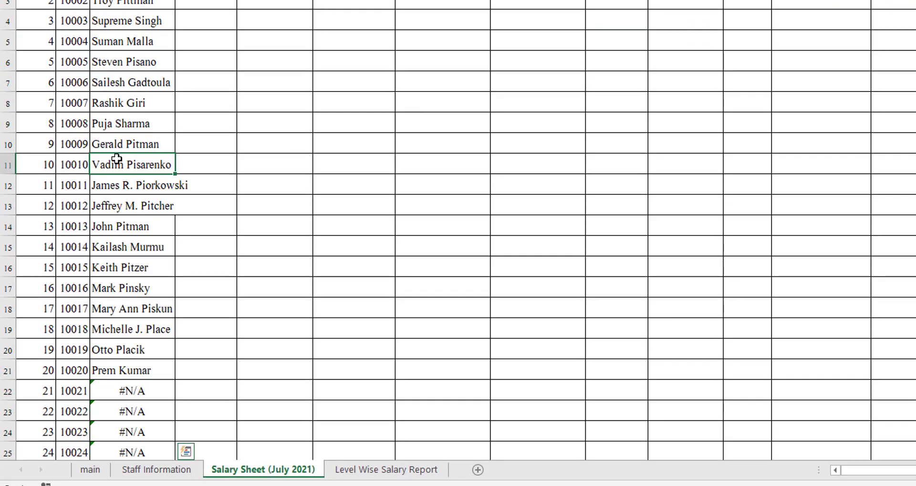
key("Down")
key("Down")
key("Down")
key("Down")
key("Down")
key("Down")
key("Down")
key("Down")
key("Down")
key("Down")
key("Down")
key("Down")
key("Down")
key("Down")
key("Down")
key("Down")
key("Down")
key("Down")
key("Down")
key("Down")
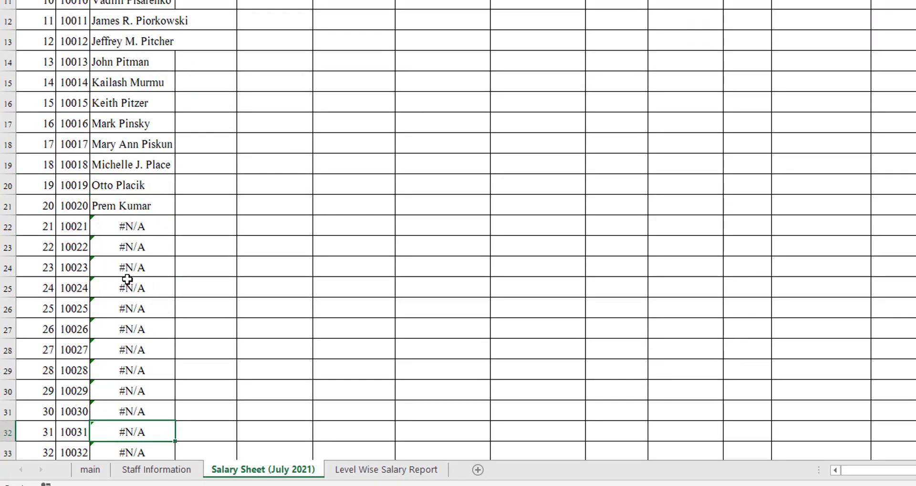
key("Down")
key("Down")
key("Down")
key("Down")
key("Down")
key("Down")
key("Down")
key("Down")
key("Down")
key("Down")
key("Down")
key("Down")
key("Down")
key("Down")
key("Down")
key("Up")
key("Up")
key("Up")
key("Up")
key("Up")
key("Up")
key("Up")
key("Up")
key("Up")
key("Up")
key("Up")
key("Up")
key("Up")
key("Up")
key("Up")
key("Up")
key("Up")
key("Up")
key("Up")
key("Up")
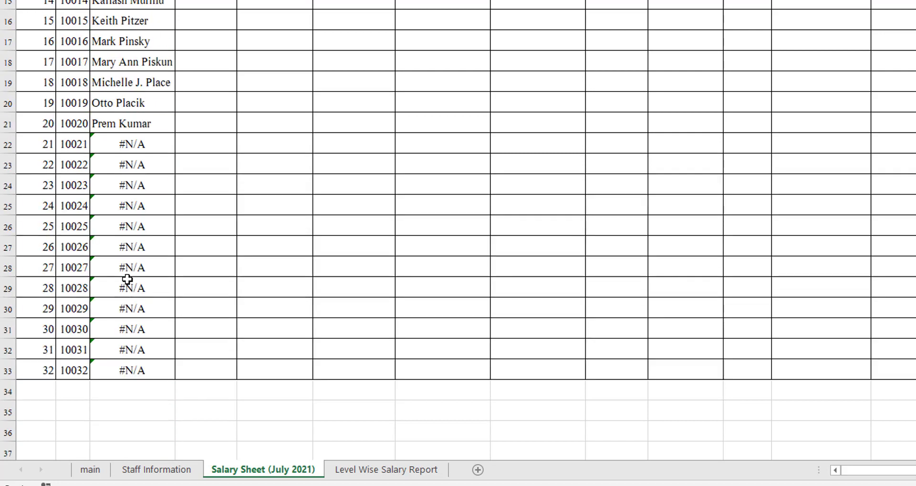
key("Up")
left_click(130, 181)
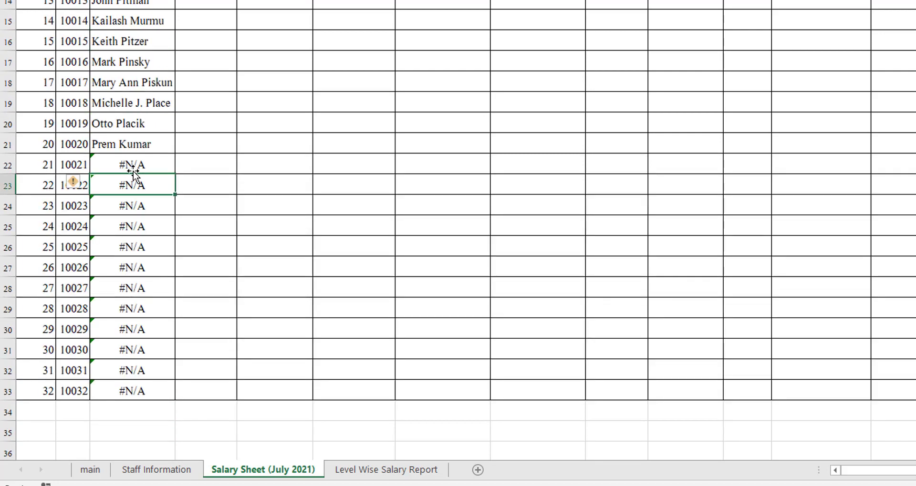
left_click(134, 165)
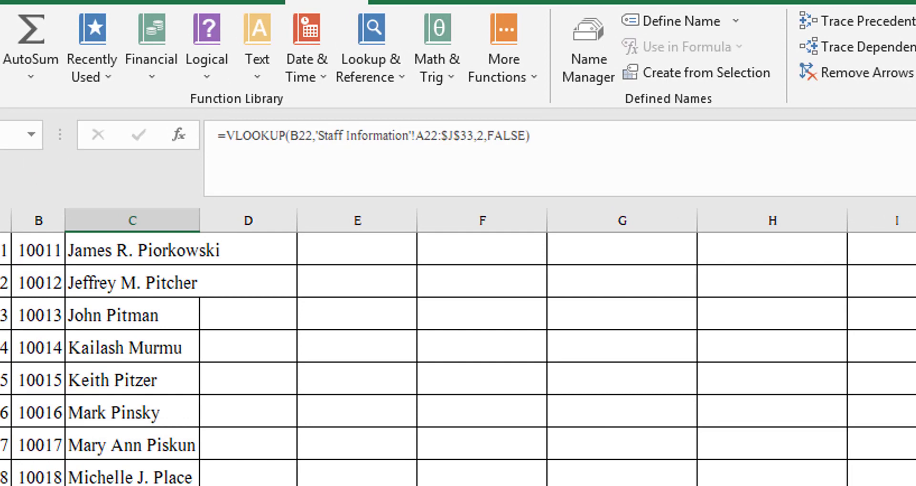
scroll(458, 357, "up", 4)
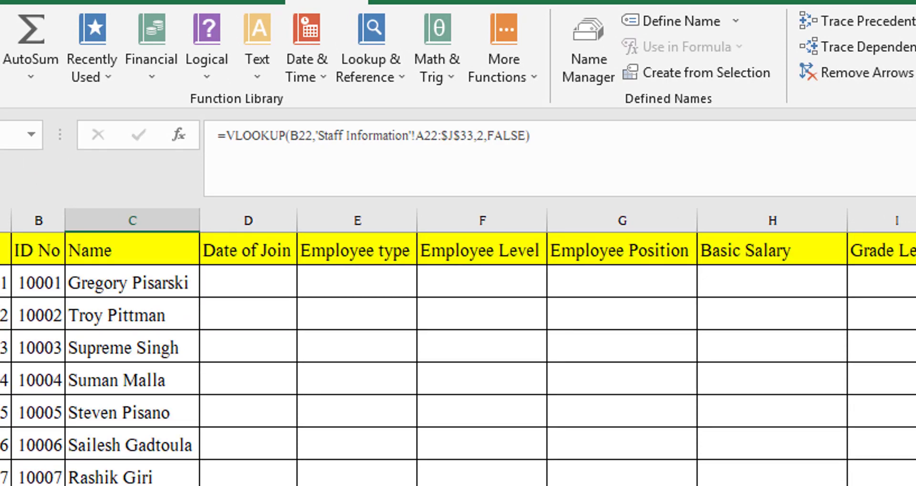
left_click(88, 279)
left_click(458, 137)
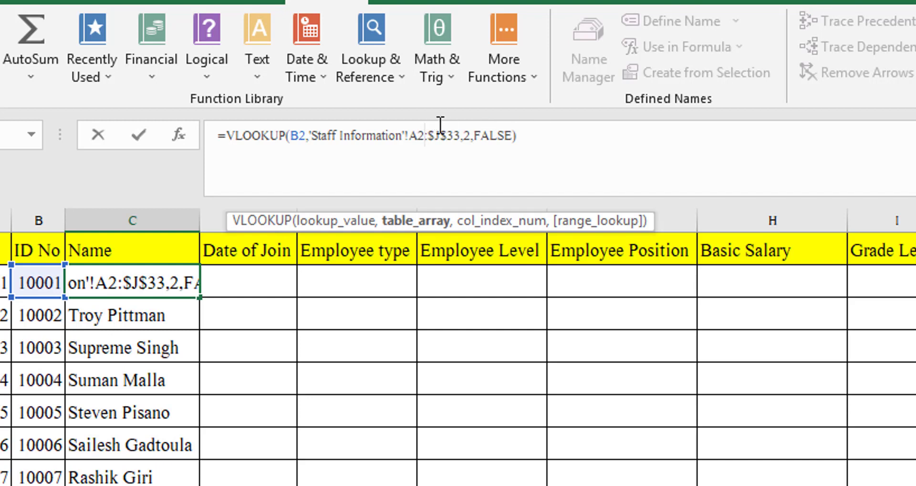
left_click(441, 136)
type("$")
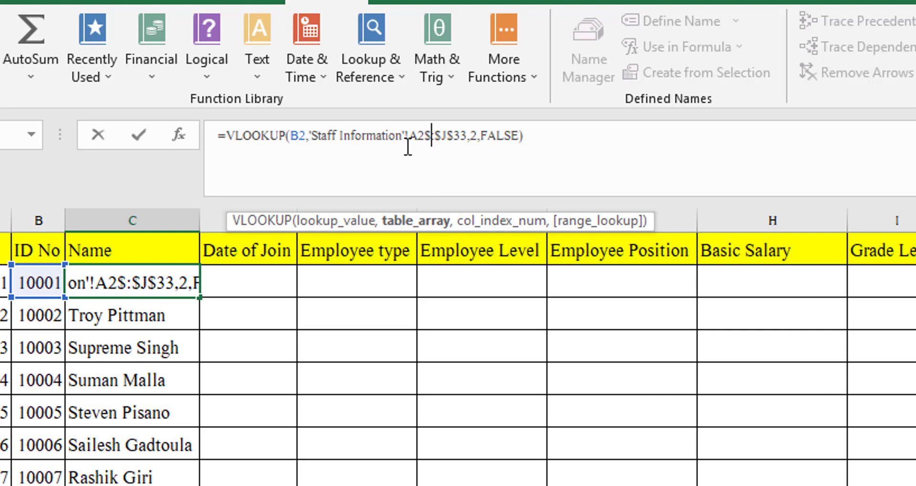
key("BackSpace")
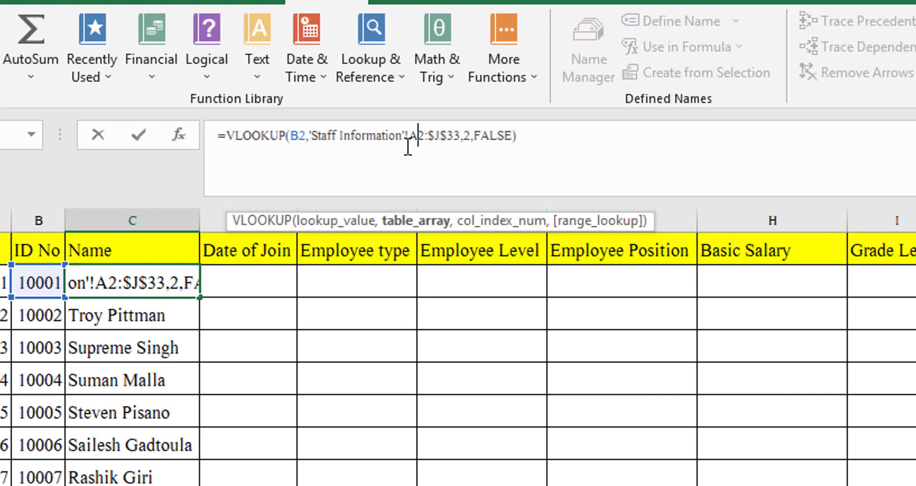
key("Tab")
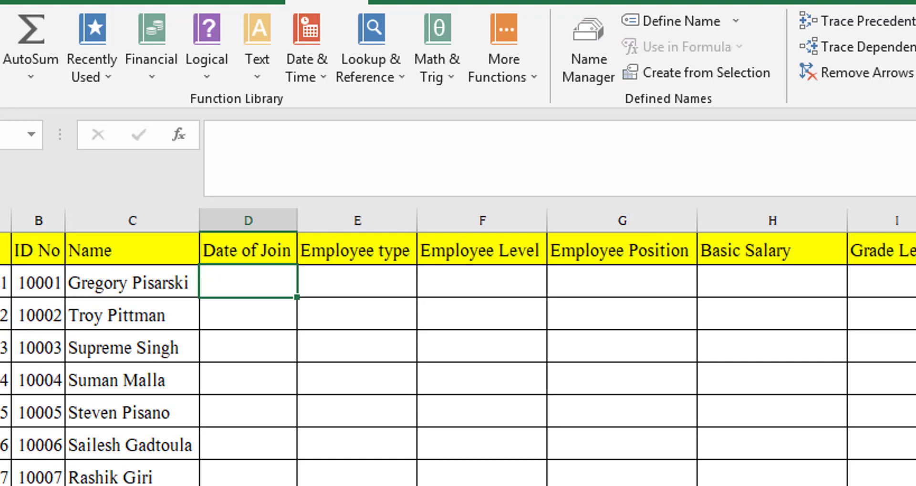
Step: Lock the start of the VLOOKUP table array in C2 as $A$2 and enter the formula
left_click(132, 290)
left_click(422, 133)
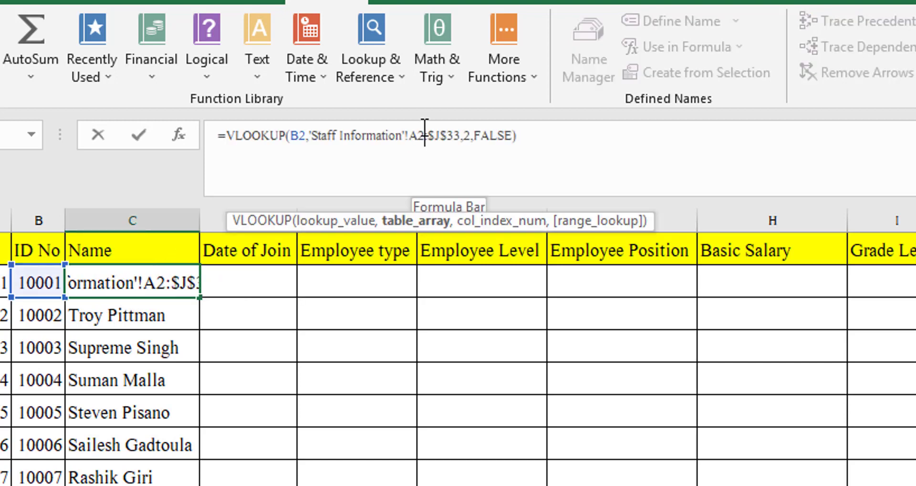
key("F4")
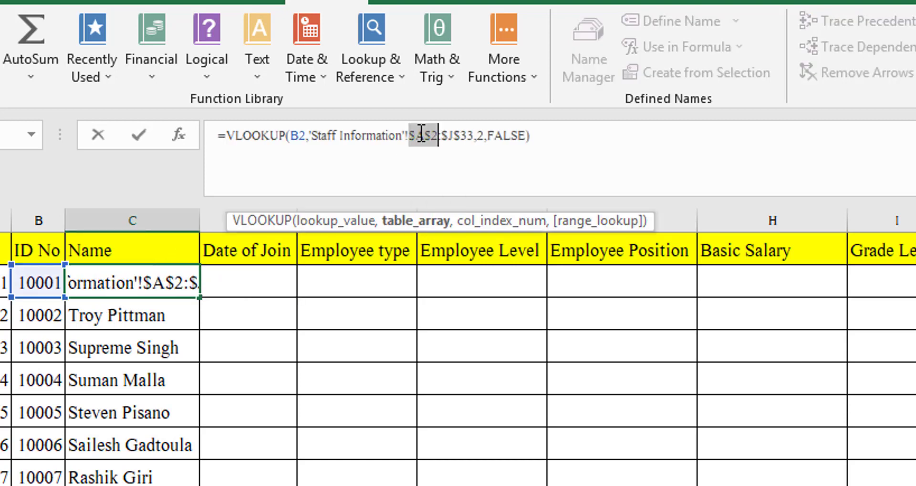
left_click(594, 134)
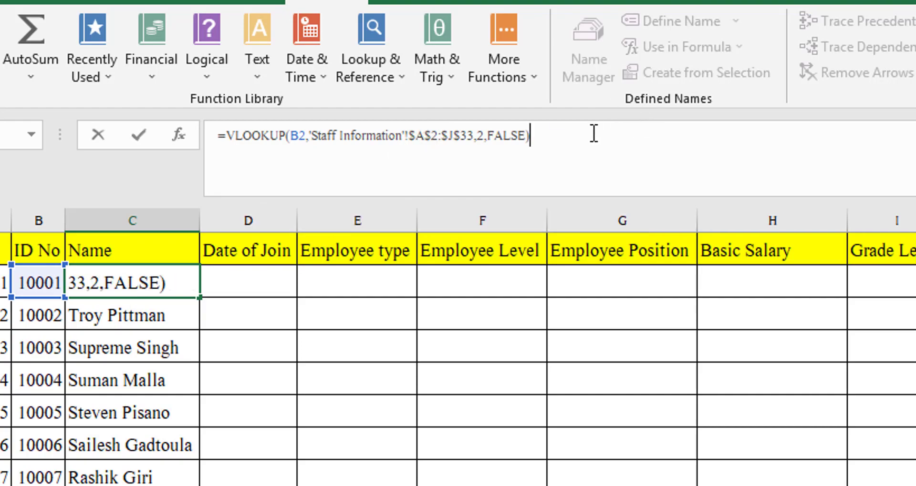
key("Return")
Step: Fill the corrected C2 formula down the Name column and widen the column to fit the longest name
left_click(139, 266)
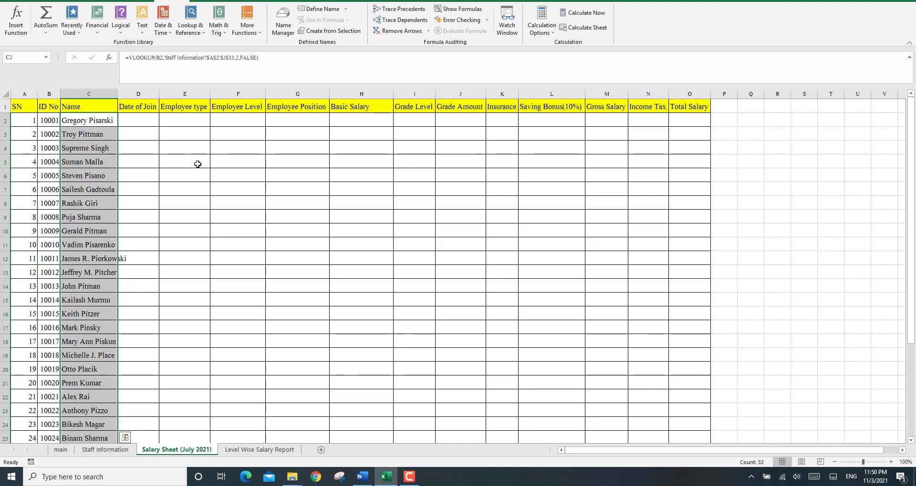
left_click(152, 134)
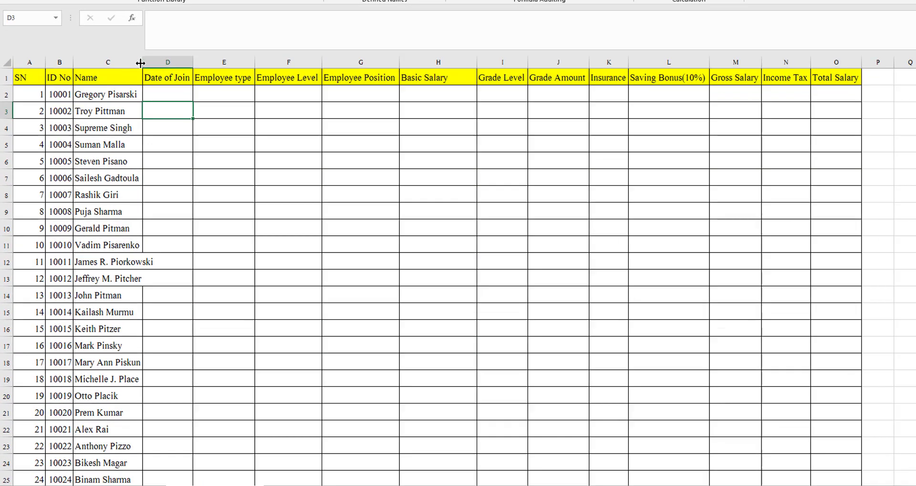
double_click(118, 94)
Step: Review the complete VLOOKUP formula in C2 without changing it
left_click(158, 77)
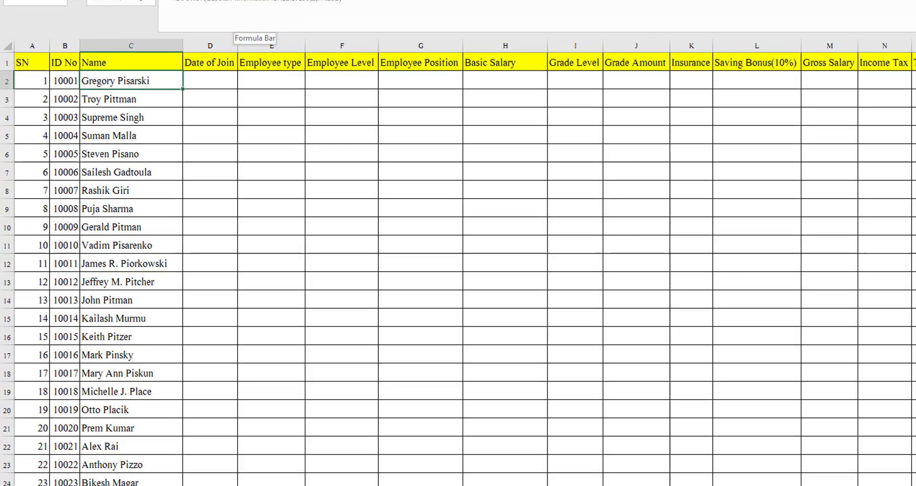
left_click_drag(342, 1, 159, 2)
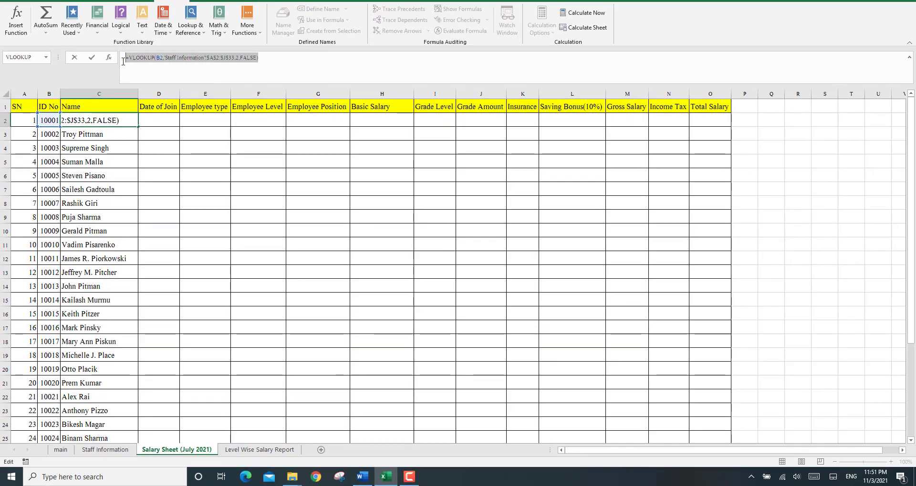
left_click(173, 59)
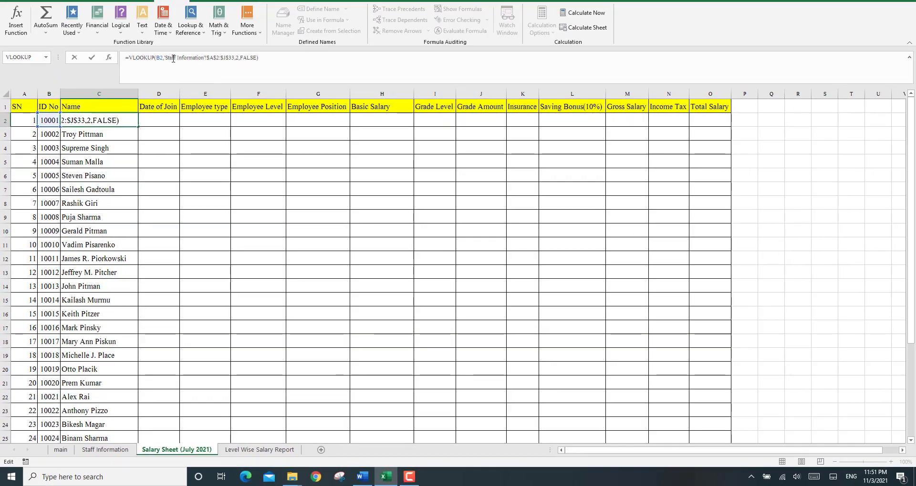
key("Escape")
left_click(156, 124)
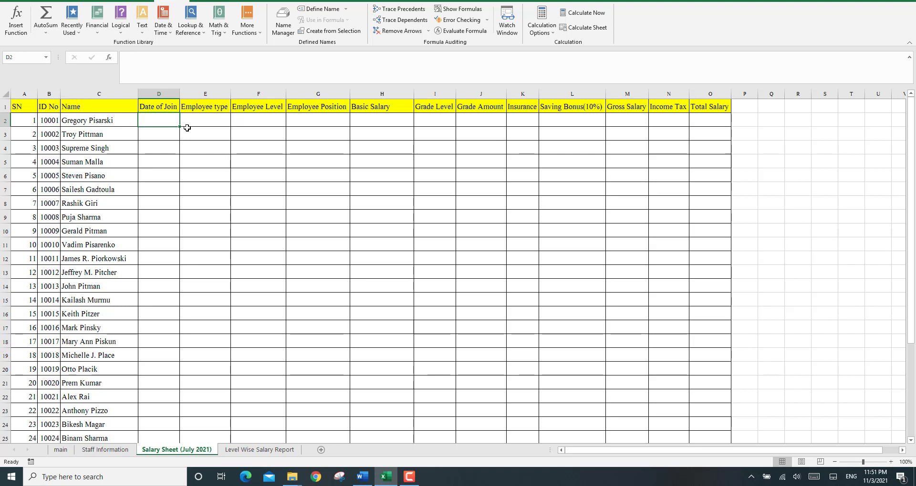
type("=")
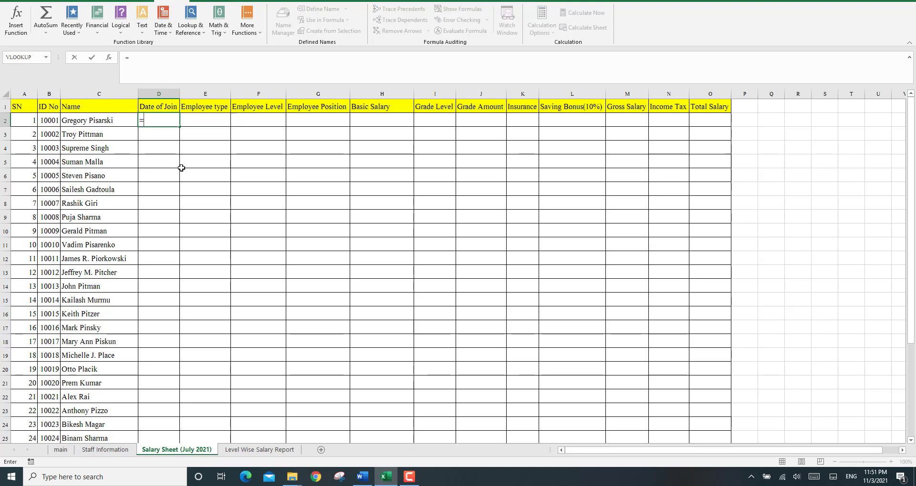
type("v")
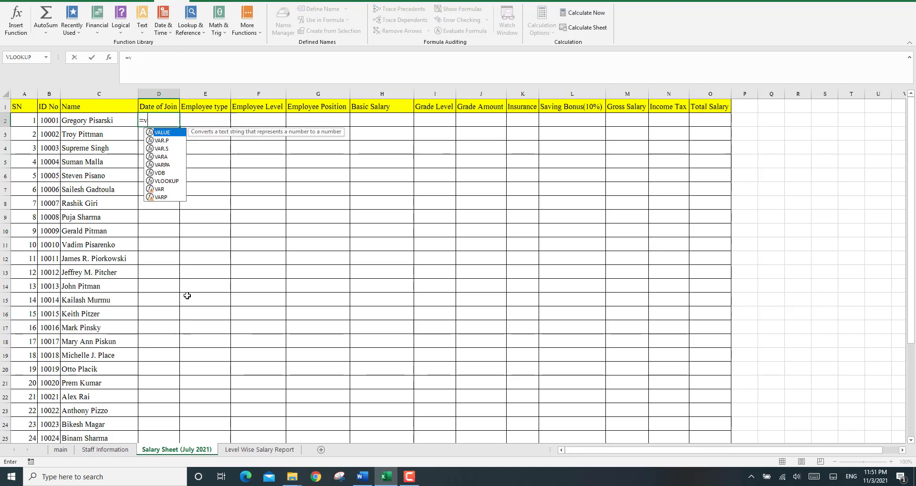
type("loo")
key("Return")
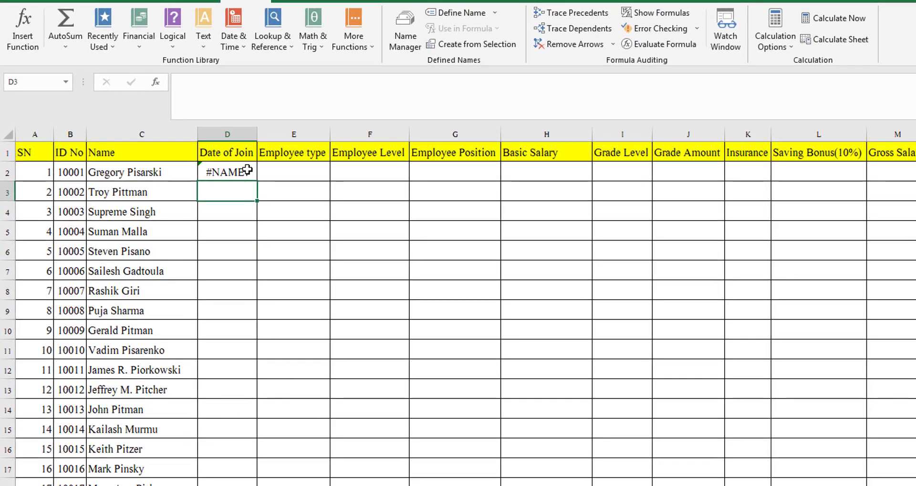
Step: Begin a VLOOKUP formula in D2 under Date of Join, using $B2 with the column locked as the lookup value
left_click(247, 170)
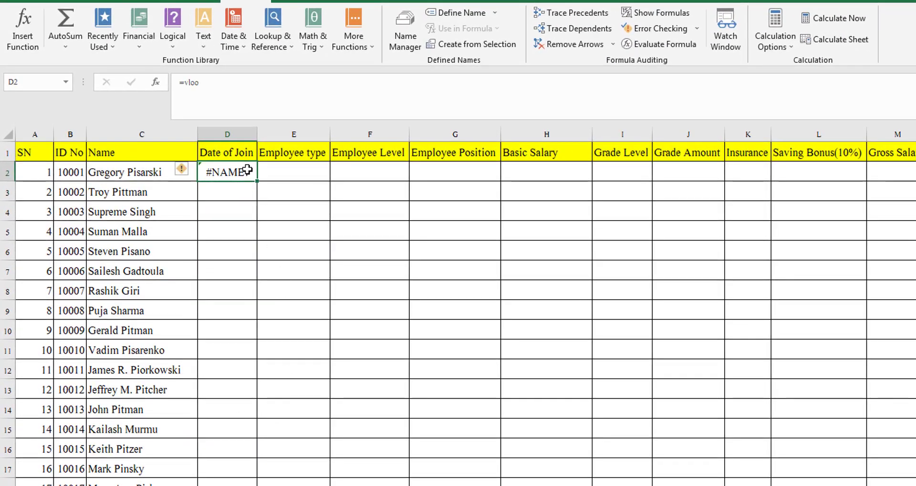
type("=")
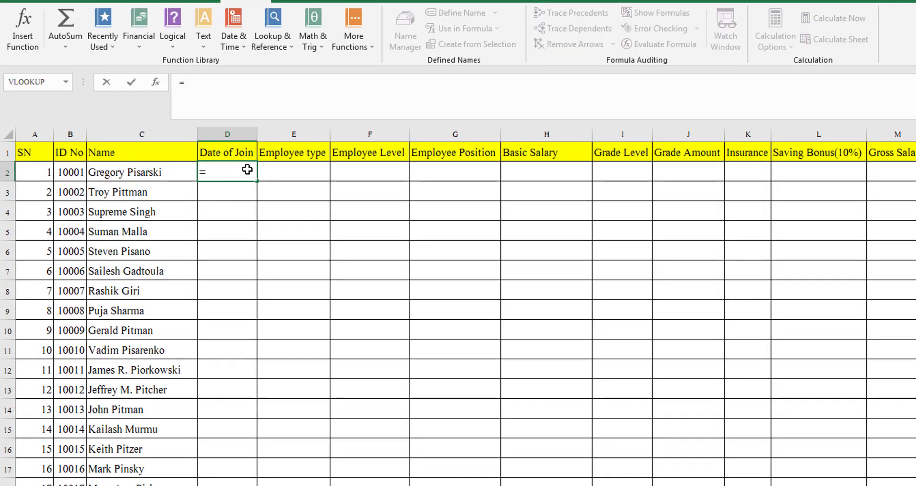
type("v")
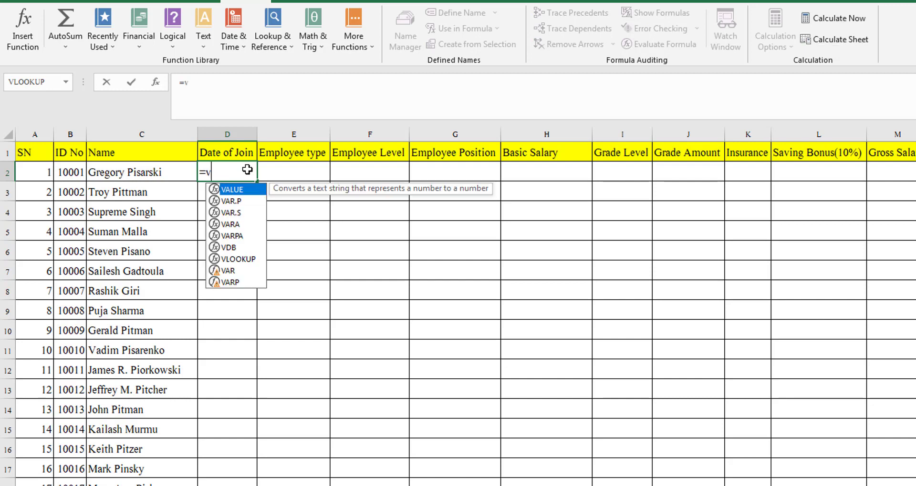
type("lookup")
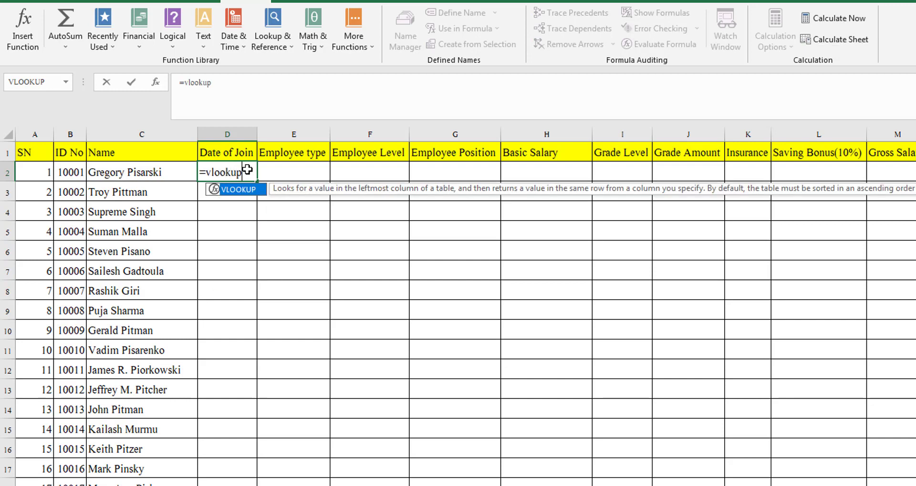
type("(")
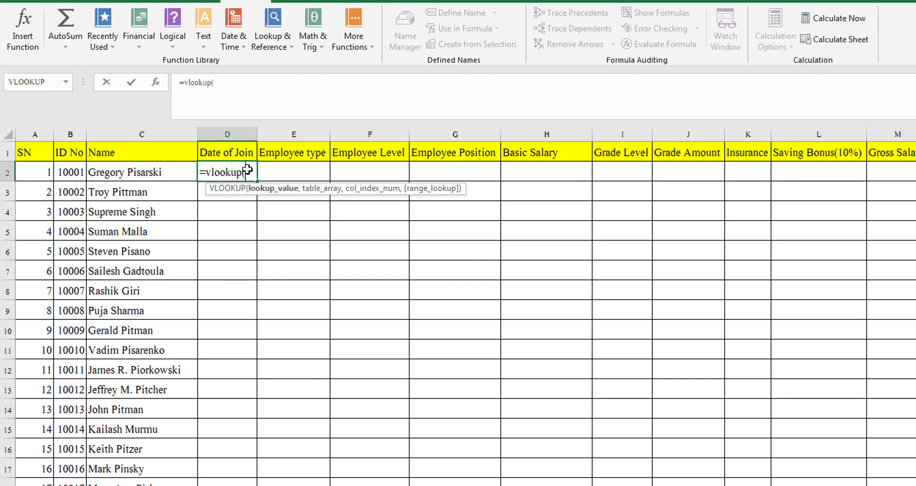
left_click(67, 175)
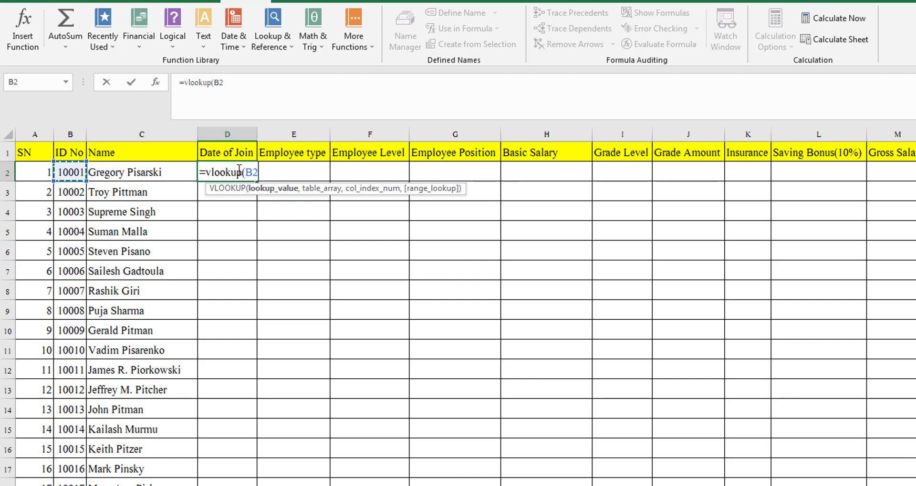
left_click(246, 172)
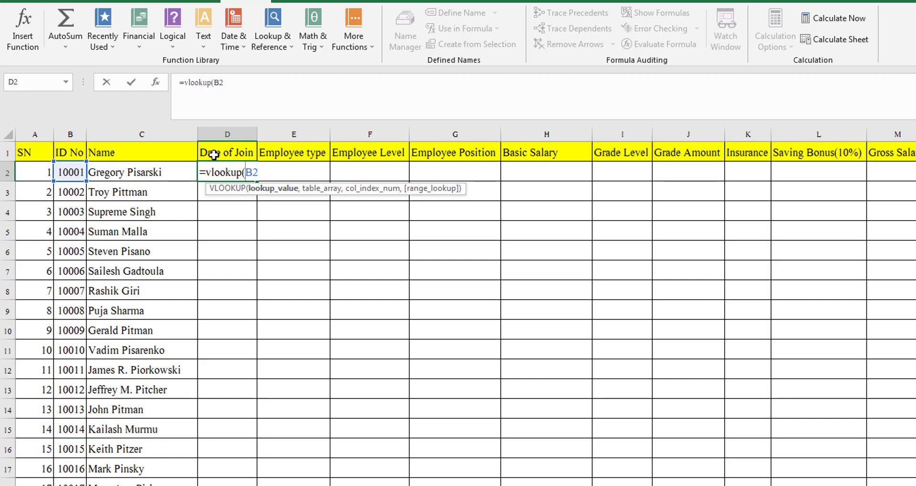
type("$")
left_click(239, 87)
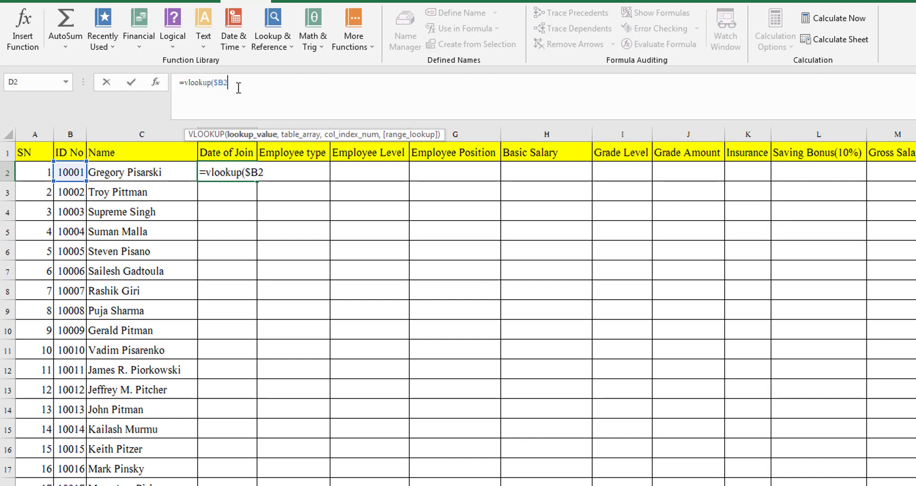
type(",")
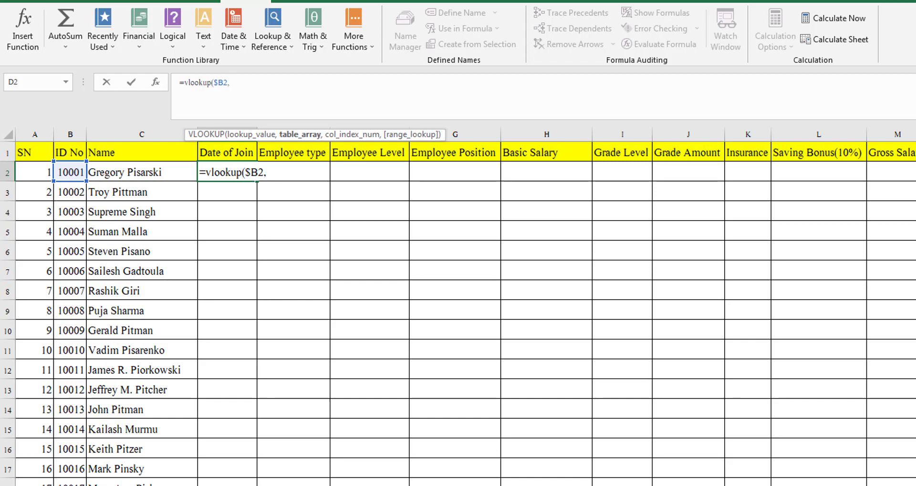
Step: Set the VLOOKUP table array to the Staff Information data, locked as $A$2:$J$33
left_click(79, 485)
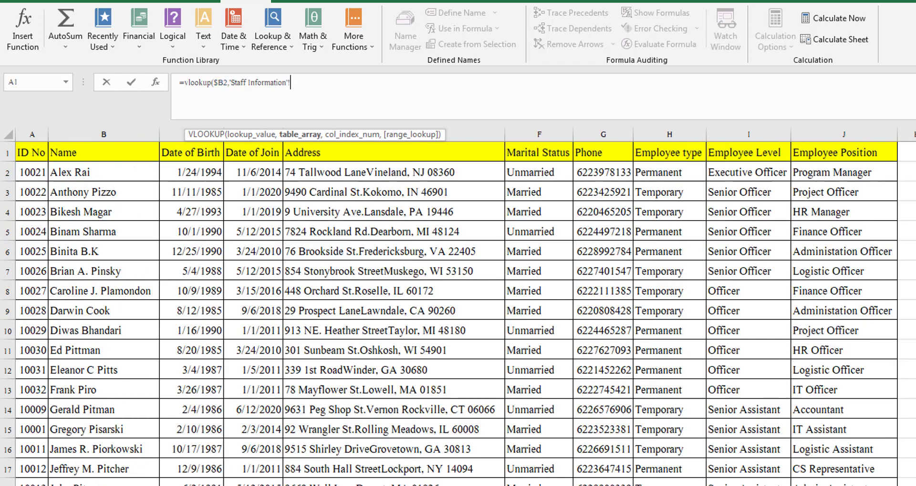
left_click(23, 166)
key("ctrl+shift+Right")
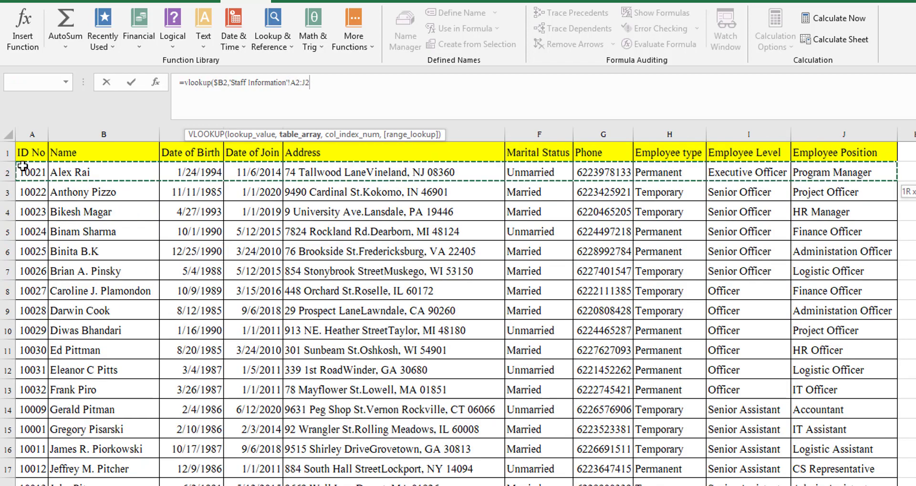
key("ctrl+shift+Down")
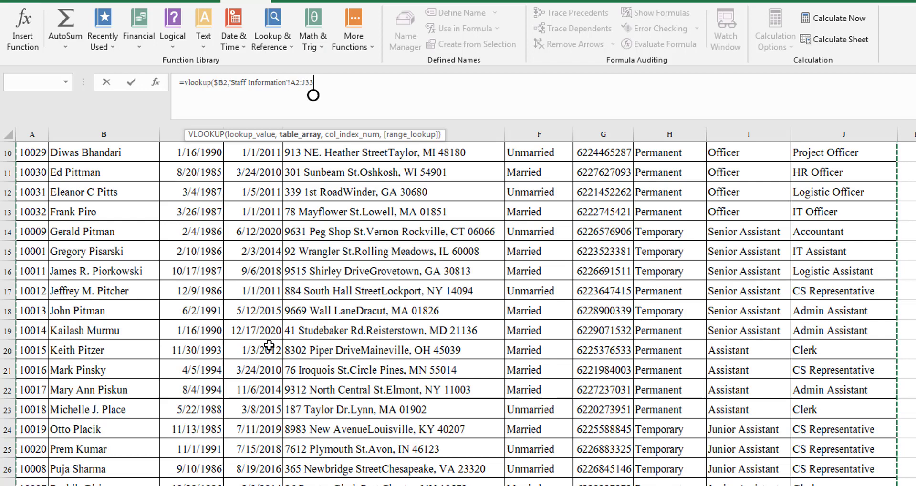
key("F4")
left_click(301, 85)
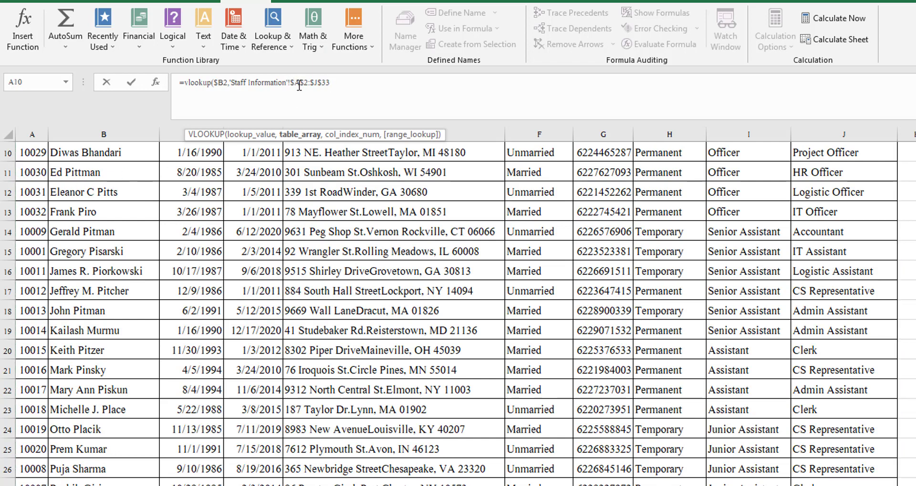
key("shift+End")
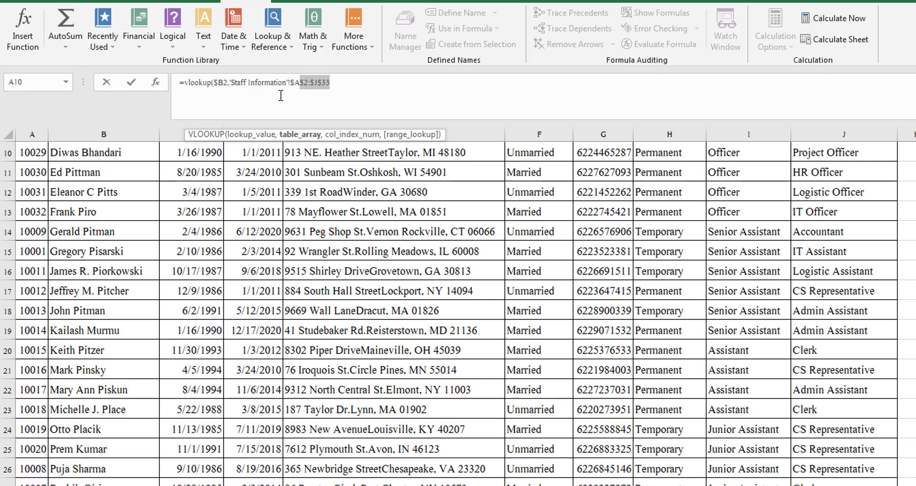
left_click(314, 75, "shift")
left_click(315, 83)
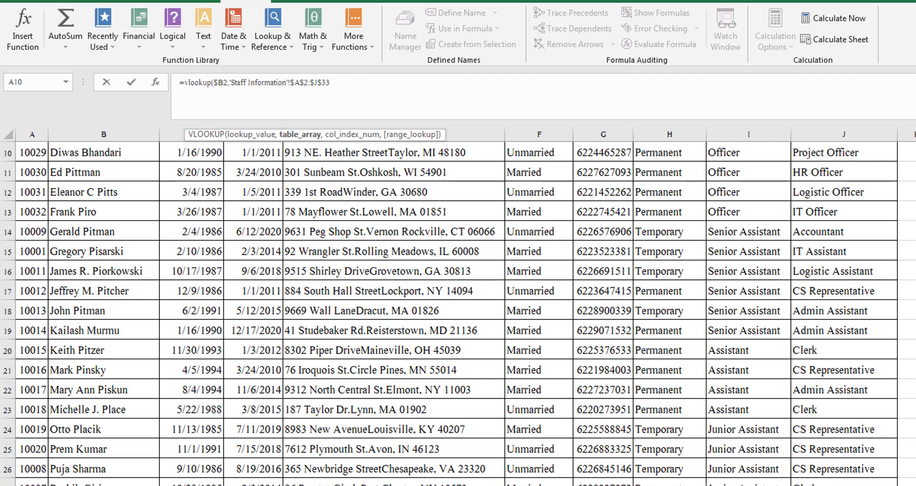
scroll(458, 310, "up", 3)
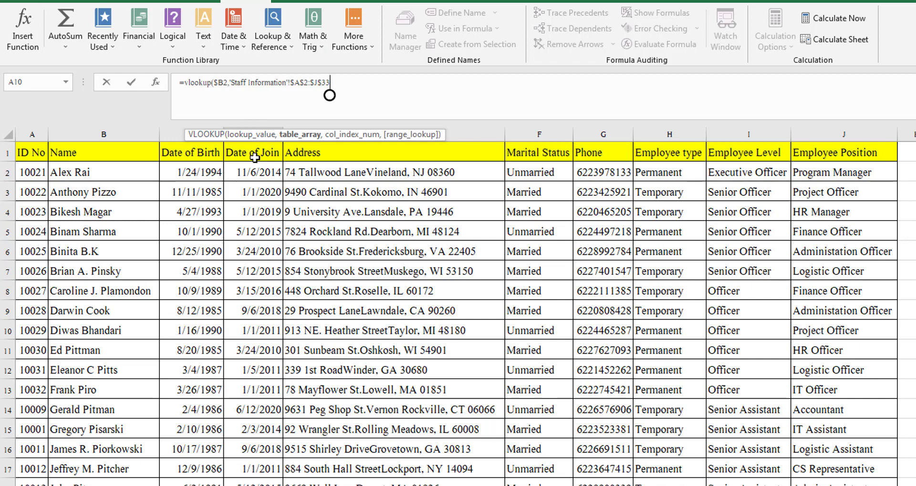
Step: Complete D2's VLOOKUP with column index 4 and FALSE for an exact match, and enter the formula
type(",")
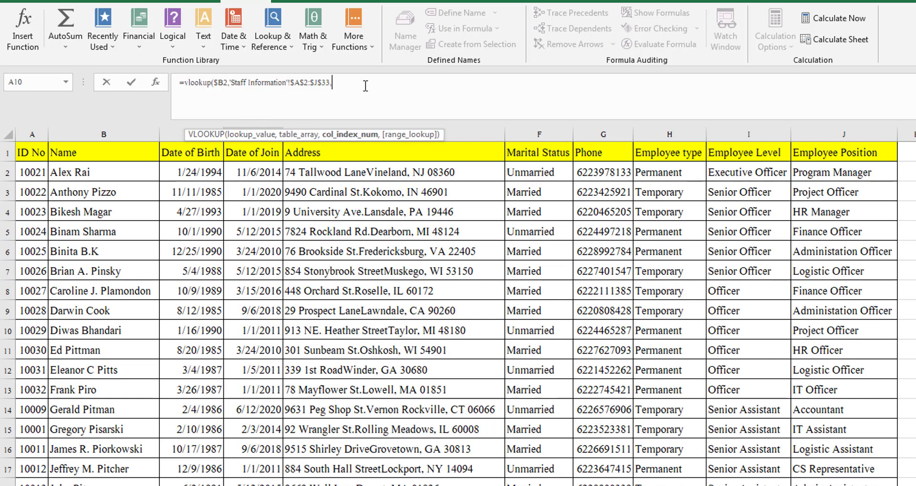
type("4,")
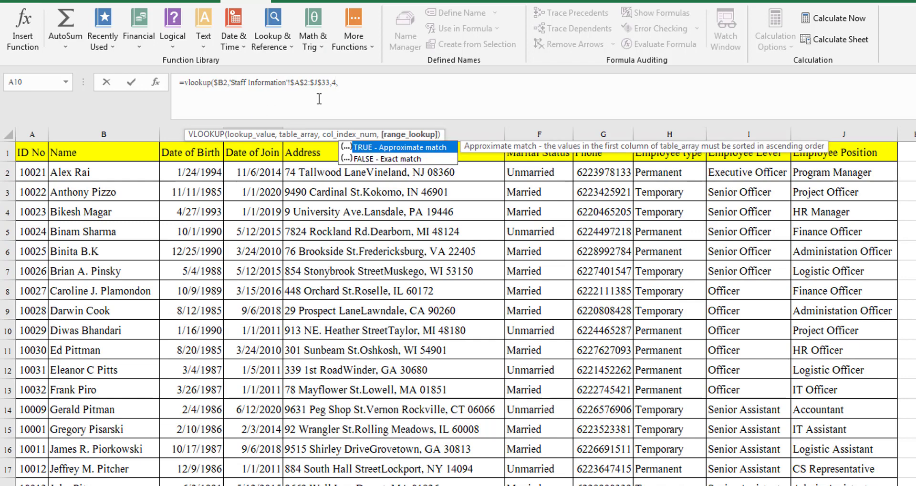
left_click(409, 163)
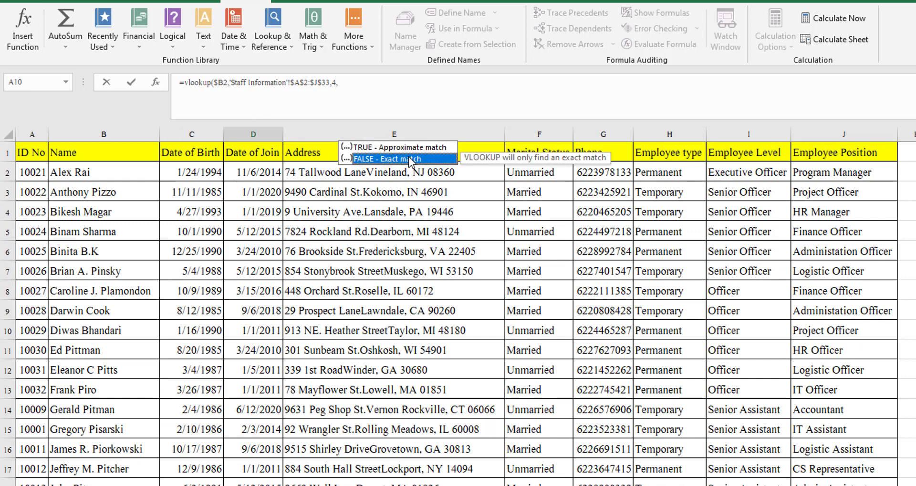
double_click(408, 160)
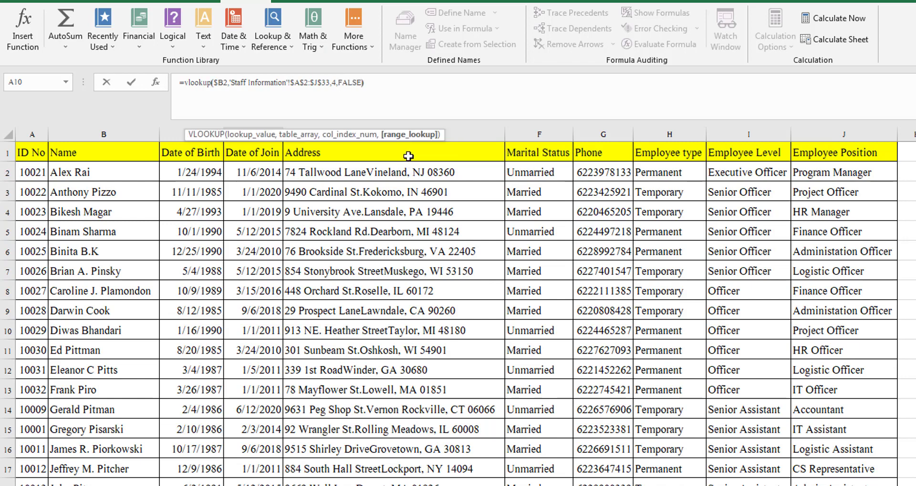
type(")")
key("Return")
left_click(242, 174)
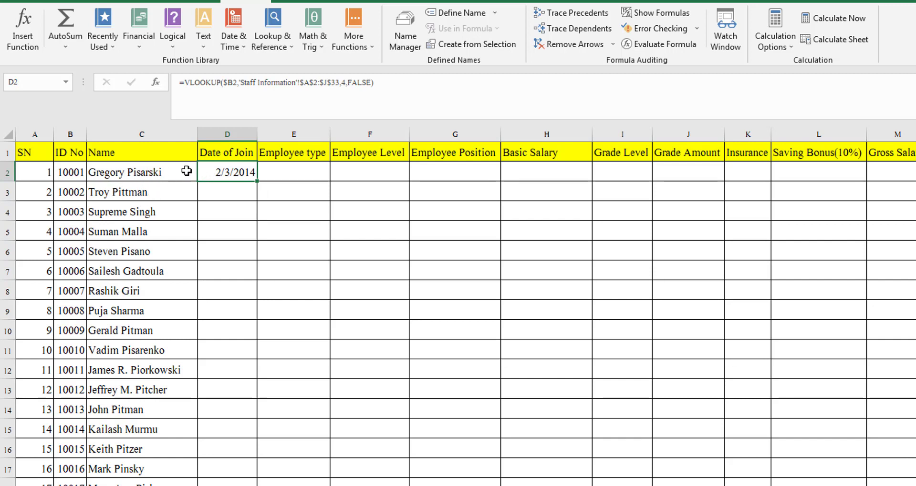
Step: Check the date returned in D2 against the first employee's Date of Join entry on the Staff Information sheet
left_click(258, 485)
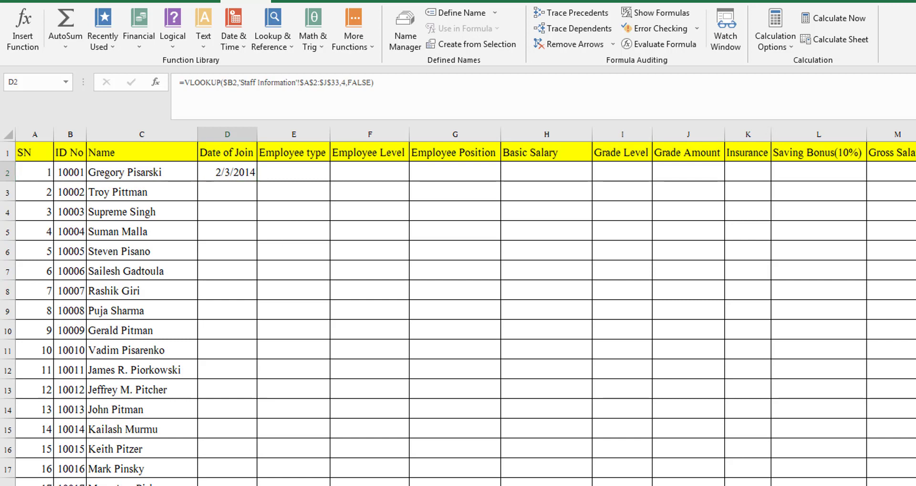
left_click(270, 219)
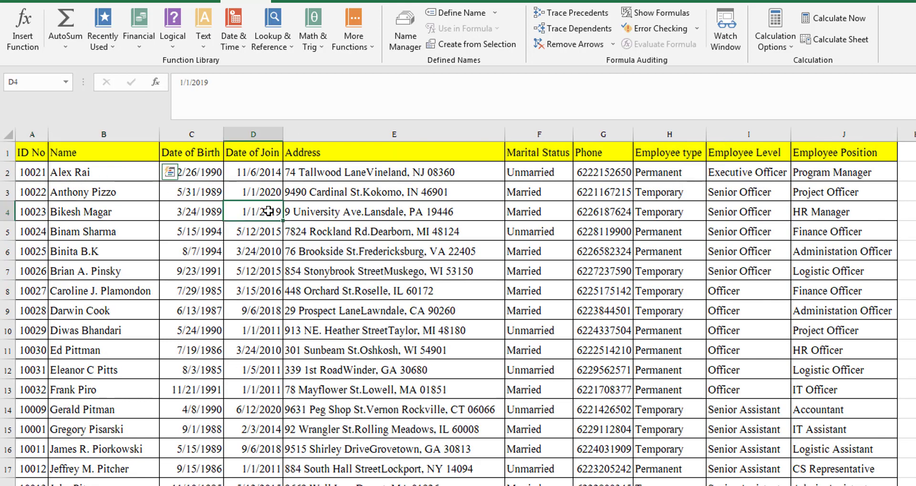
key("Down")
key("Down")
key("Down")
key("Down")
key("Down")
key("Down")
key("Down")
key("Down")
key("Down")
key("Down")
key("Down")
key("Down")
key("Down")
key("Down")
key("Down")
key("Down")
key("Down")
key("Down")
key("Down")
key("Down")
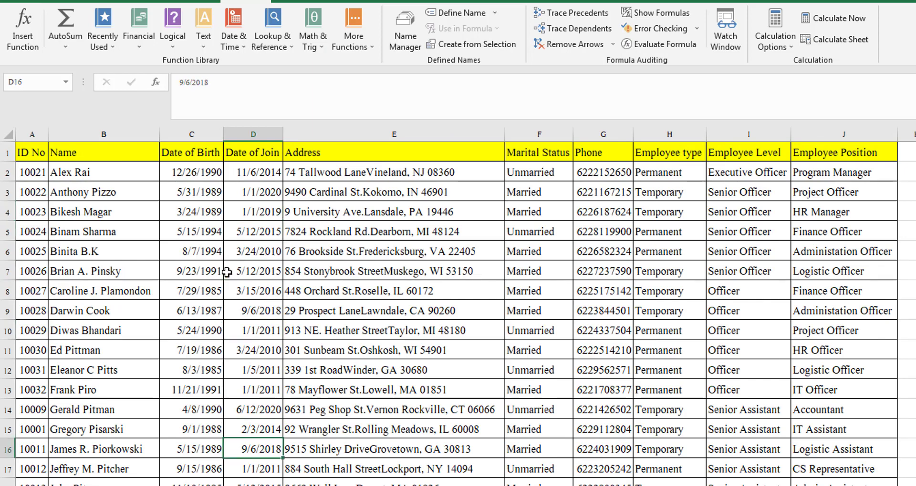
key("Down")
key("Down")
key("Down")
key("Down")
key("Down")
key("Down")
key("Down")
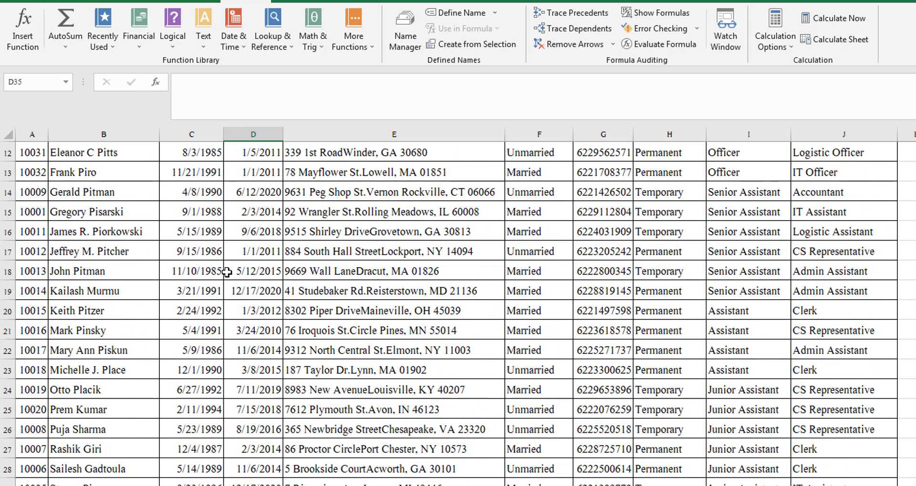
key("Up")
key("Up")
key("Up")
key("Up")
key("Up")
key("Up")
key("Up")
key("Up")
key("Up")
key("Up")
key("Up")
key("Up")
key("Up")
key("Up")
key("Up")
key("Up")
key("Up")
key("Up")
key("Up")
key("Up")
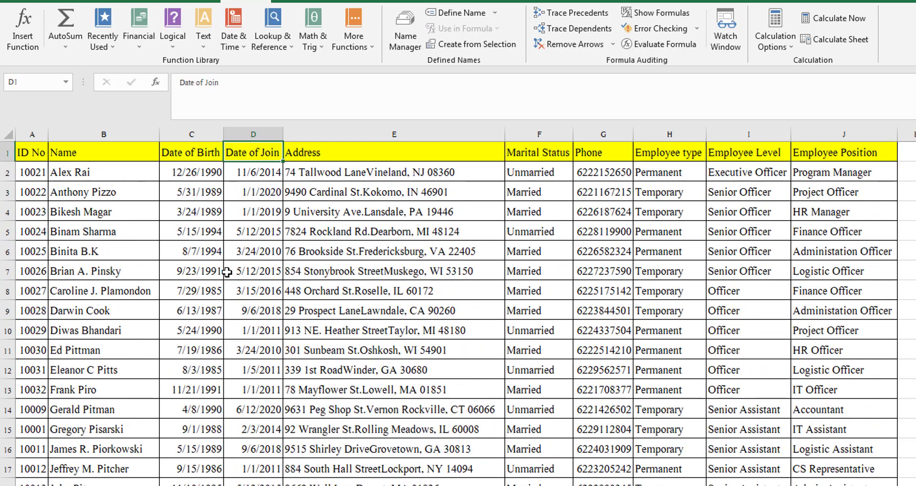
key("Down")
key("Down")
key("Down")
key("Down")
key("Down")
key("Down")
key("Down")
key("Down")
key("Down")
key("Down")
key("Down")
key("Down")
key("Down")
key("Down")
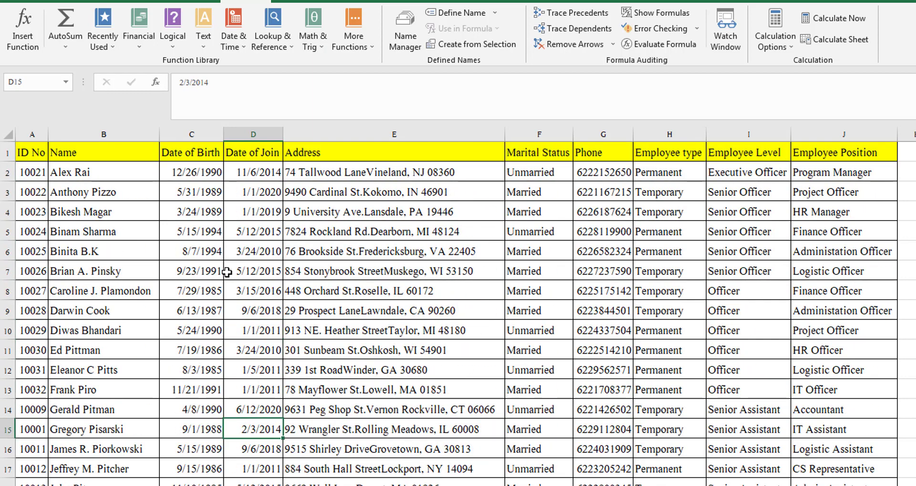
key("Left")
key("Left")
key("Left")
key("Right")
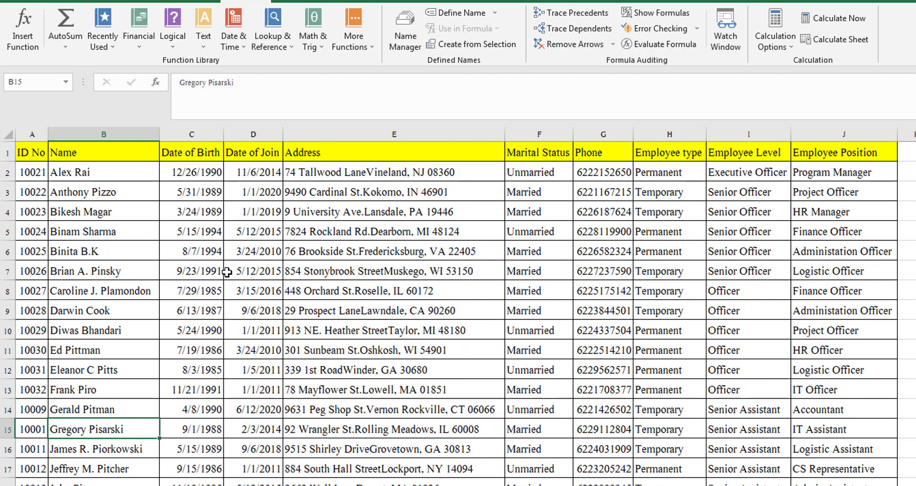
key("Right")
key("Right")
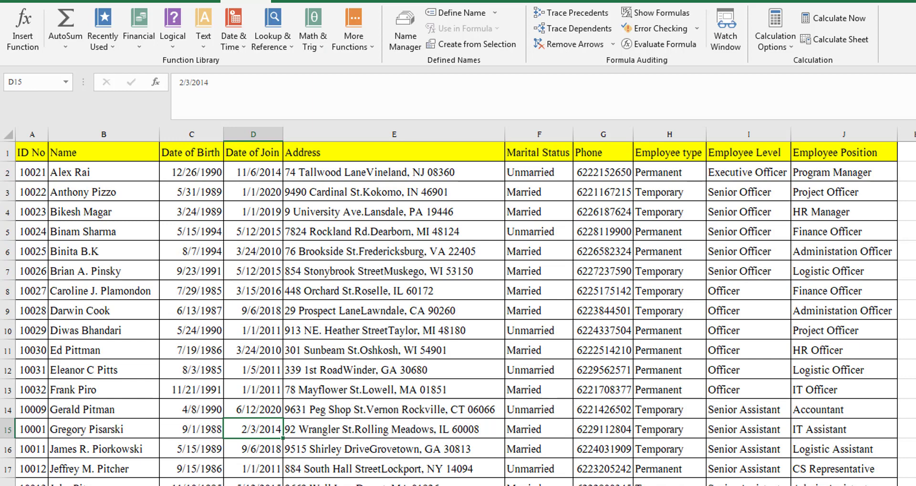
Step: Back on the July 2021 salary sheet, fill D2's VLOOKUP formula down the Date of Join column
left_click(252, 485)
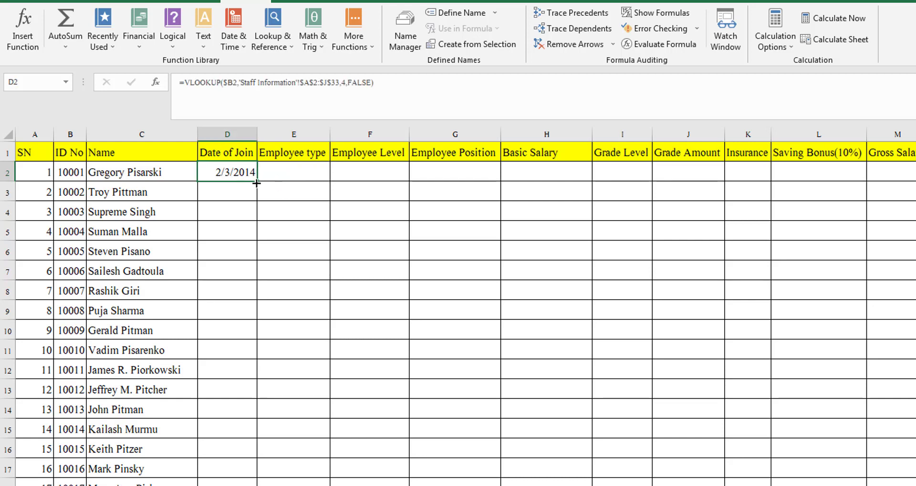
double_click(254, 185)
left_click(241, 347)
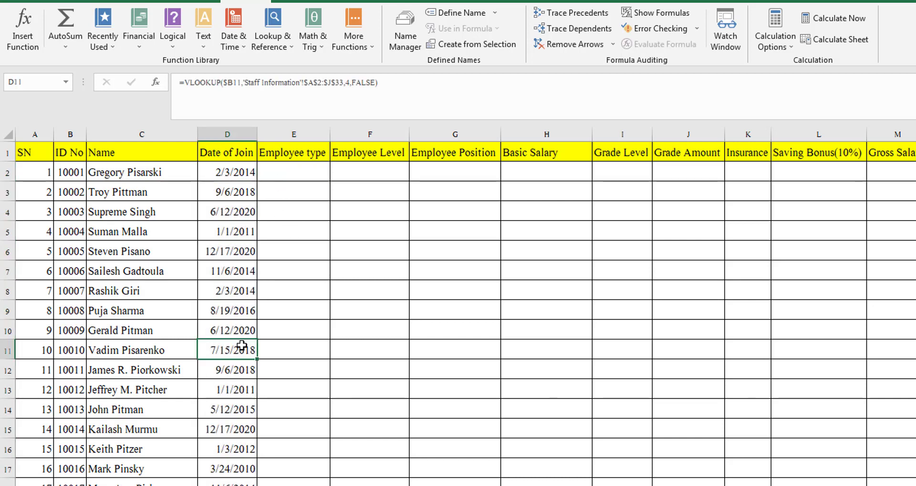
Step: Copy D2's VLOOKUP formula across into E2 under Employee type
left_click(238, 179)
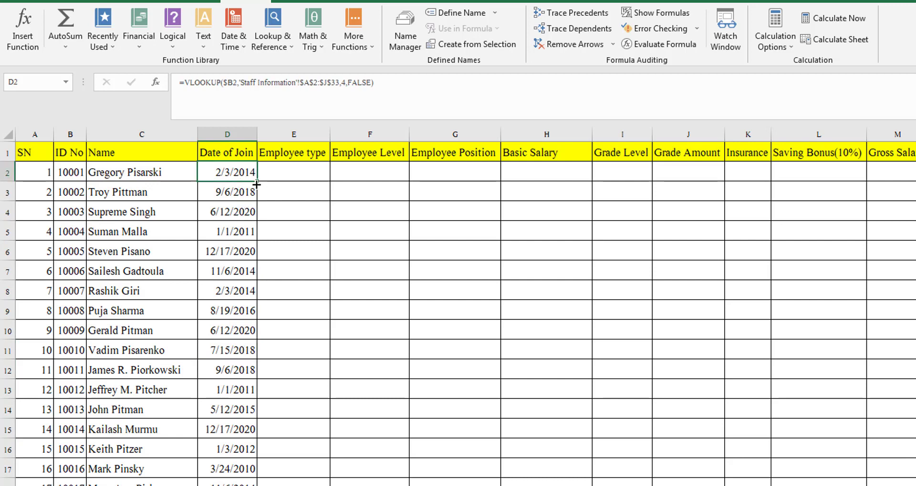
left_click_drag(258, 182, 320, 185)
left_click(293, 177)
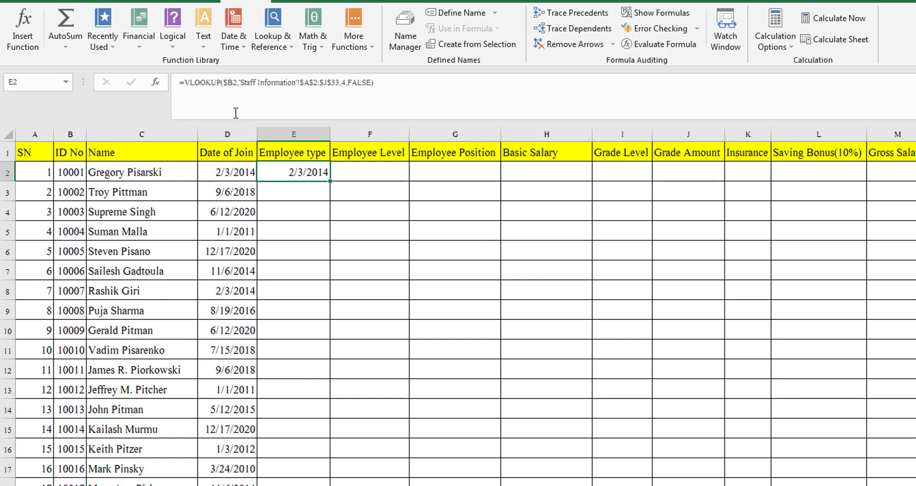
left_click(344, 89)
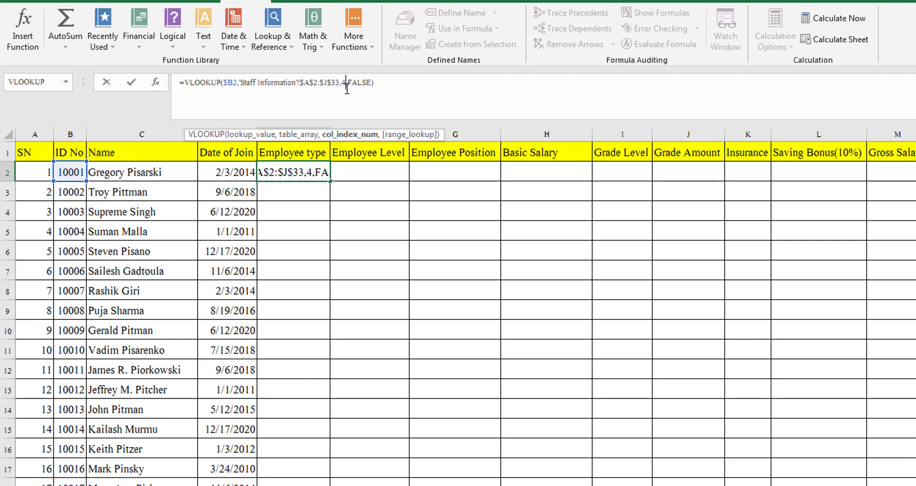
key("ctrl+Return")
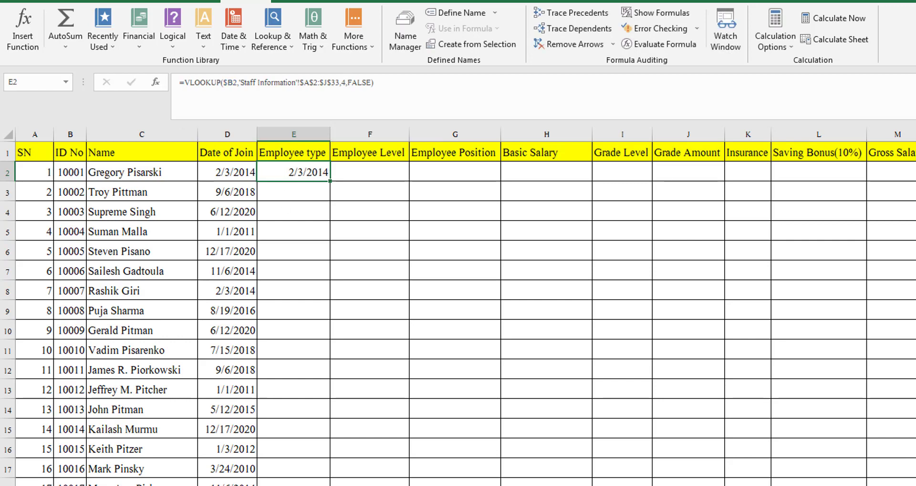
Step: Check the Staff Information sheet for the column number of Employee type, then return to the July 2021 salary sheet
key("ctrl+Page_Up")
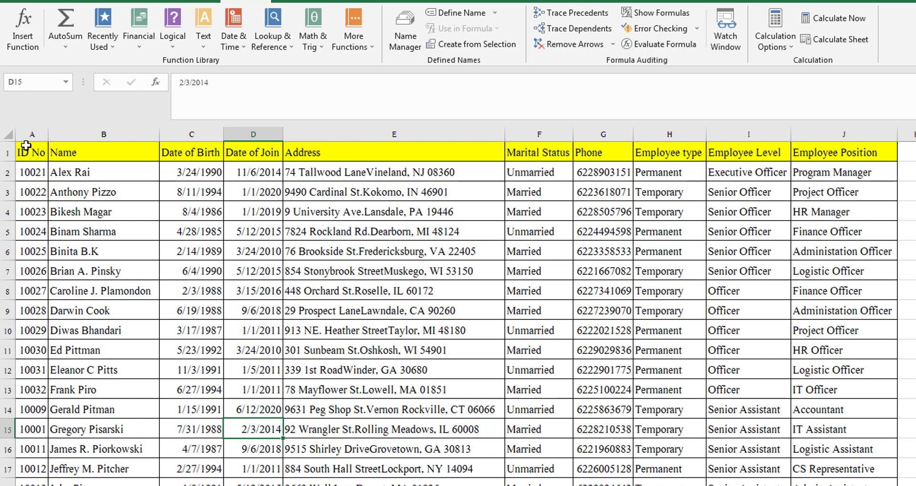
key("alt+Tab")
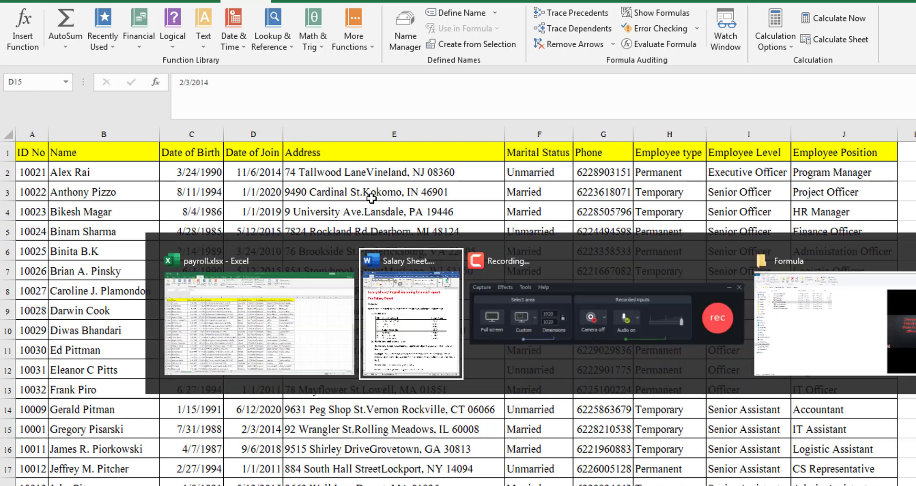
key("alt+Tab")
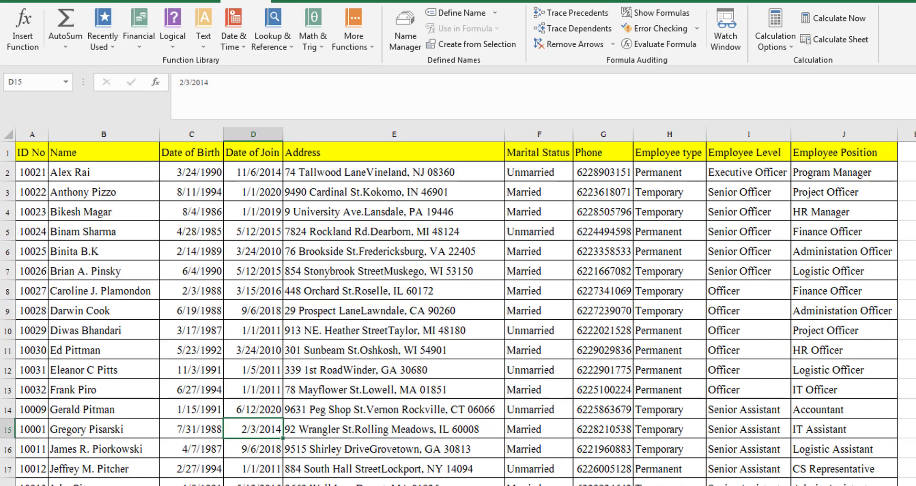
left_click(305, 485)
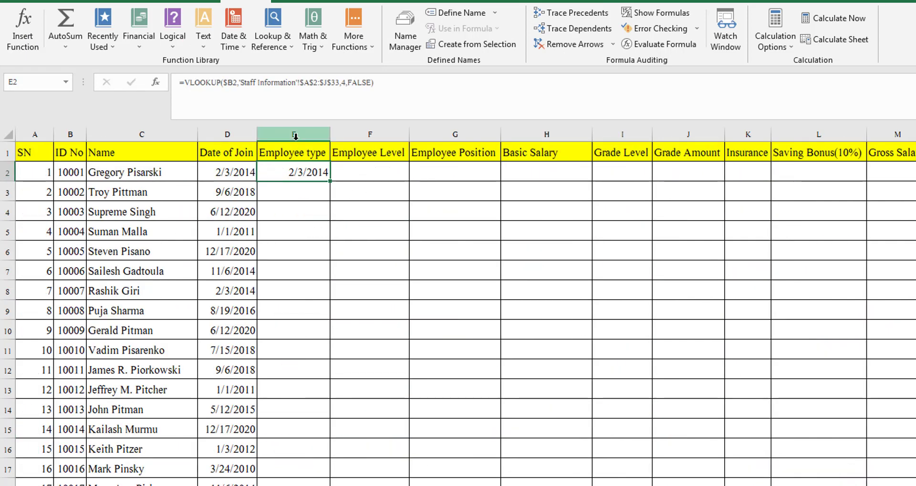
key("alt+Tab")
key("alt+Tab")
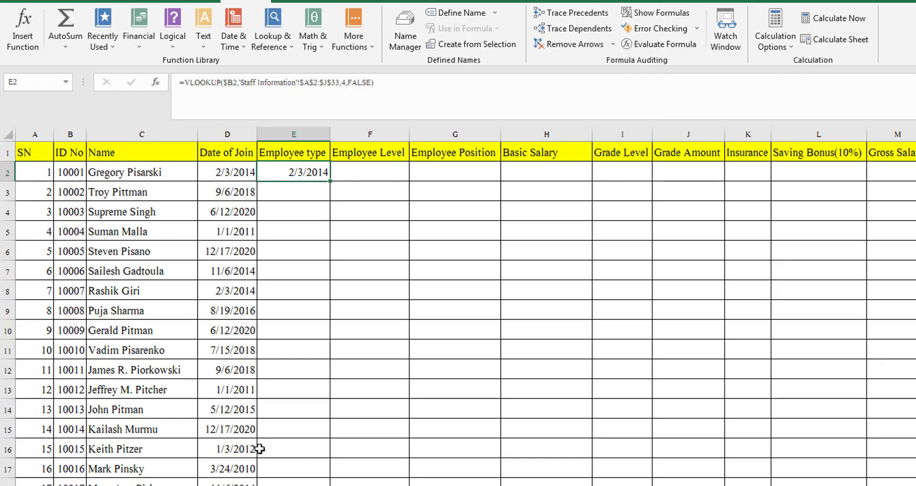
left_click(262, 485)
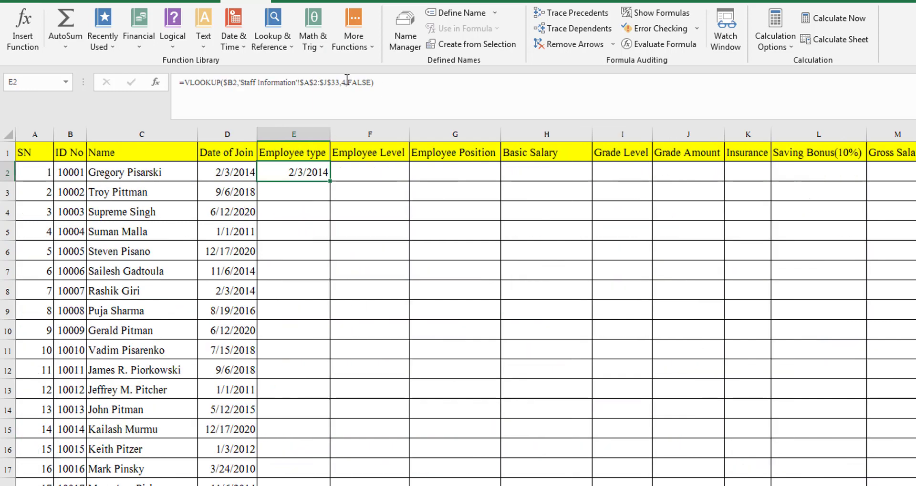
Step: Set the column index in E2's VLOOKUP to 8 and fill the formula down the Employee type column
left_click(347, 81)
key("BackSpace")
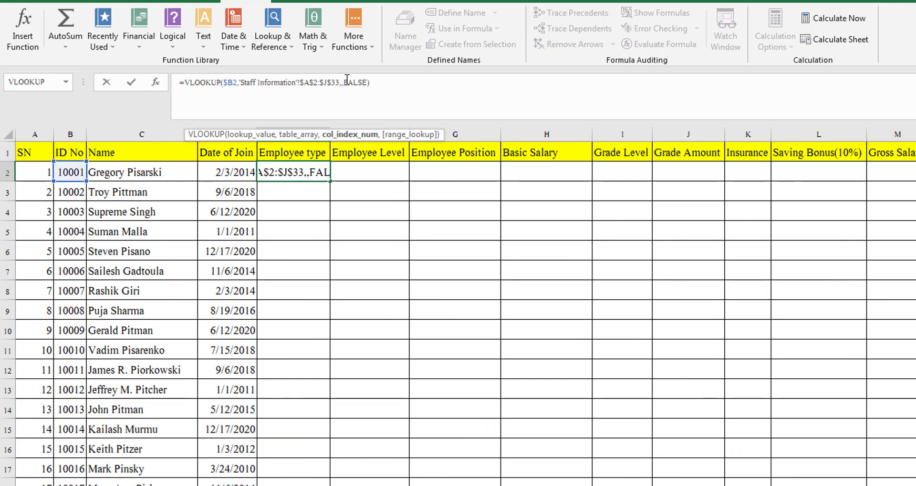
type("8")
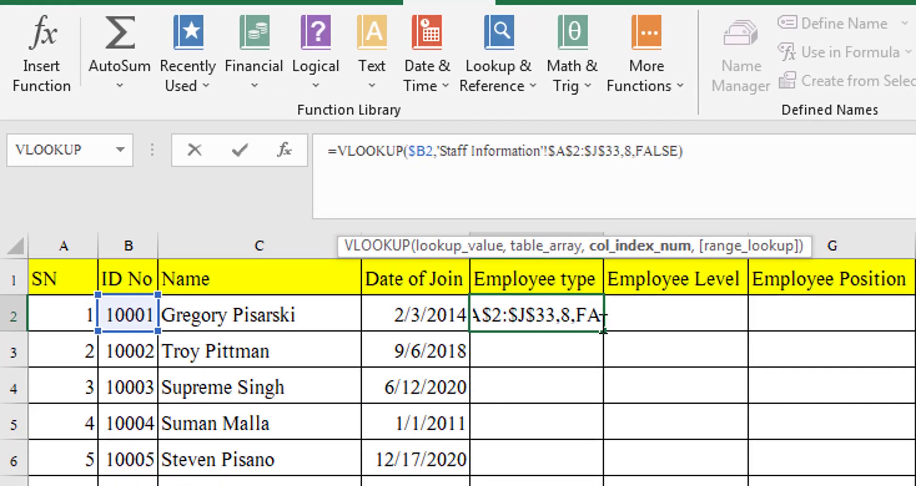
key("Return")
left_click(590, 316)
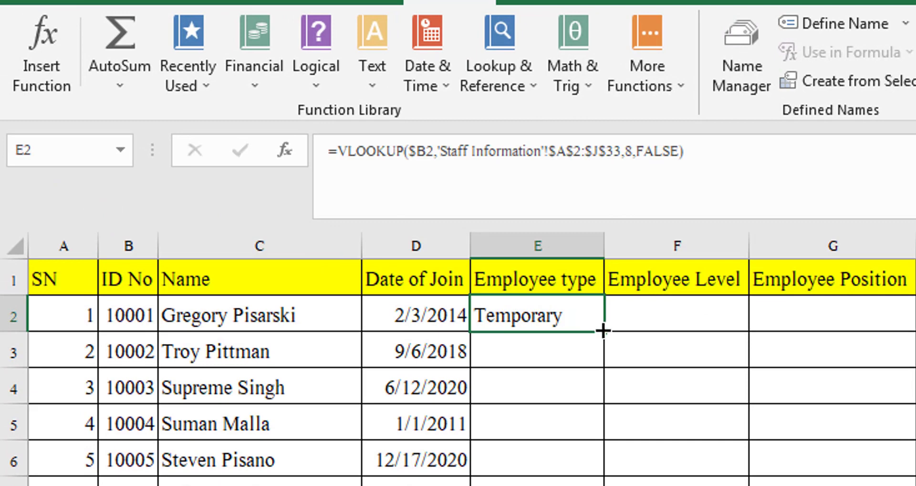
double_click(605, 335)
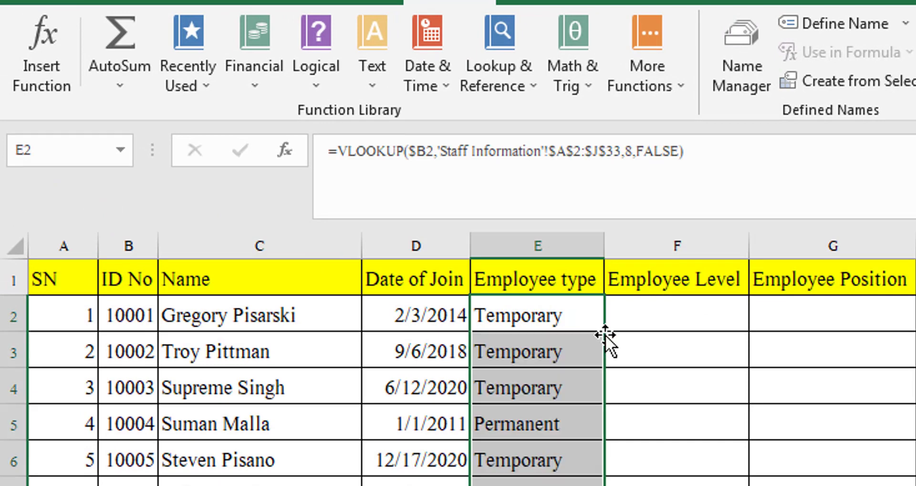
Step: Copy E2's VLOOKUP formula across to F2 and G2 under Employee Level and Employee Position
left_click(686, 323)
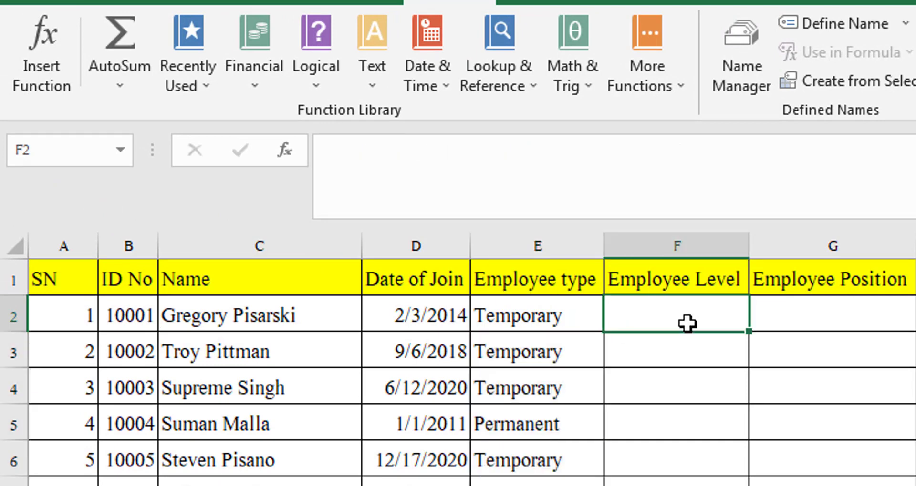
left_click(560, 322)
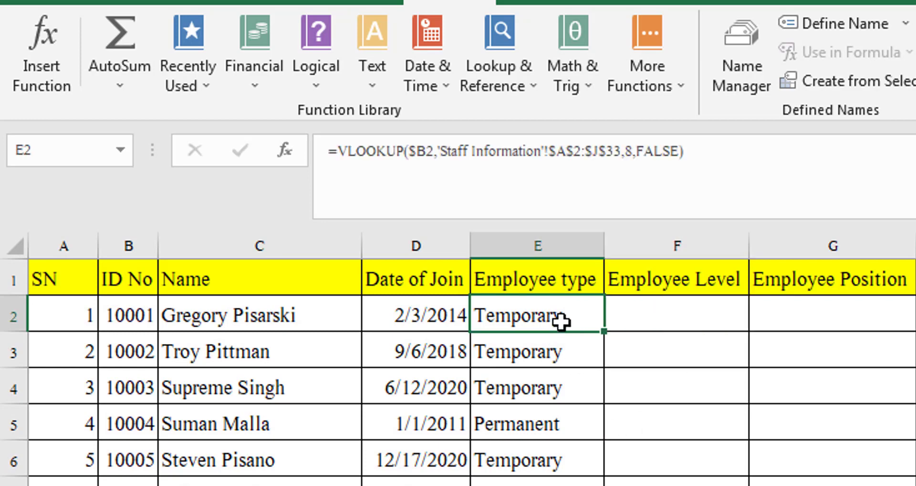
left_click_drag(605, 332, 850, 337)
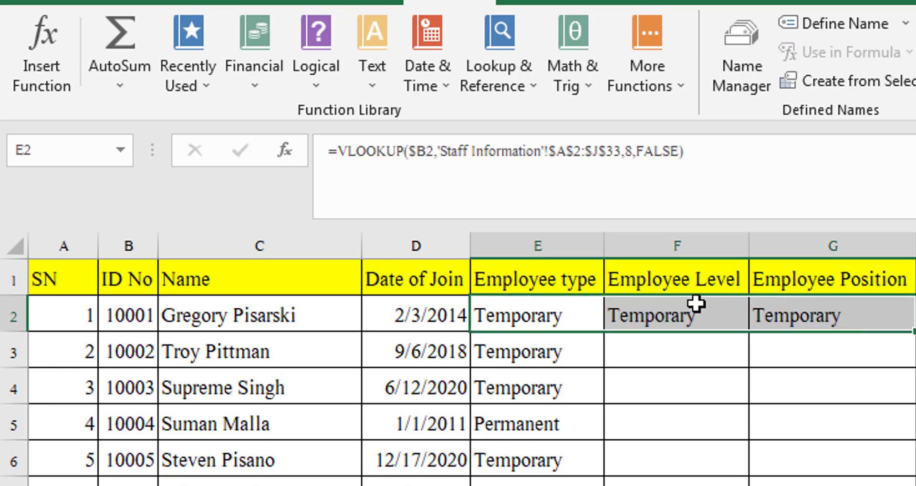
Step: Set the column index in F2's Employee Level VLOOKUP to 9
left_click(697, 304)
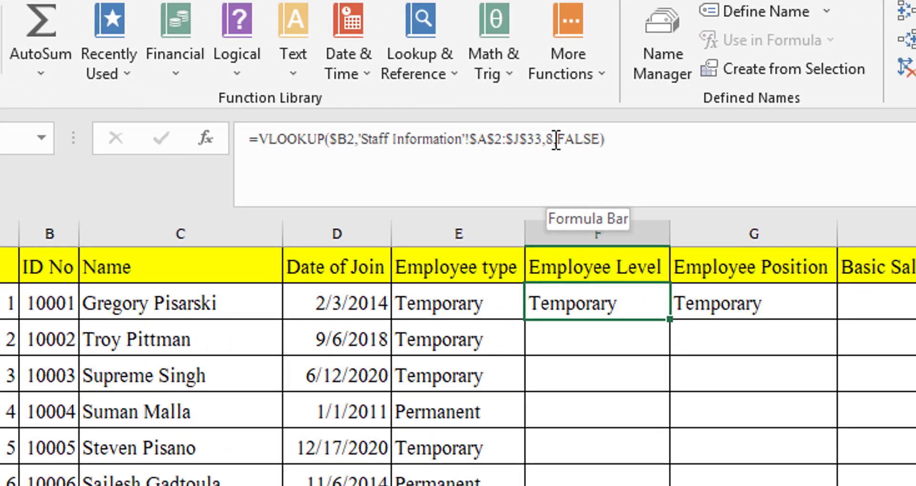
left_click(641, 151)
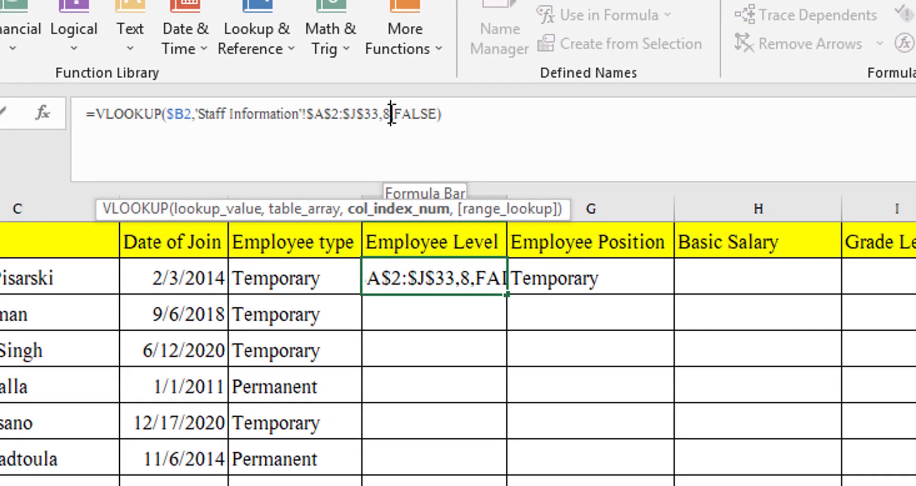
key("BackSpace")
type("9")
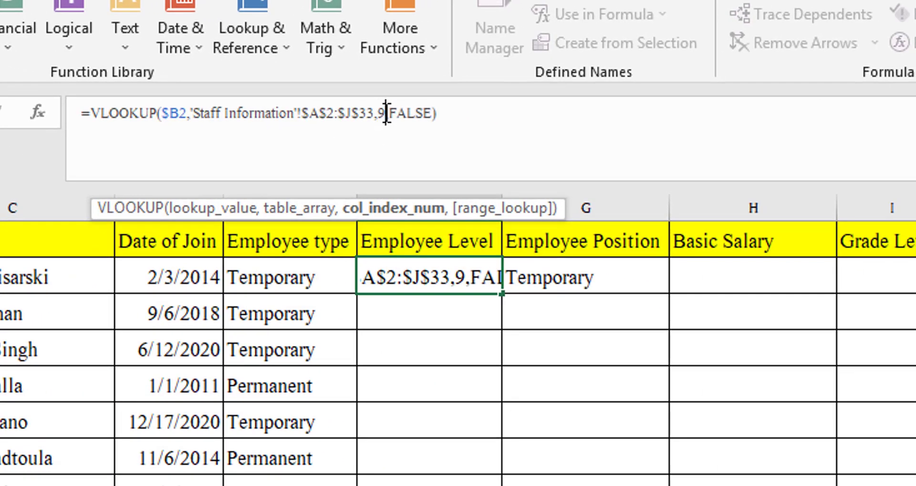
key("Return")
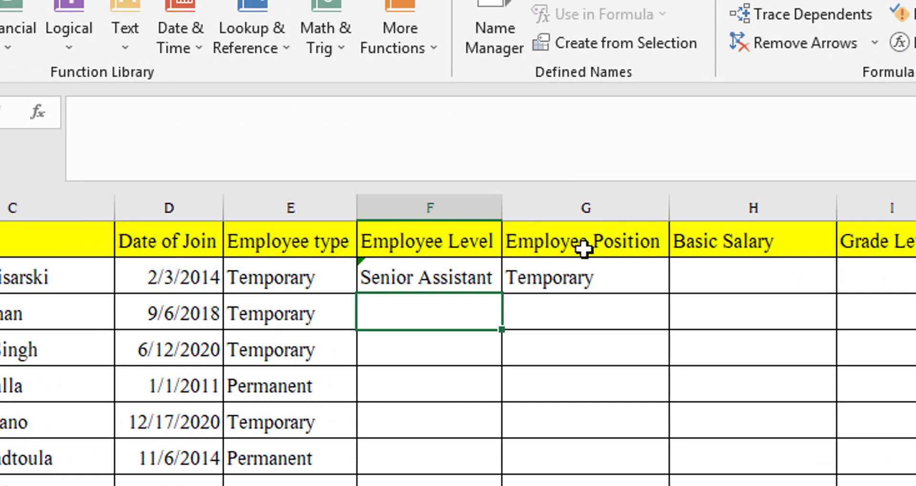
Step: Set the column index in G2's Employee Position VLOOKUP to 10
left_click(572, 272)
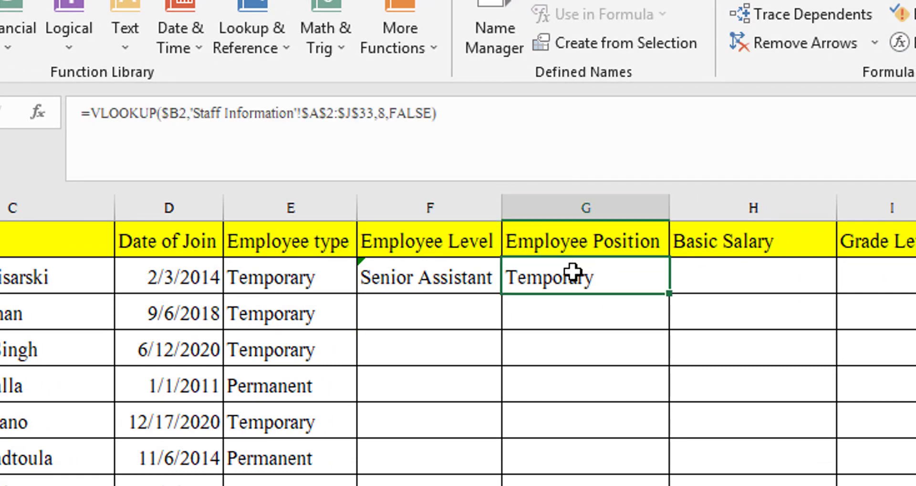
left_click(379, 113)
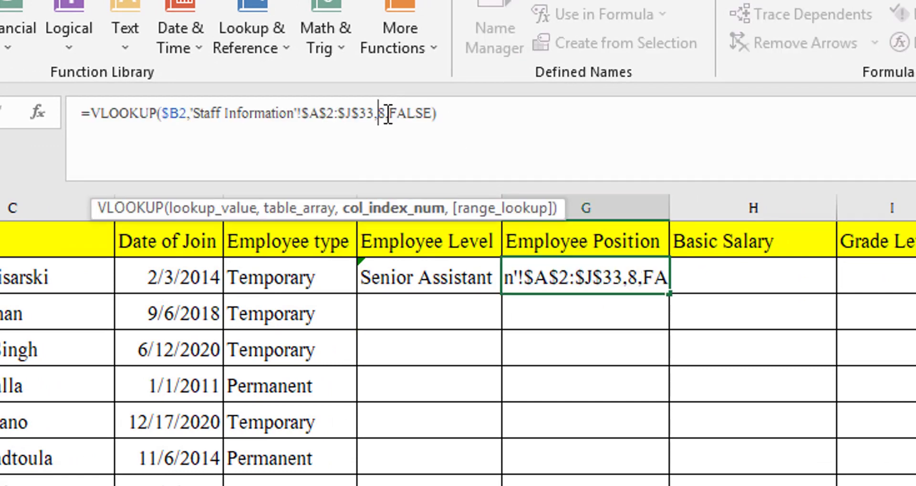
key("BackSpace")
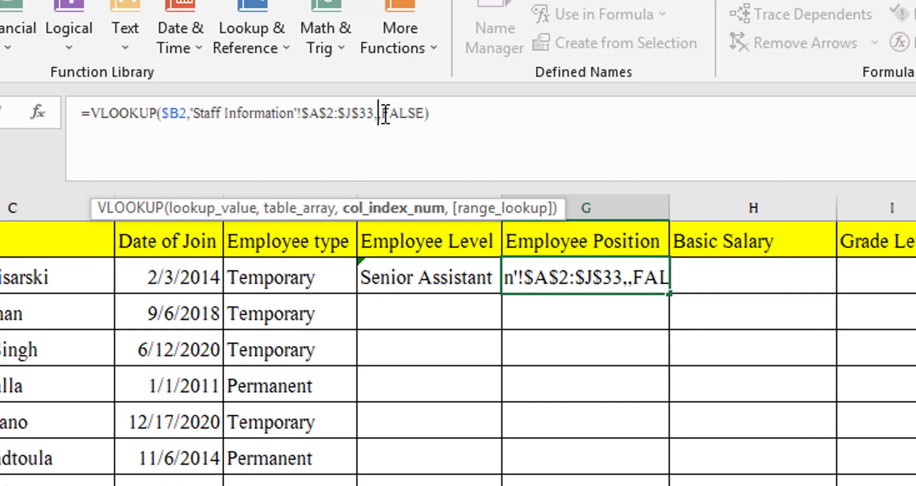
type("1")
key("Return")
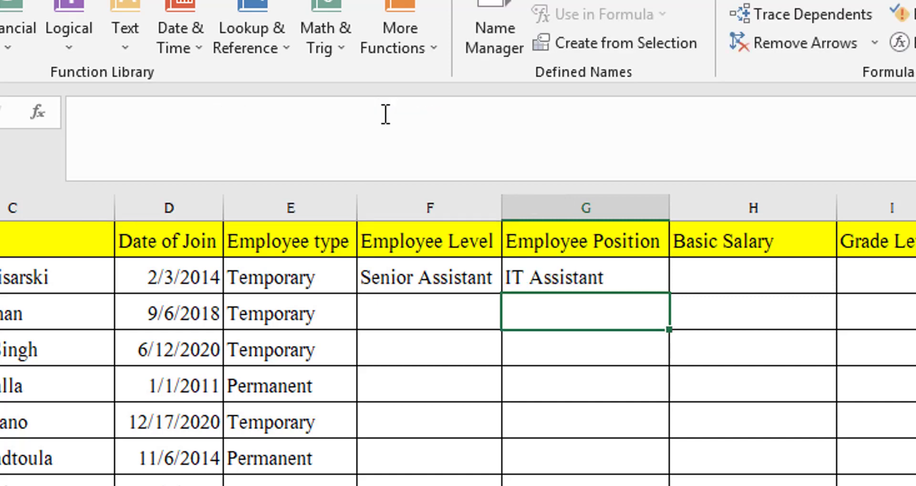
left_click(568, 267)
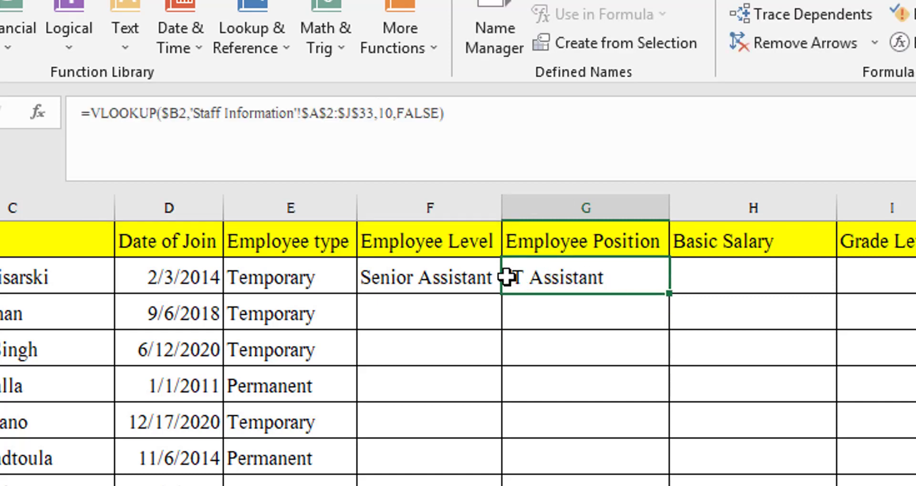
Step: Fill the F2 and G2 formulas down the Employee Level and Employee Position columns
left_click(483, 272)
double_click(503, 295)
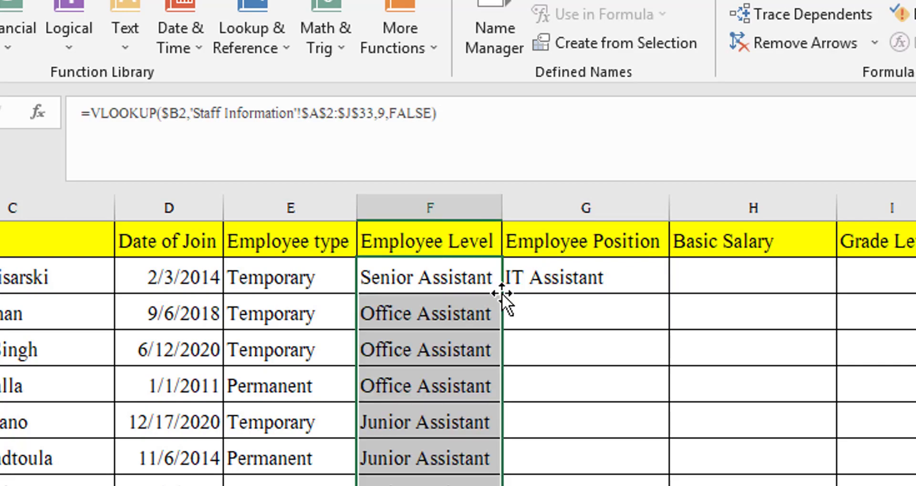
left_click(570, 284)
double_click(670, 300)
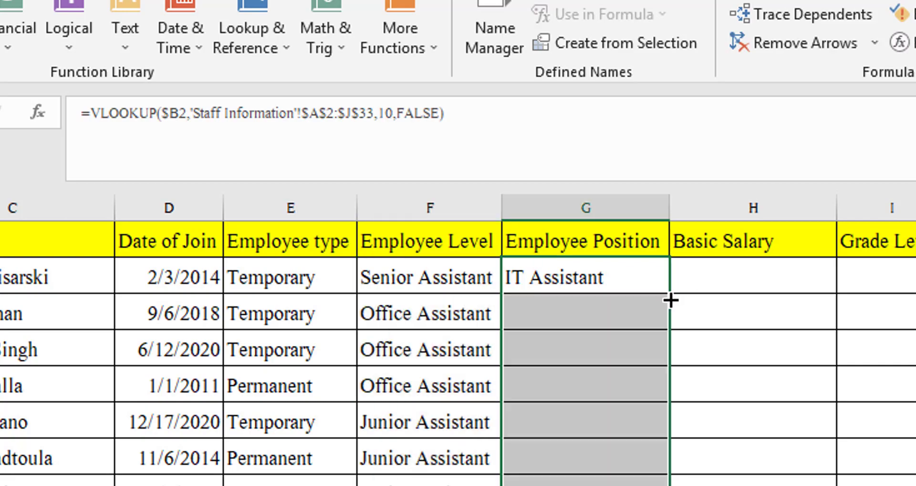
Step: Review the filled Employee Position column from the upper rows downward and back up to its header
left_click(439, 340)
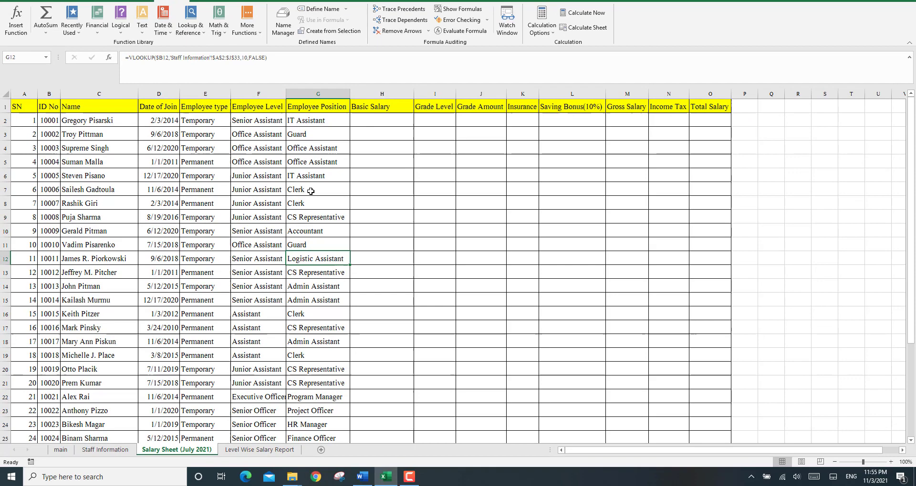
left_click(310, 191)
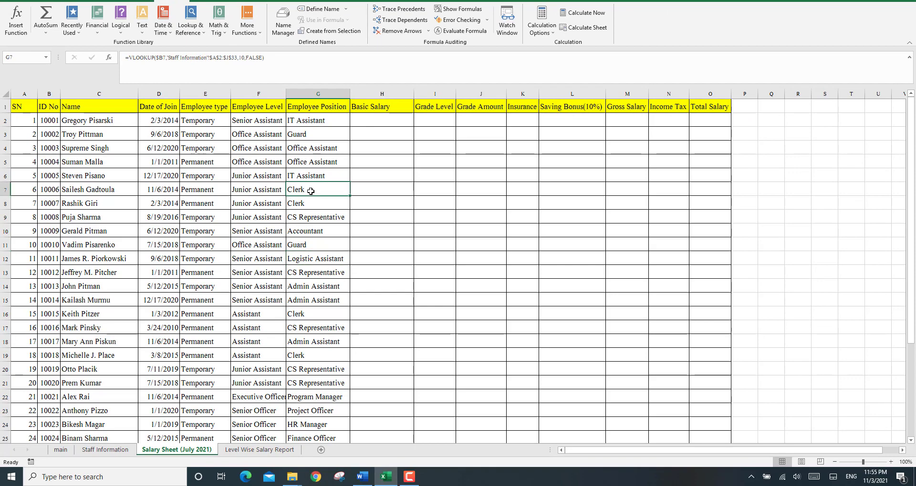
key("Down")
key("Down")
key("Down")
key("Down")
key("Down")
key("Down")
key("Down")
key("Down")
key("Down")
key("Down")
key("Down")
key("Down")
key("Down")
key("Down")
key("Down")
key("Down")
key("Down")
key("Down")
key("Down")
key("Down")
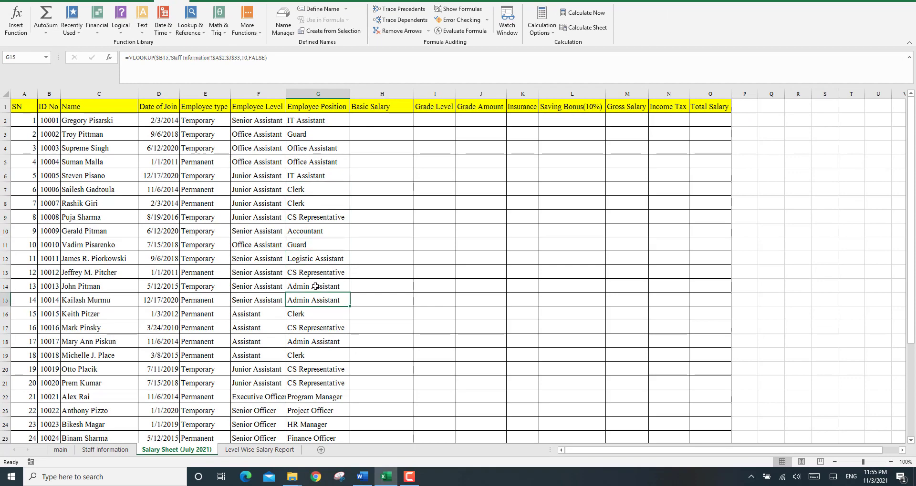
key("Up")
key("Up")
key("Up")
key("Up")
key("Up")
key("Up")
key("Up")
key("Up")
key("Up")
key("Up")
key("Up")
key("Up")
key("Up")
key("Up")
key("Up")
key("Up")
key("Up")
key("Up")
key("Up")
key("Up")
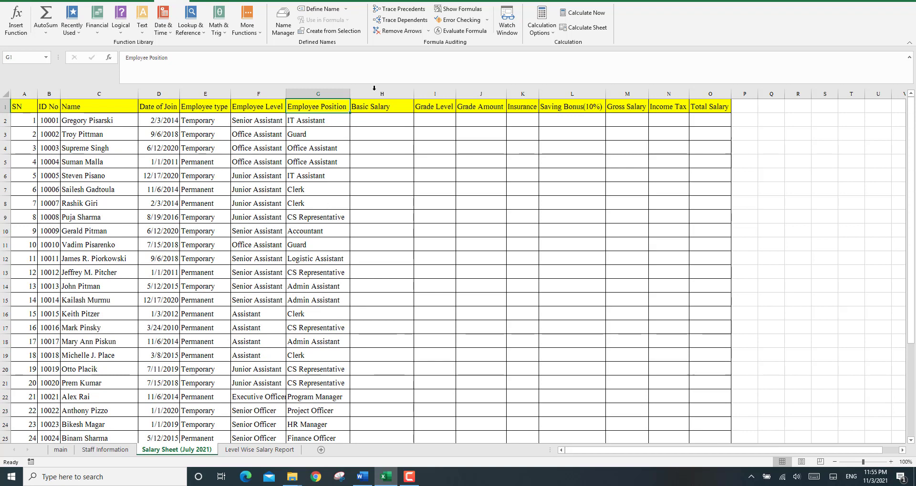
Step: Widen the Employee Position column slightly
left_click_drag(350, 93, 361, 93)
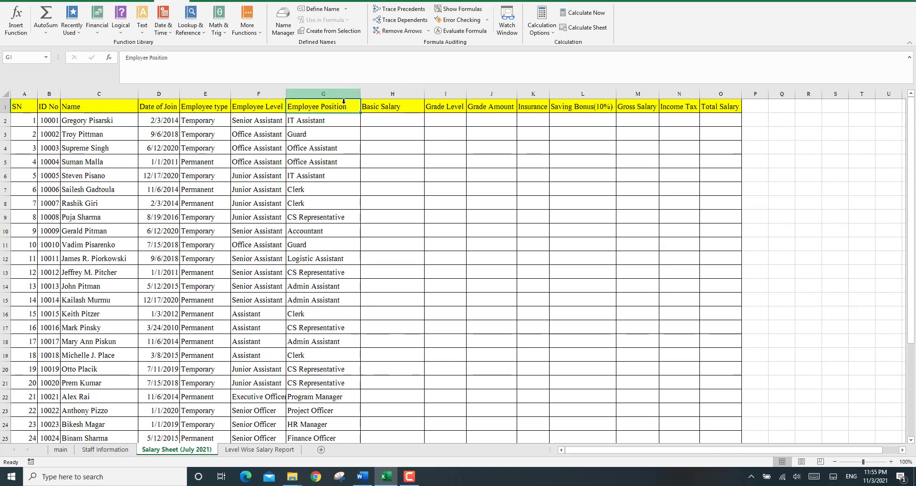
left_click(319, 169)
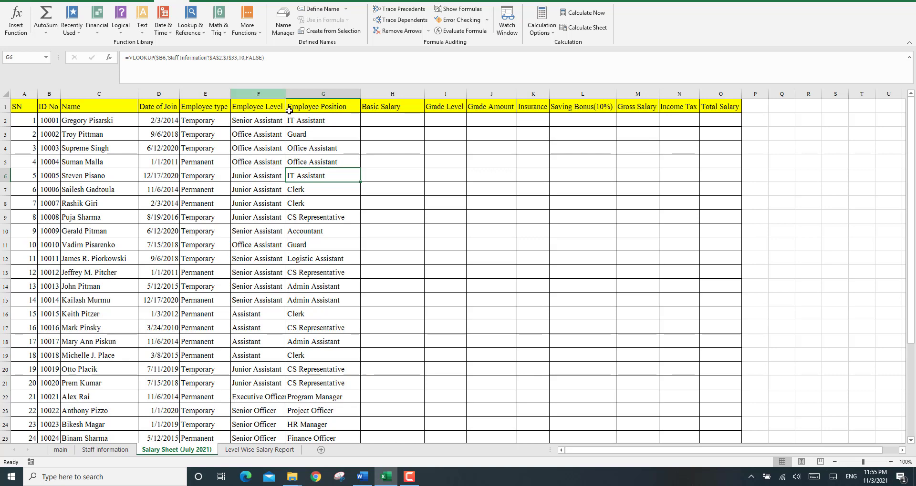
left_click(250, 130)
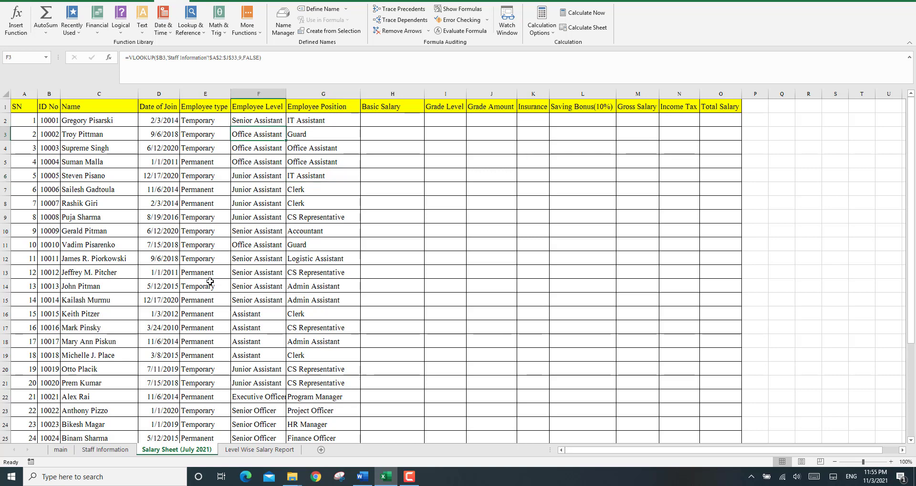
Step: Examine the Employee type entries and the full-width staff table on the Staff Information sheet
left_click(105, 450)
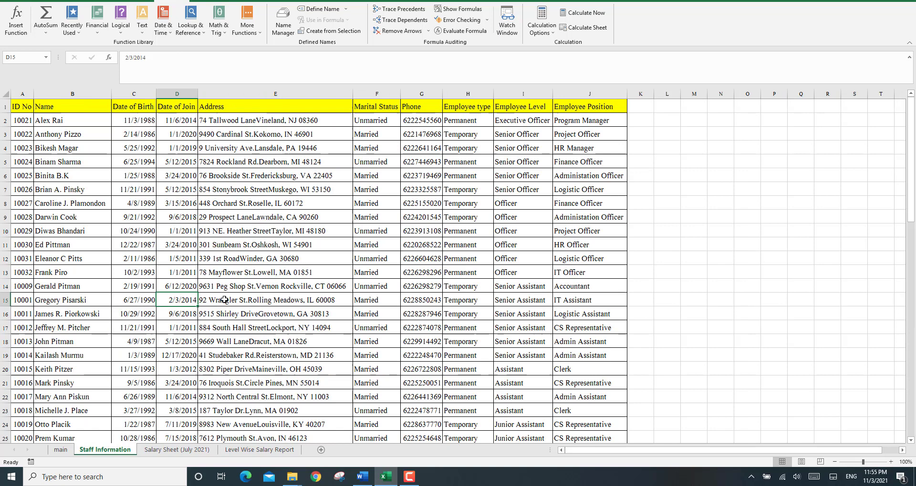
left_click(388, 159)
left_click(470, 151)
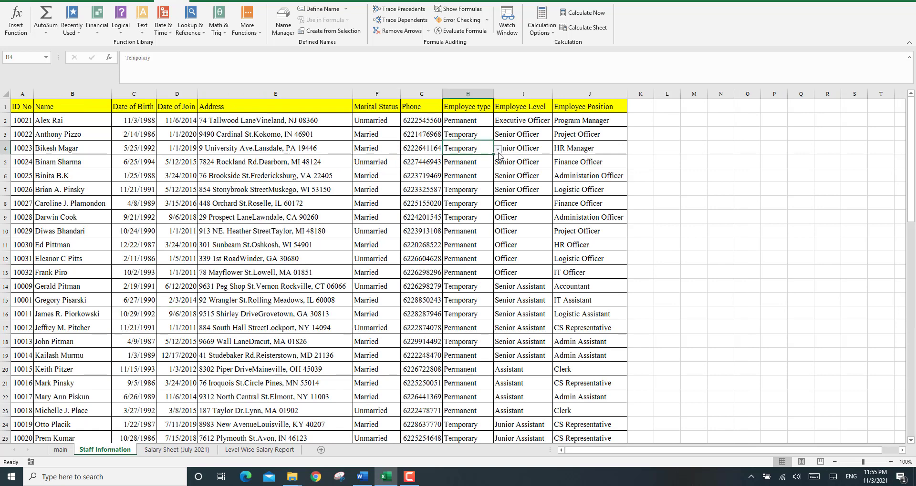
left_click(469, 178)
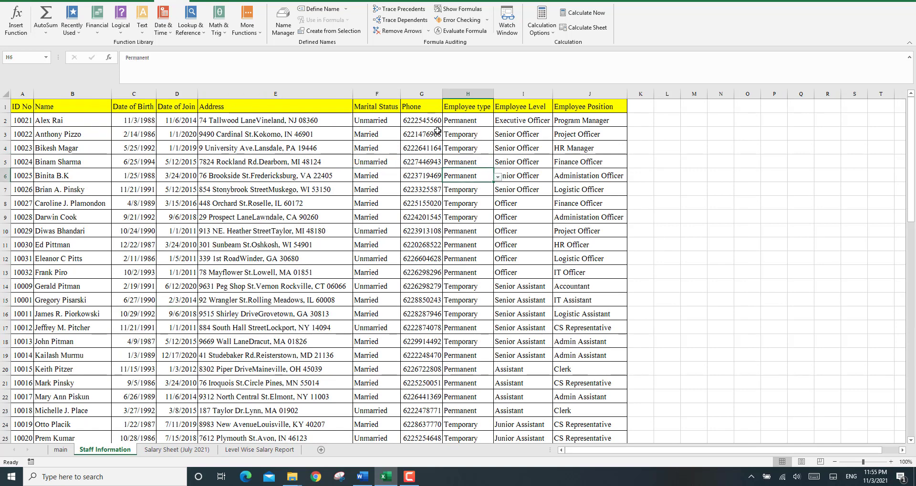
left_click(19, 104)
left_click_drag(19, 104, 594, 287)
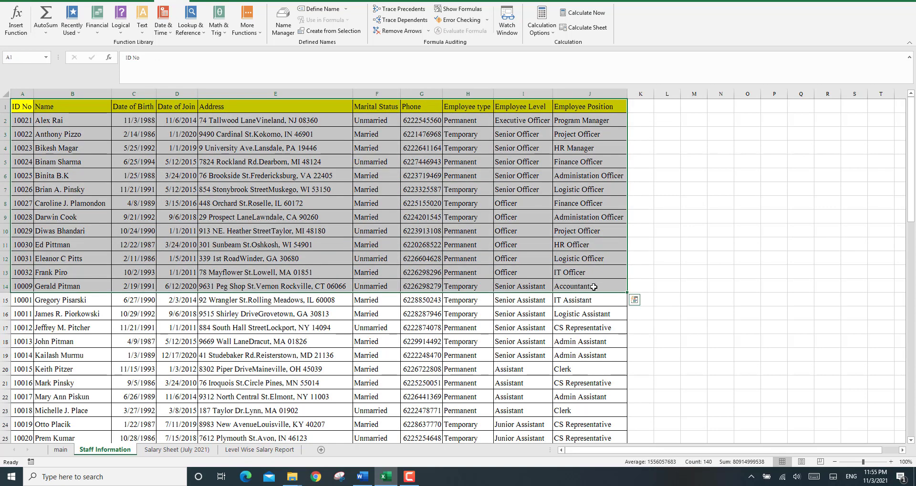
Step: Inspect the dropdown choices available in the Employee Level column, checking the cells in rows 5 and 7
left_click(518, 165)
left_click(557, 162)
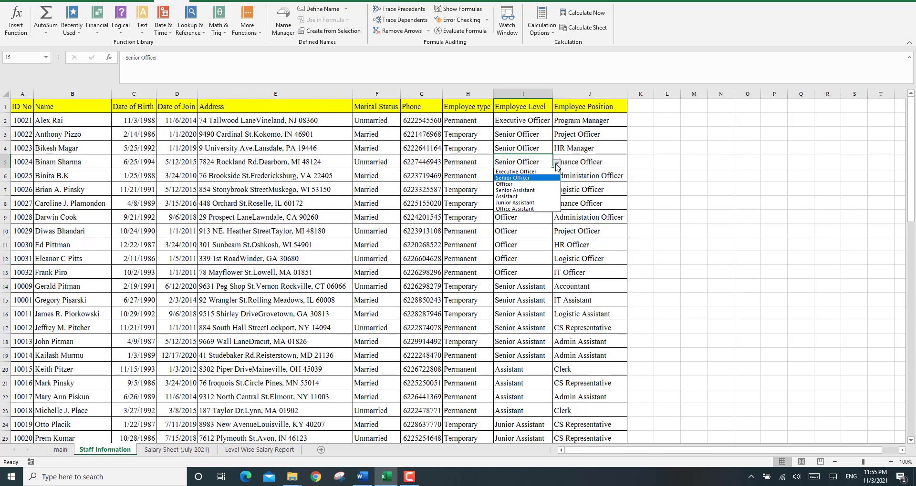
key("Escape")
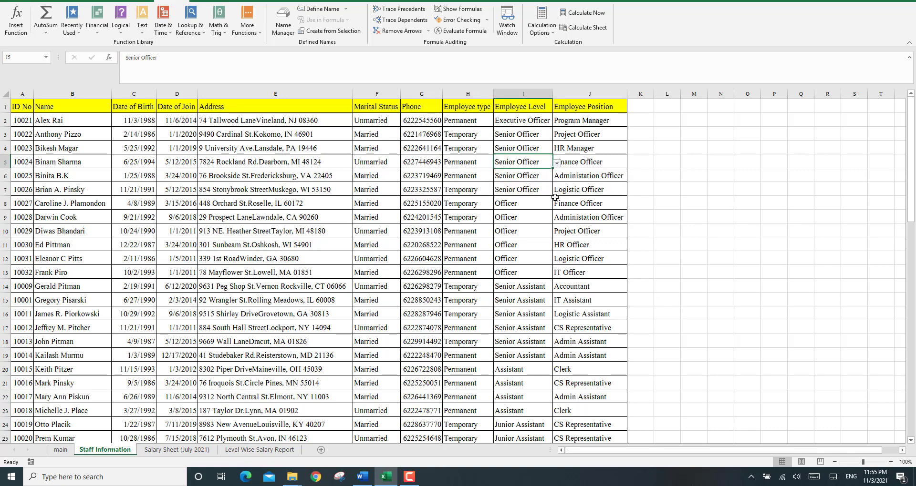
left_click(524, 185)
left_click(556, 191)
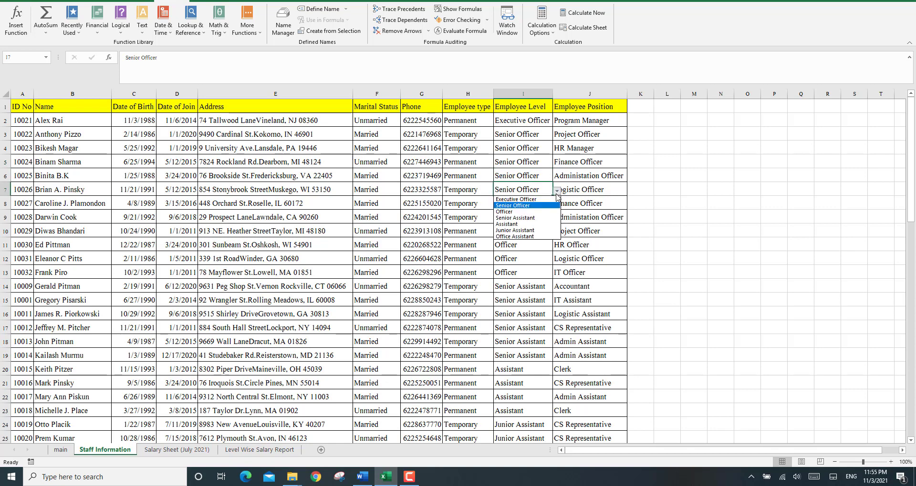
left_click(558, 191)
left_click(551, 303)
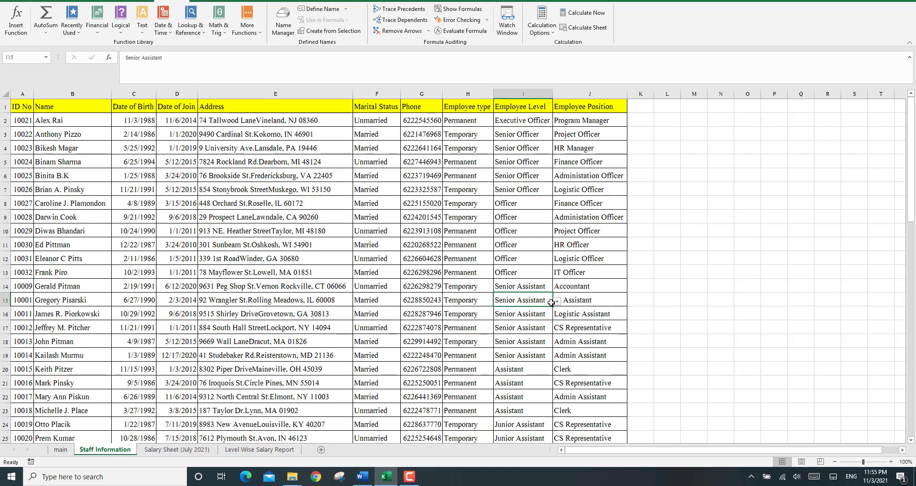
Step: Review the Employee Level column from row 15 down past the last staff record and back to row 31
key("Down")
key("Down")
key("Down")
key("Down")
key("Down")
key("Down")
key("Down")
key("Down")
key("Down")
key("Down")
key("Down")
key("Down")
key("Down")
key("Down")
key("Down")
key("Down")
key("Down")
key("Down")
key("Down")
key("Down")
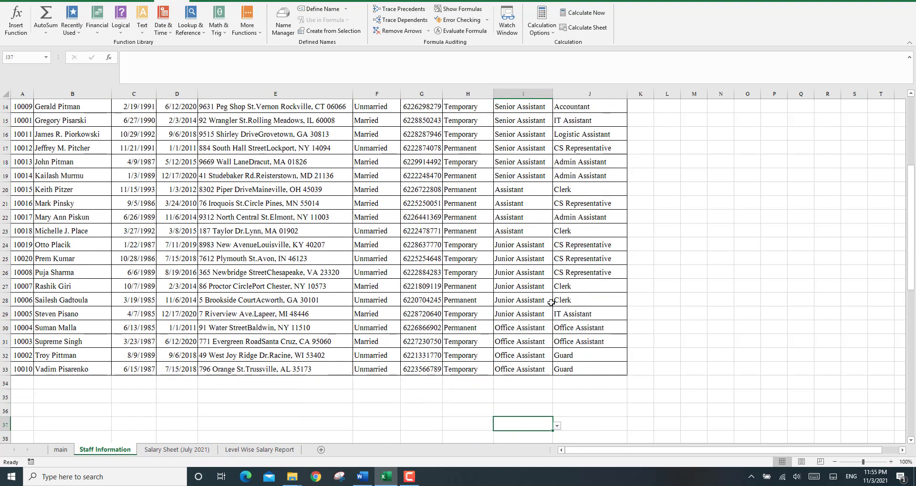
key("Up")
key("Up")
key("Up")
key("Up")
key("Up")
key("Up")
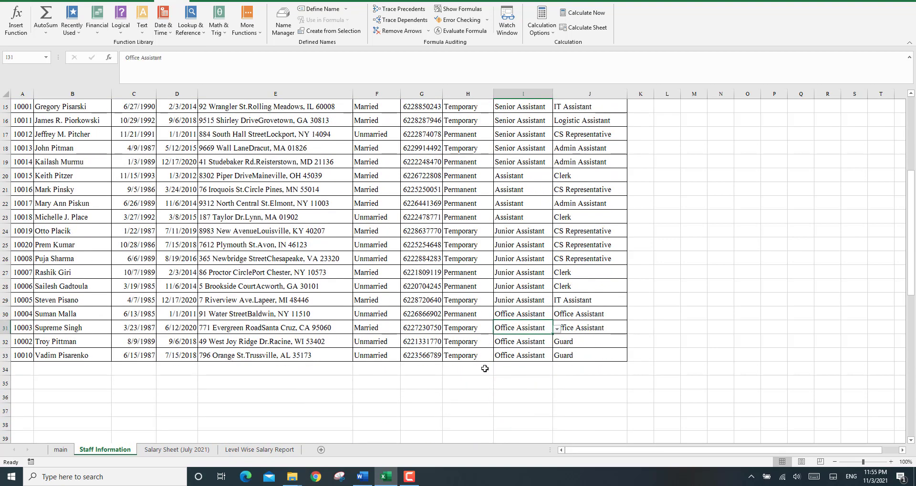
Step: Add a sample staff record in row 34 with CS Representative chosen as its Employee Position
left_click(485, 369)
left_click(29, 373)
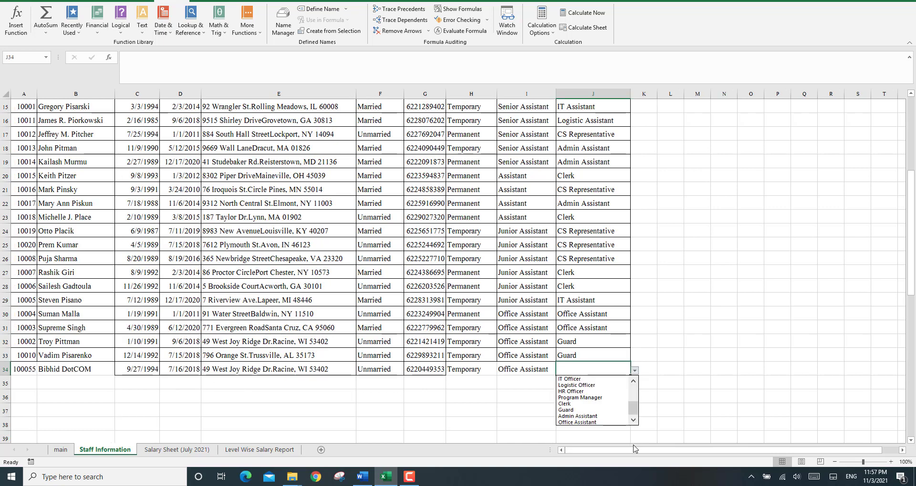
scroll(636, 410, "down", 2)
scroll(583, 411, "up", 2)
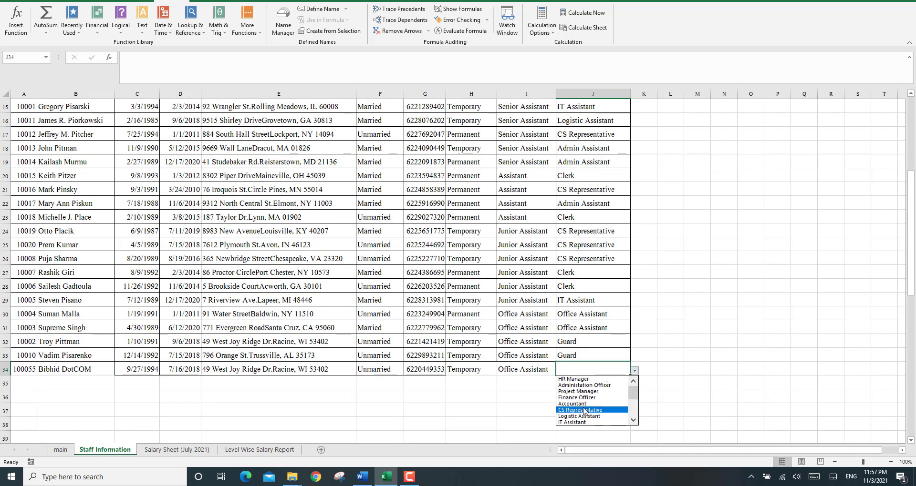
left_click(582, 411)
left_click(486, 379)
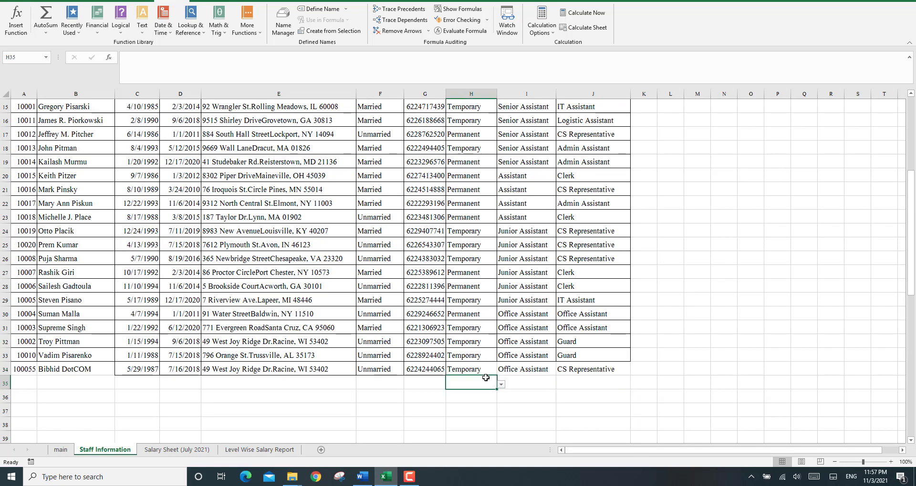
Step: Clear the sample staff record's contents from columns A to K in rows 34 to 36
left_click_drag(18, 365, 654, 397)
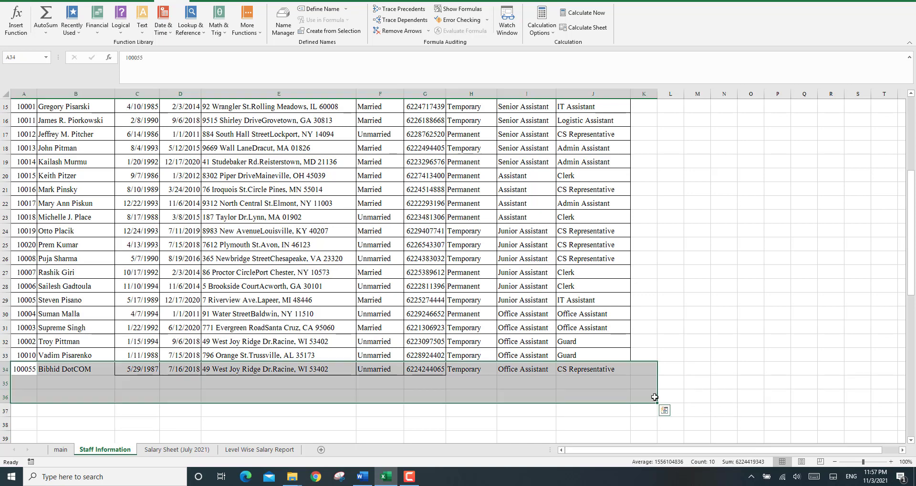
key("Delete")
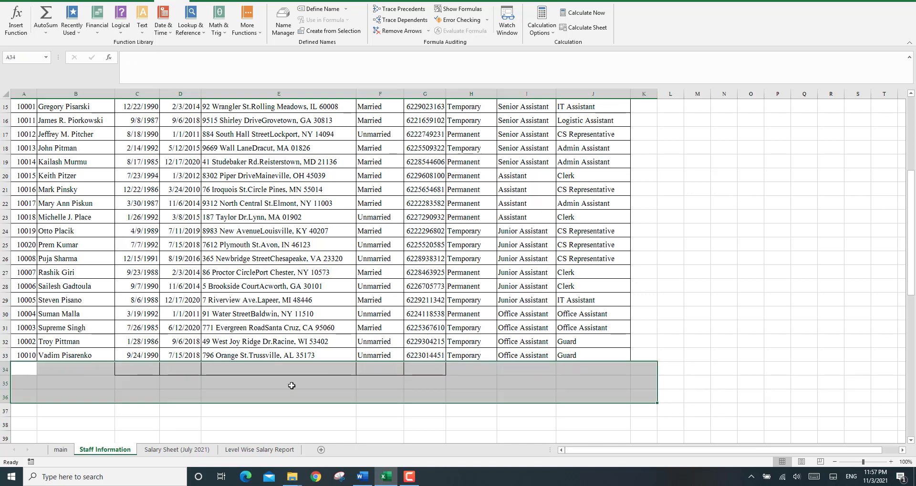
left_click(40, 1)
Step: Return to Salary Sheet (July 2021), check the Employee Level and Employee Position formulas in row 3, and select the first Basic Salary cell, H2
left_click(166, 452)
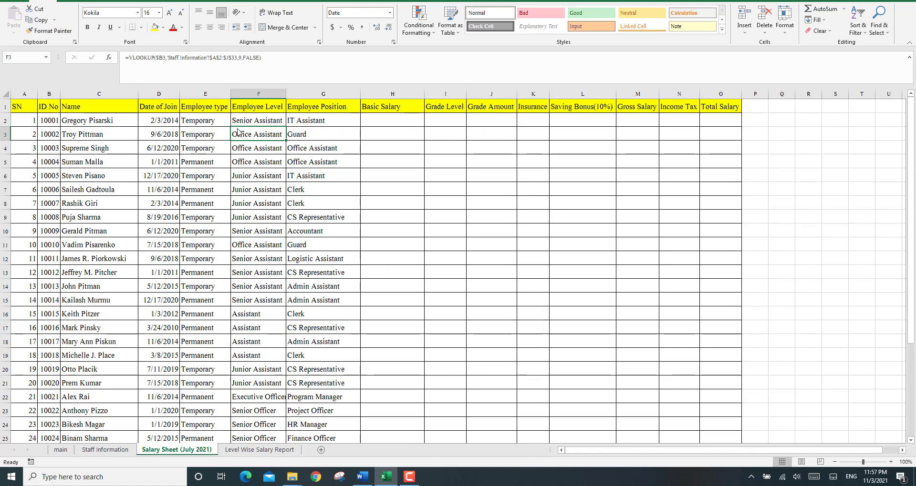
left_click(196, 125)
left_click(297, 134)
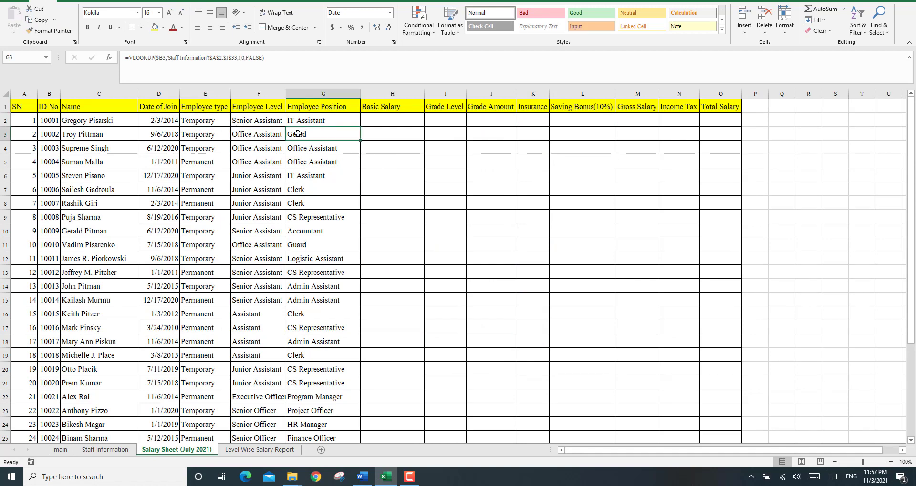
left_click(235, 133)
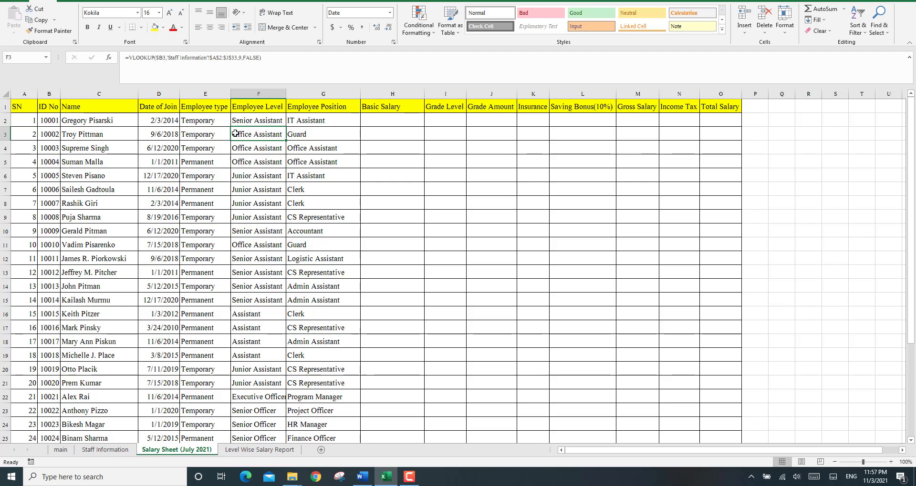
left_click(371, 122)
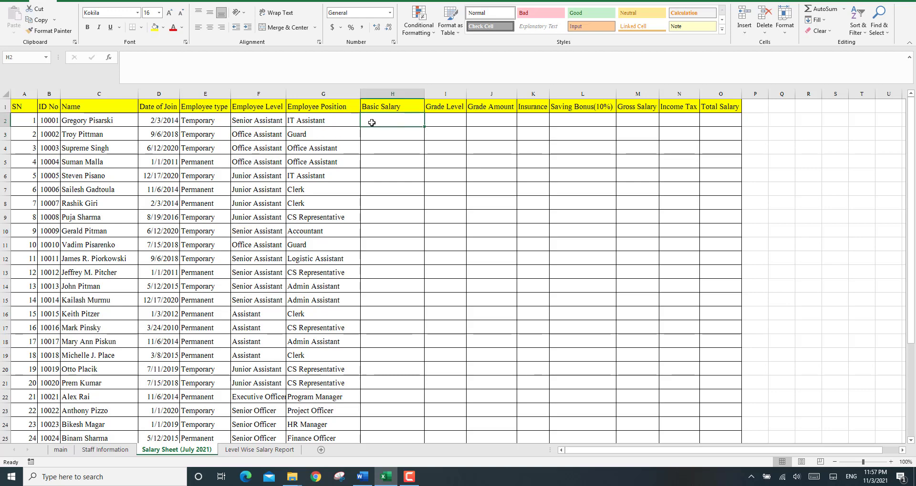